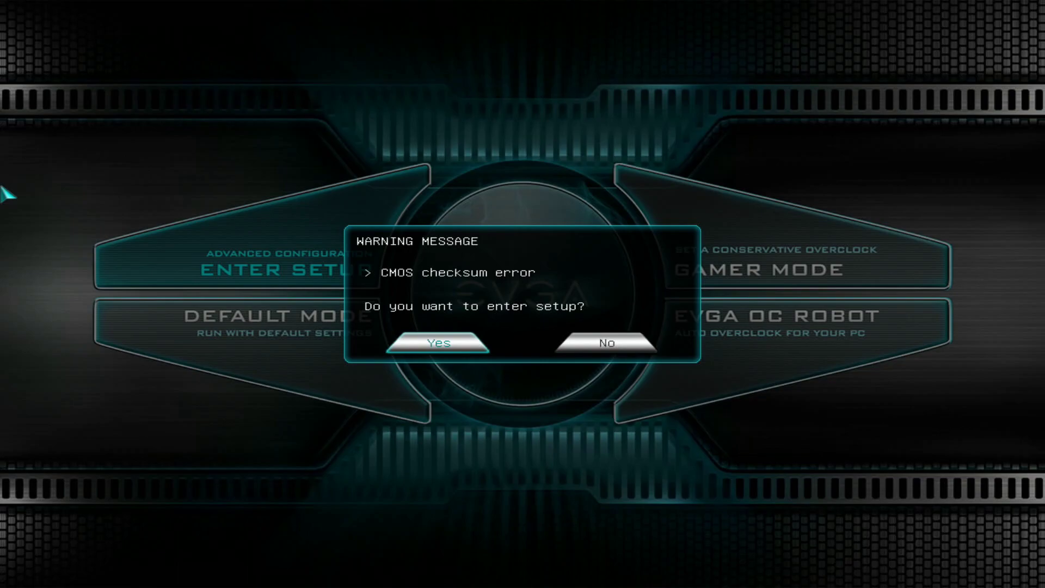
# Enter BIOS setup and highlight the 4600 KINGPIN Daily entry in Overclocker Profiles.
pyautogui.press('Return')
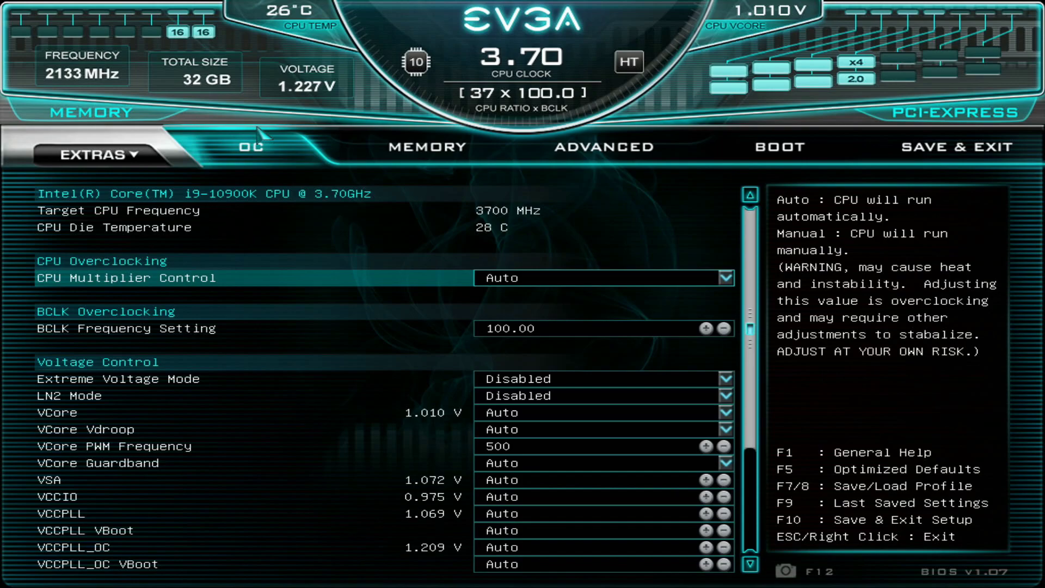
pyautogui.press('Left')
pyautogui.press('Down')
pyautogui.press('Down')
pyautogui.press('Down')
pyautogui.press('Return')
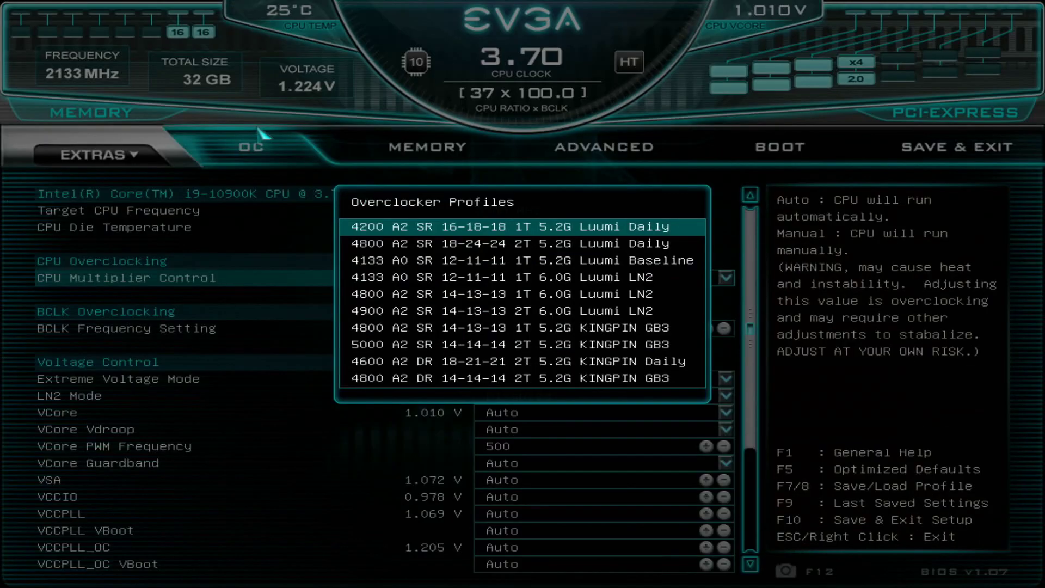
pyautogui.press('Down')
pyautogui.press('Down')
pyautogui.press('Down')
pyautogui.press('Down')
pyautogui.press('Down')
pyautogui.press('Down')
pyautogui.press('Down')
pyautogui.press('Down')
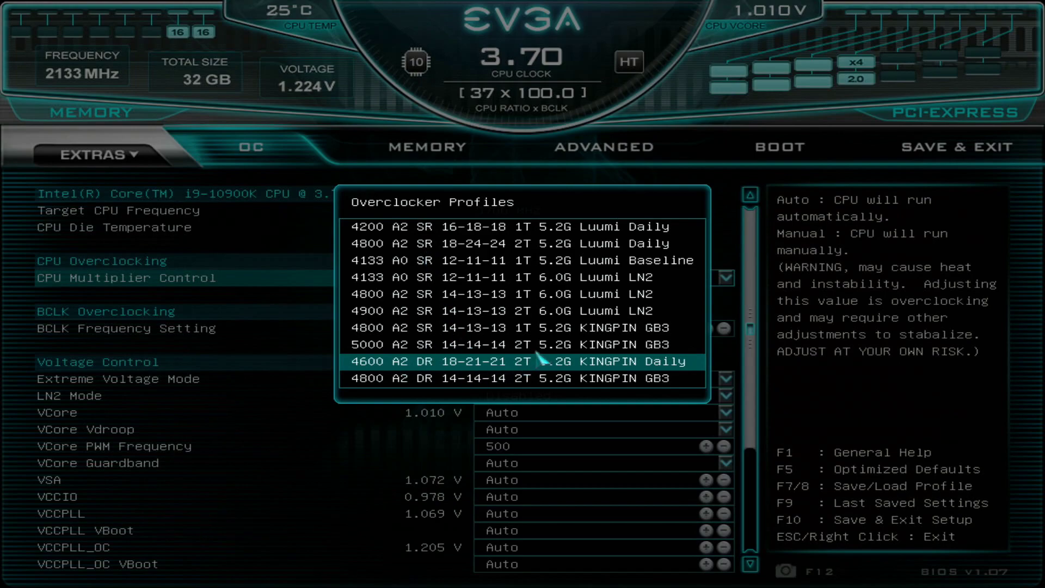
# Load the 4600 KINGPIN Daily profile and raise the CPU multiplier to 54 on all cores.
pyautogui.press('Return')
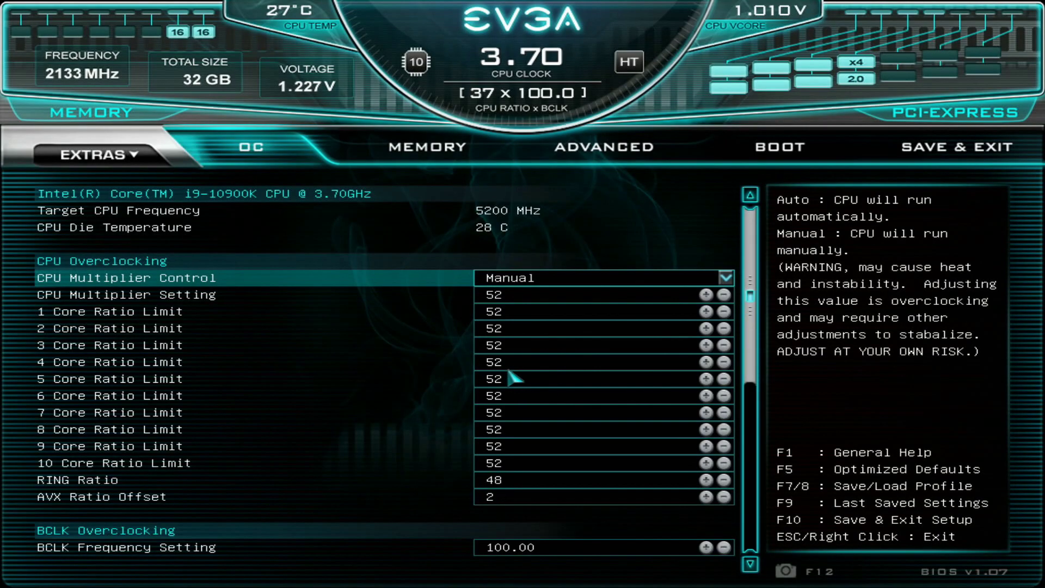
pyautogui.press('Return')
pyautogui.press('Return')
pyautogui.press('Down')
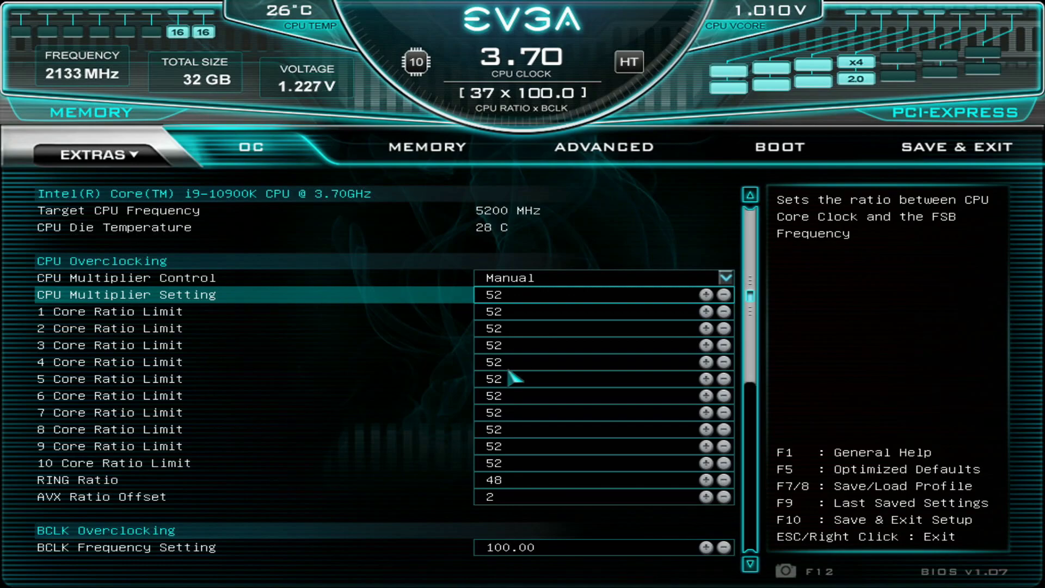
pyautogui.press('+')
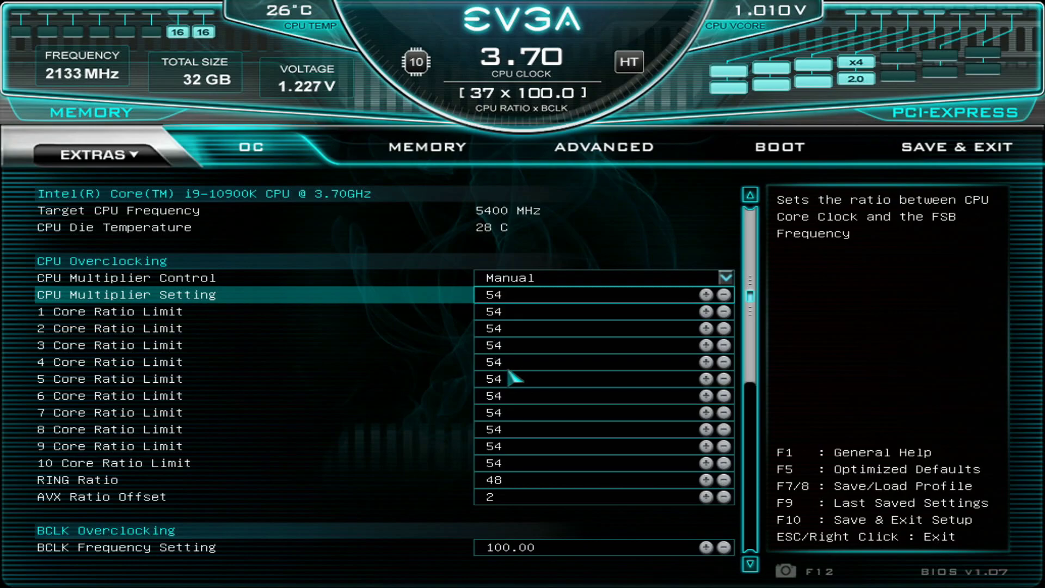
pyautogui.press('Down')
pyautogui.press('Down')
pyautogui.press('Down')
pyautogui.press('Down')
pyautogui.press('Down')
pyautogui.press('Down')
pyautogui.press('Down')
pyautogui.press('Down')
pyautogui.press('Down')
pyautogui.press('Down')
pyautogui.press('Down')
pyautogui.press('Down')
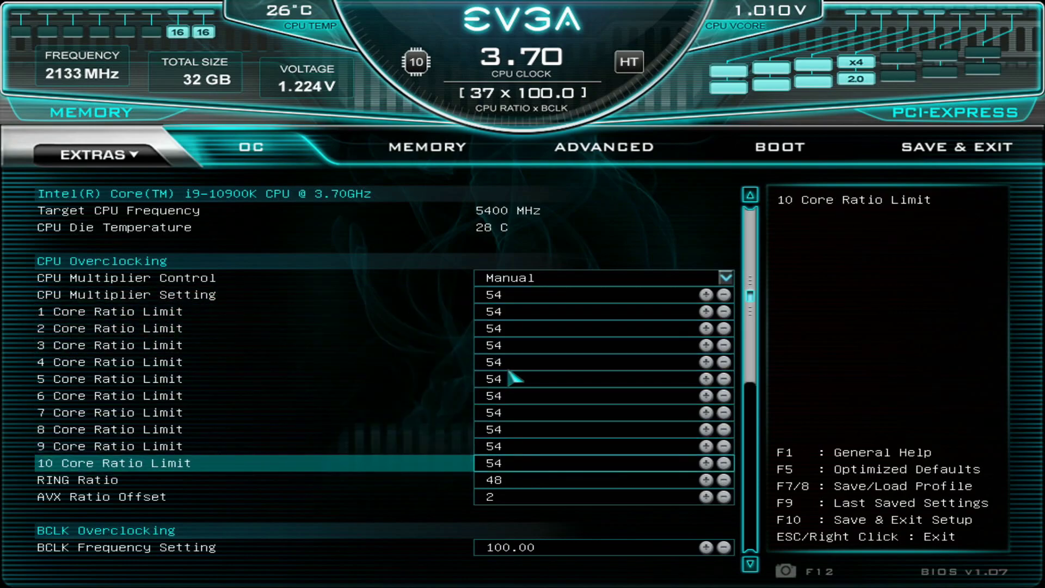
# Set RING Ratio to 50 and AVX Ratio Offset to 0.
pyautogui.press('Up')
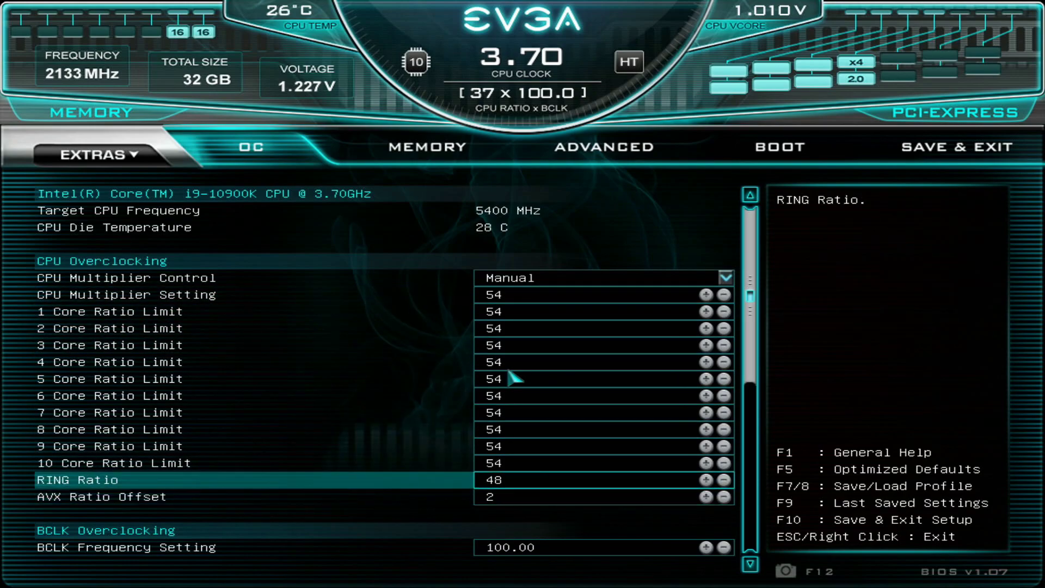
pyautogui.press('+')
pyautogui.press('+')
pyautogui.press('Down')
pyautogui.press('-')
pyautogui.press('-')
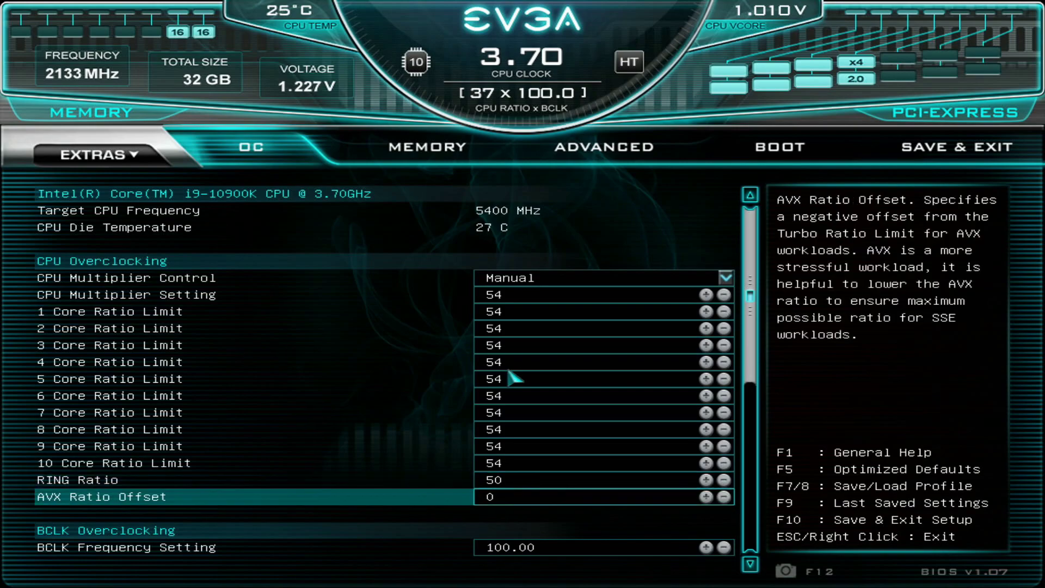
pyautogui.press('Up')
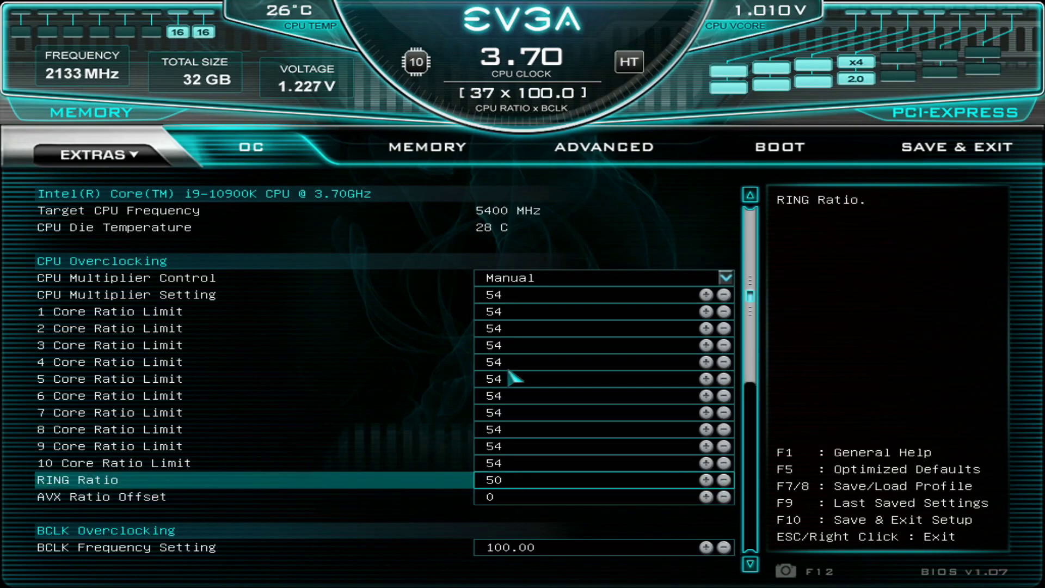
pyautogui.press('Down')
pyautogui.press('Down')
pyautogui.press('Down')
pyautogui.press('Down')
pyautogui.press('Down')
pyautogui.press('Down')
pyautogui.press('Down')
pyautogui.press('Down')
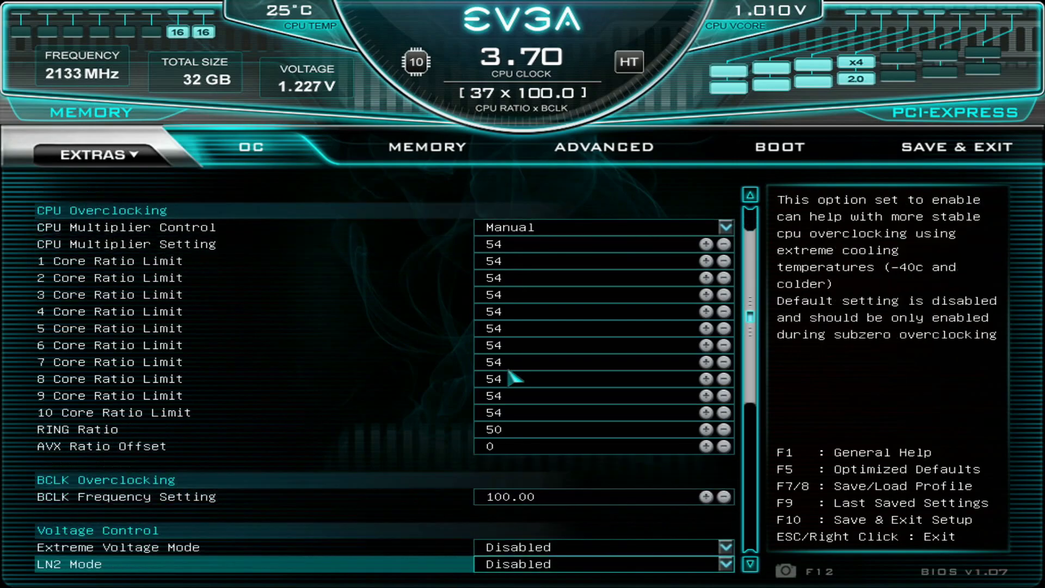
# Set Target Voltage to 1.300.
pyautogui.press('Up')
pyautogui.press('Up')
pyautogui.press('Up')
pyautogui.press('Up')
pyautogui.press('Up')
pyautogui.press('Up')
pyautogui.press('Up')
pyautogui.press('Up')
pyautogui.press('Up')
pyautogui.press('Up')
pyautogui.press('Up')
pyautogui.press('Up')
pyautogui.press('Up')
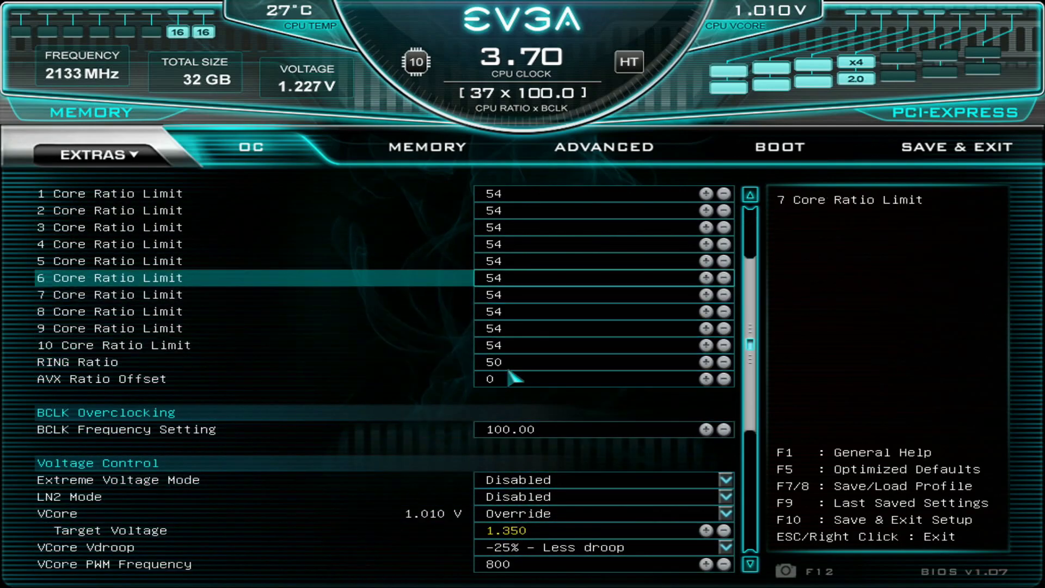
pyautogui.press('Up')
pyautogui.press('Down')
pyautogui.press('Down')
pyautogui.press('Down')
pyautogui.press('Down')
pyautogui.press('Down')
pyautogui.press('Down')
pyautogui.press('Down')
pyautogui.press('Down')
pyautogui.press('Down')
pyautogui.press('Down')
pyautogui.press('Down')
pyautogui.press('Down')
pyautogui.press('Down')
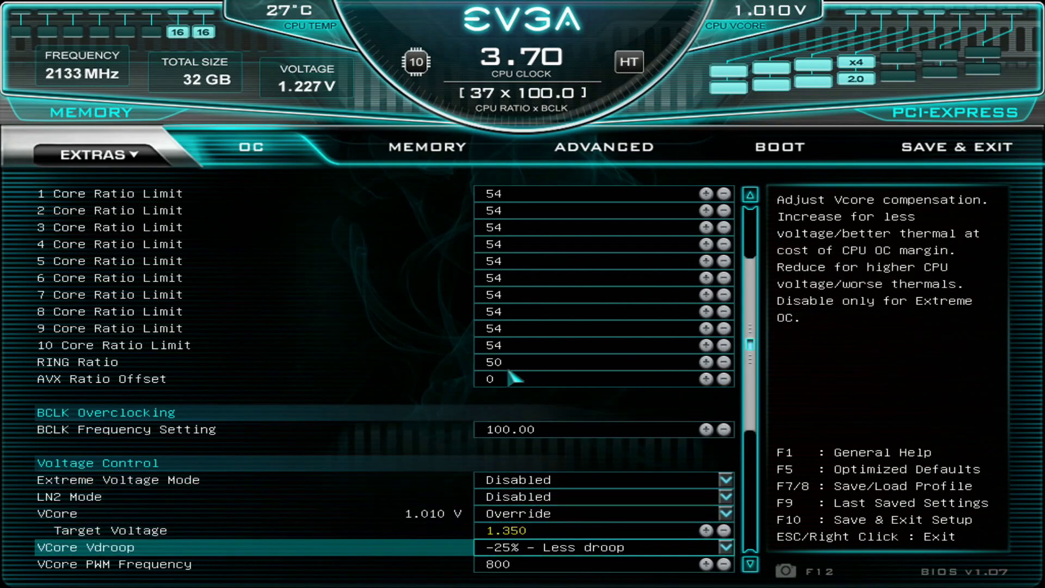
pyautogui.press('Up')
pyautogui.press('BackSpace')
pyautogui.press('BackSpace')
pyautogui.press('BackSpace')
pyautogui.write('300')
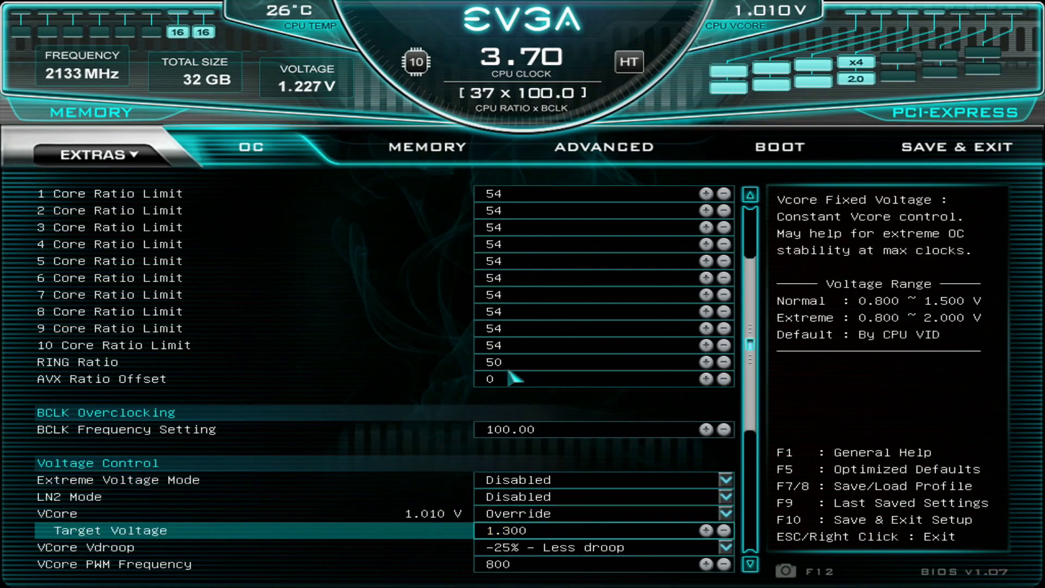
pyautogui.press('Down')
# Set VCore Vdroop to -50% Small droop, keeping VCore PWM Frequency at 800.
pyautogui.press('Return')
pyautogui.press('Down')
pyautogui.press('Return')
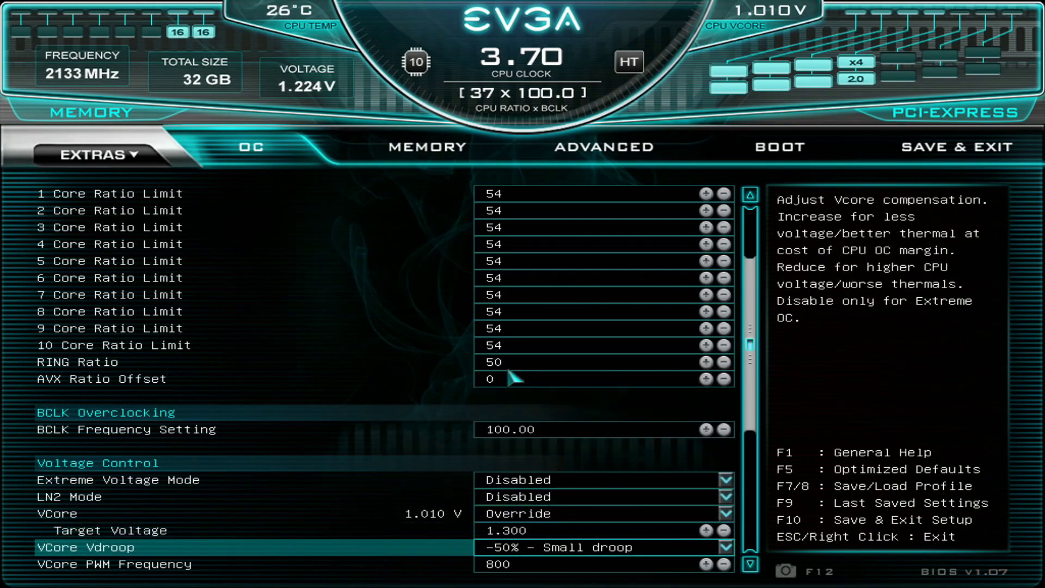
pyautogui.press('Down')
pyautogui.press('Down')
pyautogui.press('Down')
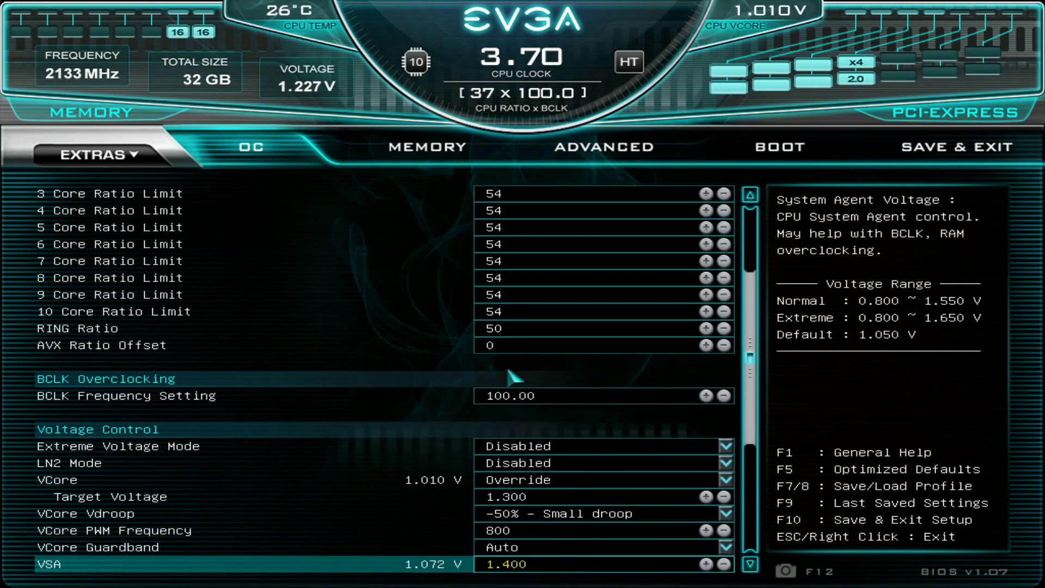
pyautogui.press('Down')
pyautogui.press('Down')
pyautogui.press('Down')
pyautogui.press('Up')
pyautogui.press('Up')
pyautogui.press('Up')
pyautogui.press('Up')
pyautogui.press('Up')
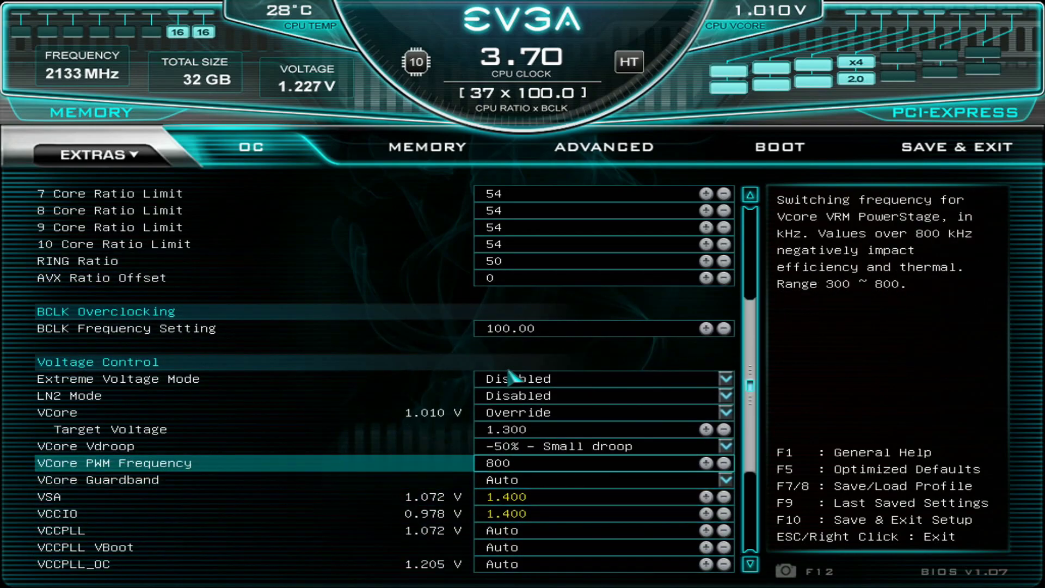
pyautogui.press('-')
pyautogui.press('+')
# Set PCH Voltage to 1.100.
pyautogui.press('Down')
pyautogui.press('Down')
pyautogui.press('Down')
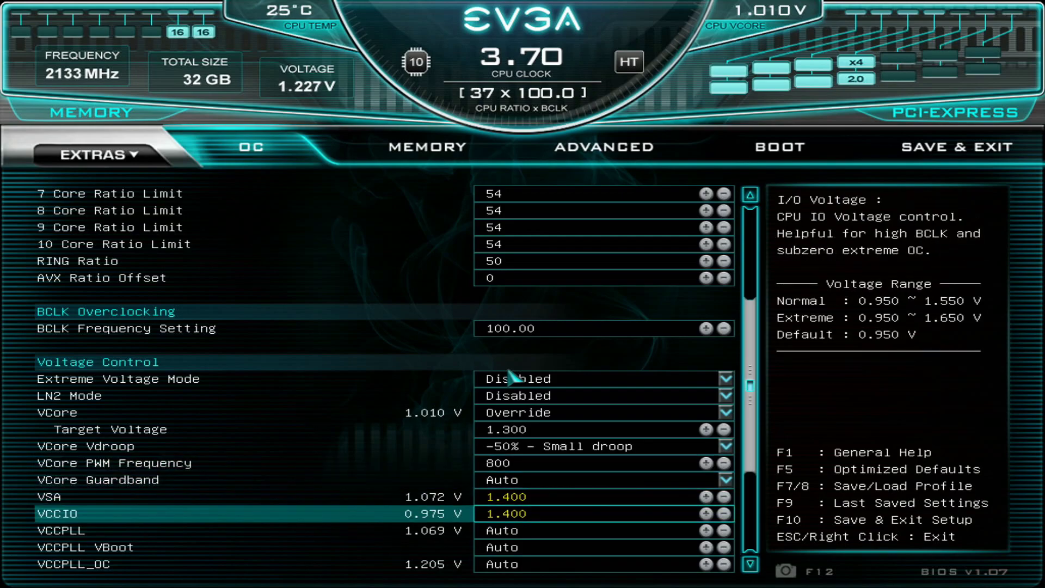
pyautogui.press('Down')
pyautogui.press('Down')
pyautogui.press('Down')
pyautogui.press('Down')
pyautogui.press('Down')
pyautogui.press('Down')
pyautogui.press('Down')
pyautogui.press('Down')
pyautogui.press('Down')
pyautogui.press('Down')
pyautogui.press('Down')
pyautogui.press('Down')
pyautogui.press('Down')
pyautogui.press('Down')
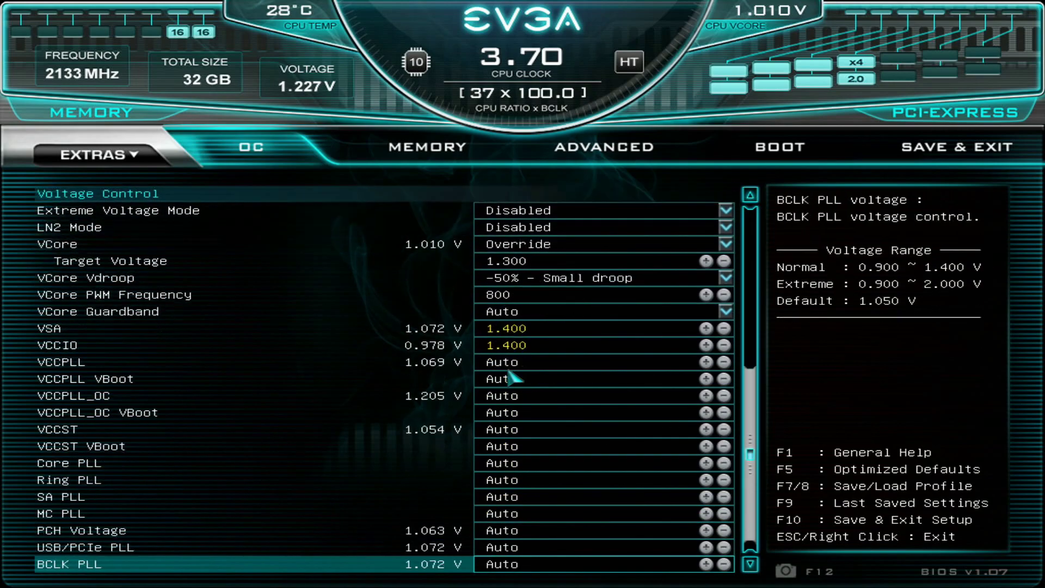
pyautogui.press('Up')
pyautogui.press('Up')
pyautogui.press('Up')
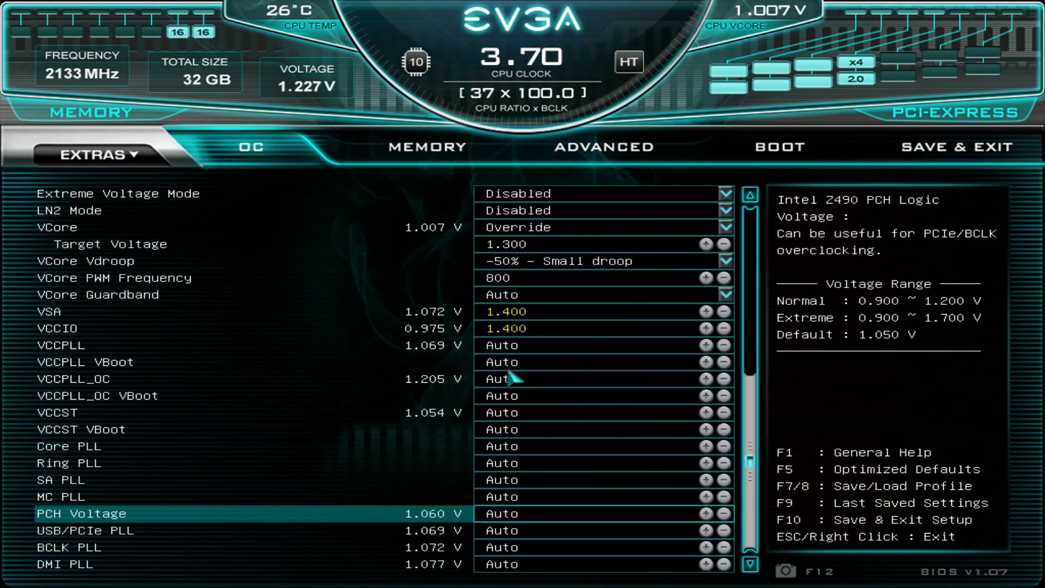
pyautogui.write('1.100')
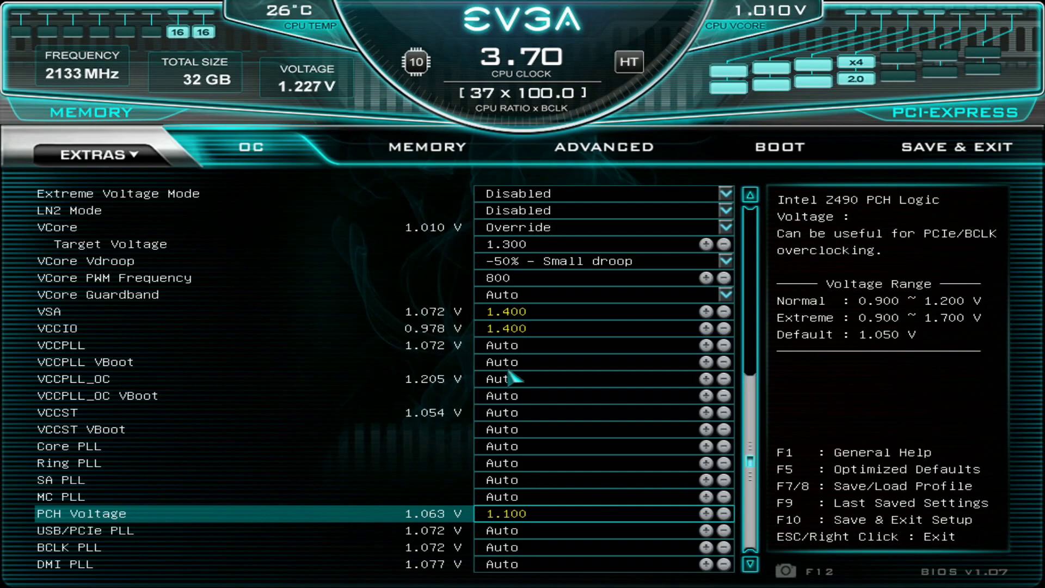
pyautogui.press('Right')
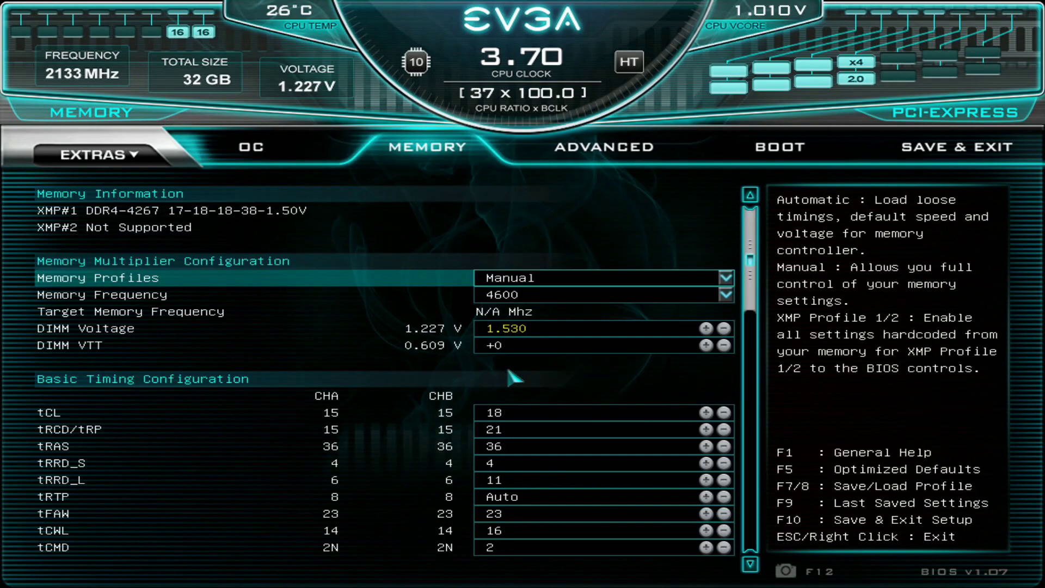
# Set Memory Frequency to 4800, DIMM Voltage to 1.480 V and tRCD/tRP to 18.
pyautogui.press('+')
pyautogui.press('+')
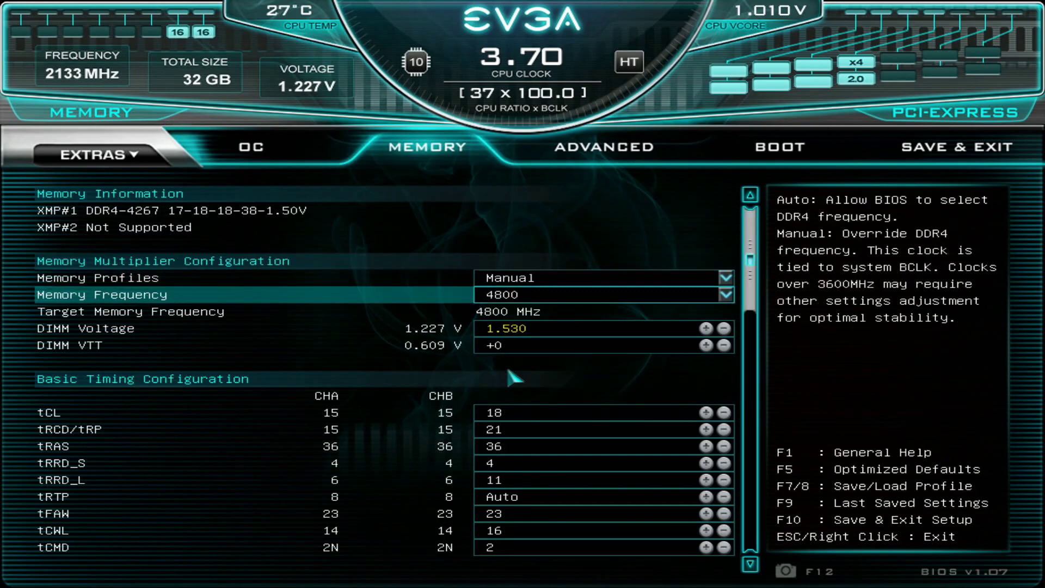
pyautogui.press('Down')
pyautogui.write('1.480')
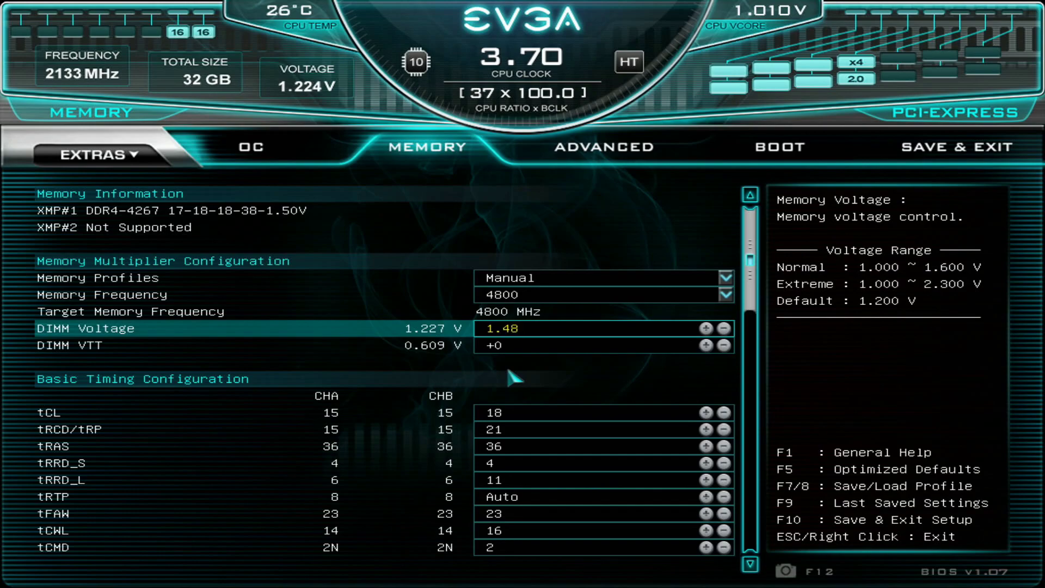
pyautogui.press('Down')
pyautogui.press('Down')
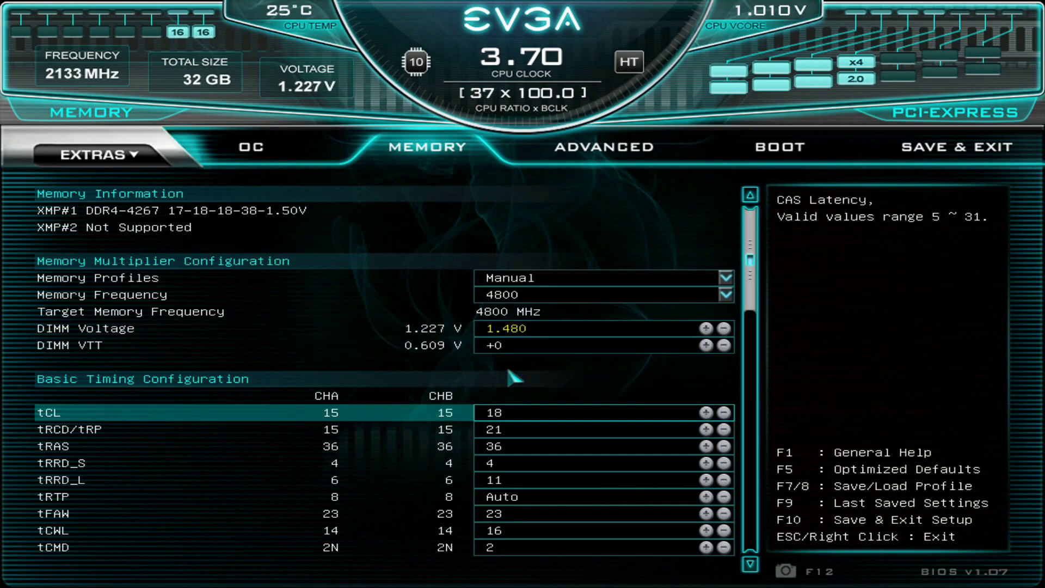
pyautogui.press('Down')
pyautogui.write('19')
pyautogui.press('-')
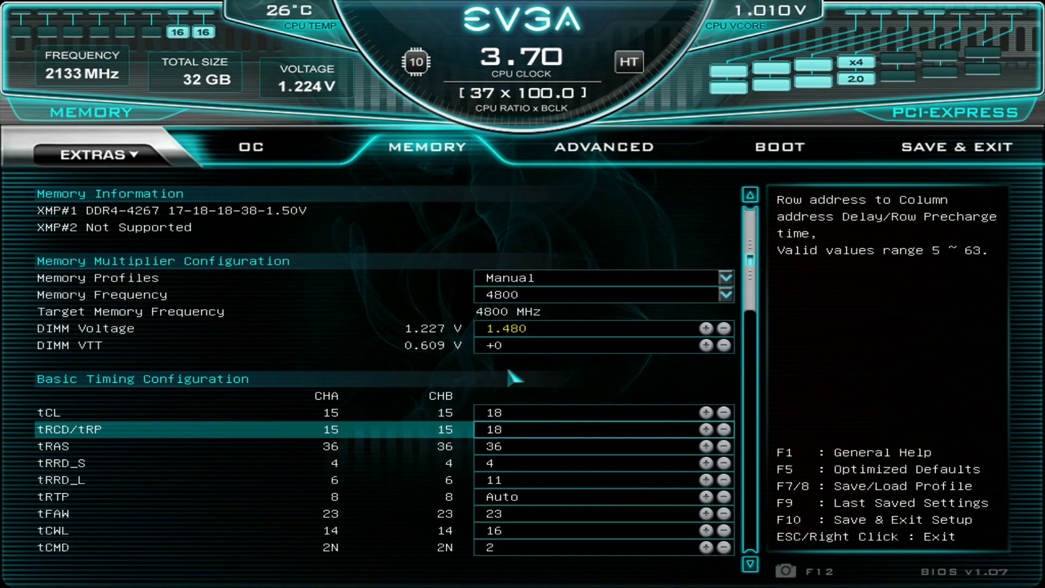
# Review the secondary, third and ODT timings down to RTL/IOL Configuration, then go to Boot.
pyautogui.press('Down')
pyautogui.press('Down')
pyautogui.press('Down')
pyautogui.press('Down')
pyautogui.press('Down')
pyautogui.press('Down')
pyautogui.press('Up')
pyautogui.press('Down')
pyautogui.press('Down')
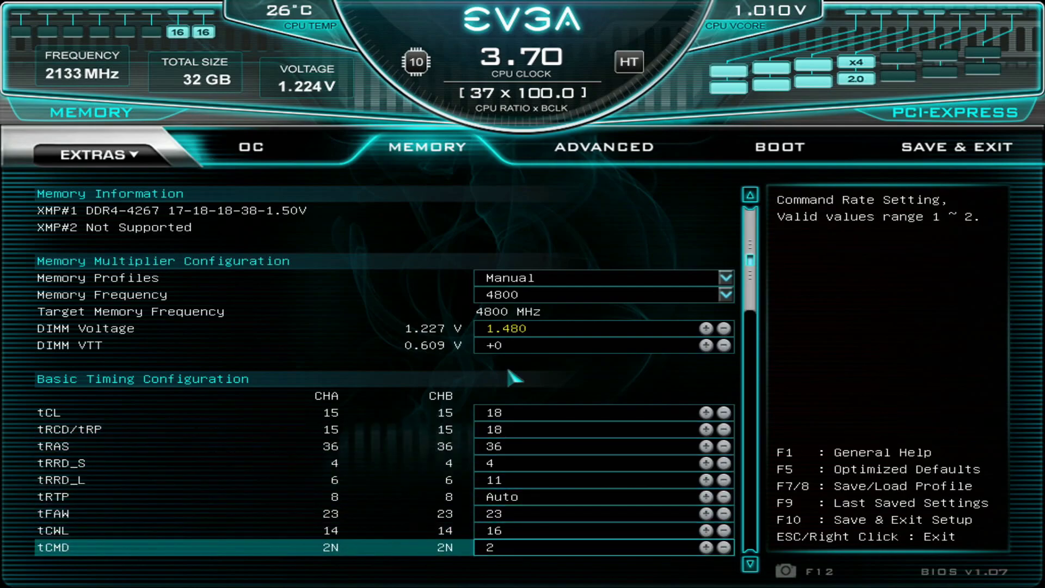
pyautogui.press('Down')
pyautogui.press('Down')
pyautogui.press('Down')
pyautogui.press('Down')
pyautogui.press('Down')
pyautogui.press('Down')
pyautogui.press('Down')
pyautogui.press('Down')
pyautogui.press('Down')
pyautogui.press('Down')
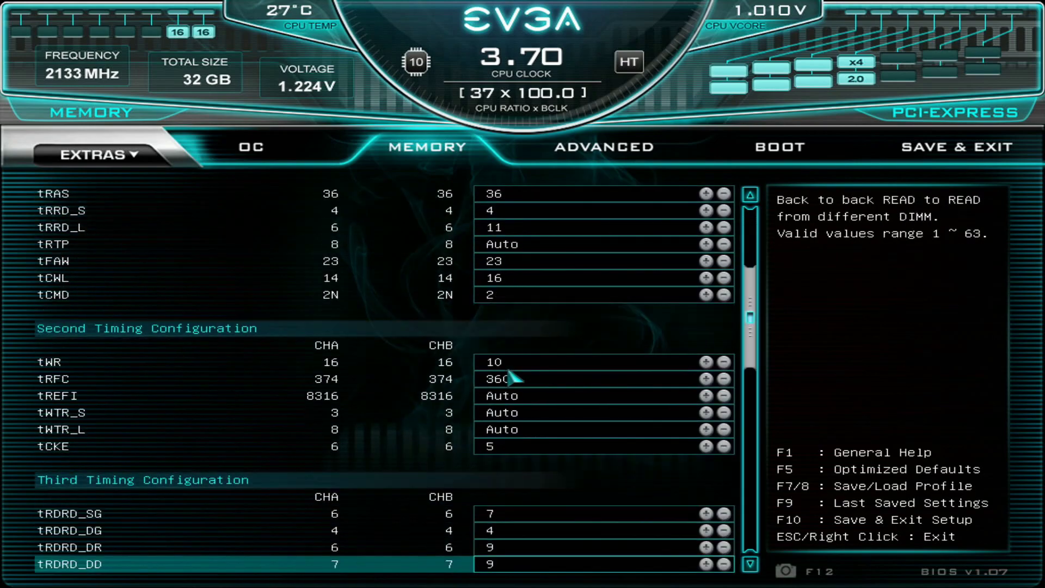
pyautogui.press('Down')
pyautogui.press('Down')
pyautogui.press('Down')
pyautogui.press('Down')
pyautogui.press('Down')
pyautogui.press('Down')
pyautogui.press('Down')
pyautogui.press('Down')
pyautogui.press('Down')
pyautogui.press('Down')
pyautogui.press('Down')
pyautogui.press('Down')
pyautogui.press('Down')
pyautogui.press('Down')
pyautogui.press('Down')
pyautogui.press('Down')
pyautogui.press('Down')
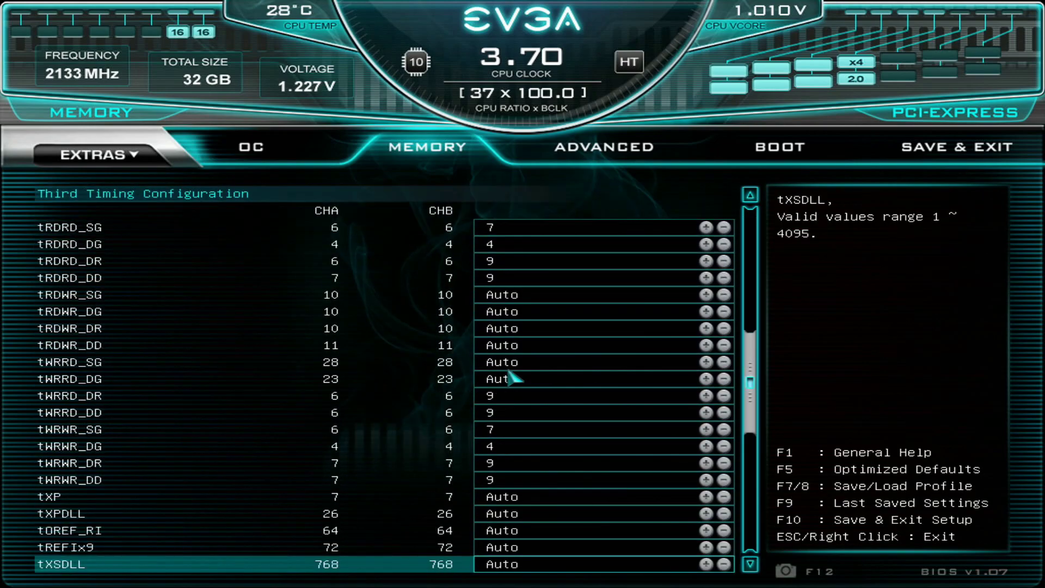
pyautogui.press('Up')
pyautogui.press('Up')
pyautogui.press('Up')
pyautogui.press('Up')
pyautogui.press('Up')
pyautogui.press('Up')
pyautogui.press('Up')
pyautogui.press('Down')
pyautogui.press('Down')
pyautogui.press('Down')
pyautogui.press('Down')
pyautogui.press('Down')
pyautogui.press('Down')
pyautogui.press('Down')
pyautogui.press('Down')
pyautogui.press('Down')
pyautogui.press('Down')
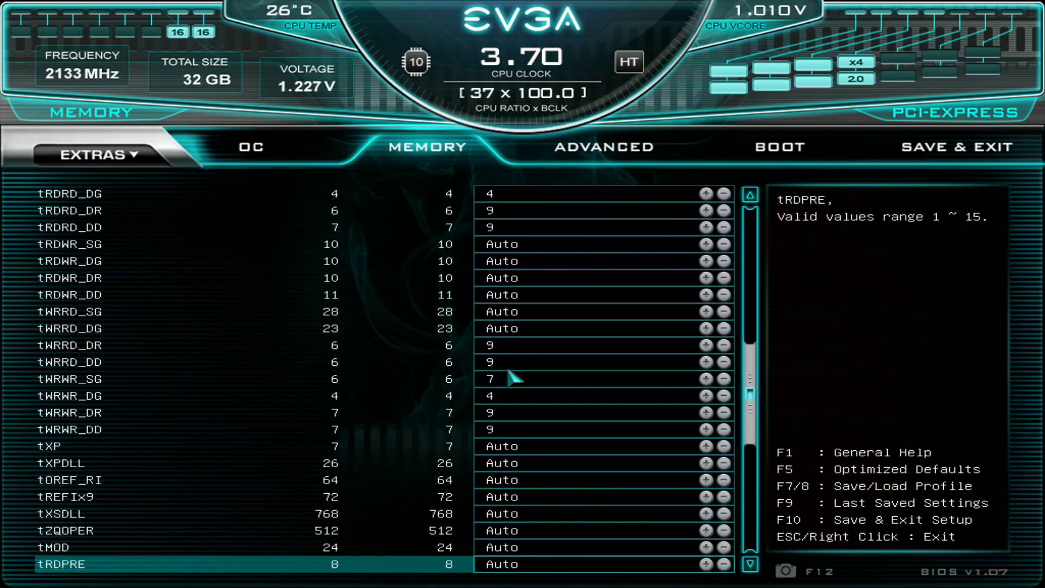
pyautogui.press('Down')
pyautogui.press('Down')
pyautogui.press('Down')
pyautogui.press('Down')
pyautogui.press('Down')
pyautogui.press('Down')
pyautogui.press('Down')
pyautogui.press('Down')
pyautogui.press('Down')
pyautogui.press('Down')
pyautogui.press('Down')
pyautogui.press('Down')
pyautogui.press('Down')
pyautogui.press('Down')
pyautogui.press('Down')
pyautogui.press('Down')
pyautogui.press('Down')
pyautogui.press('Down')
pyautogui.press('Down')
pyautogui.press('Down')
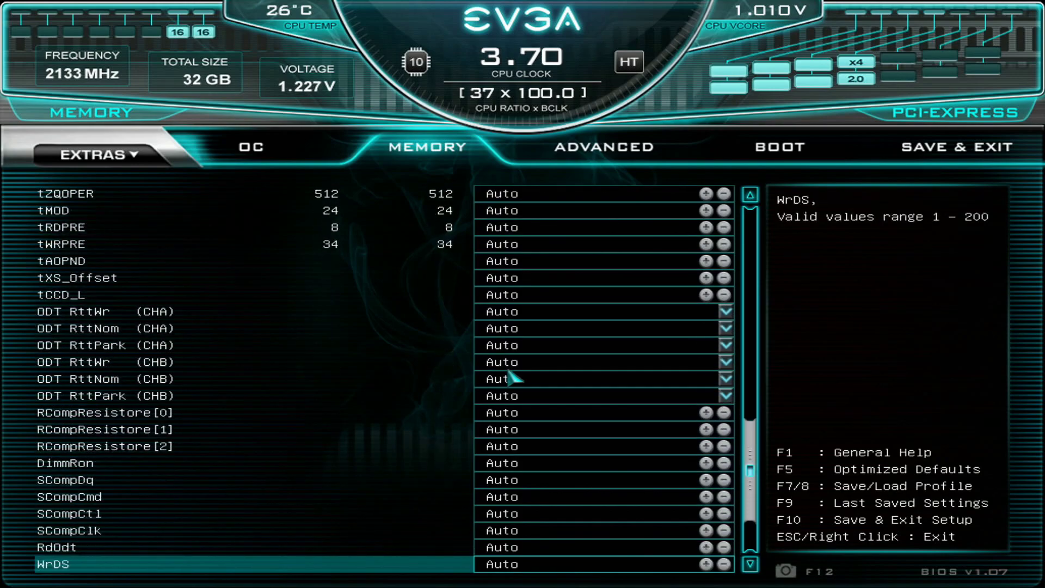
pyautogui.press('Down')
pyautogui.press('Down')
pyautogui.press('Down')
pyautogui.press('Down')
pyautogui.press('Down')
pyautogui.press('Return')
pyautogui.press('Escape')
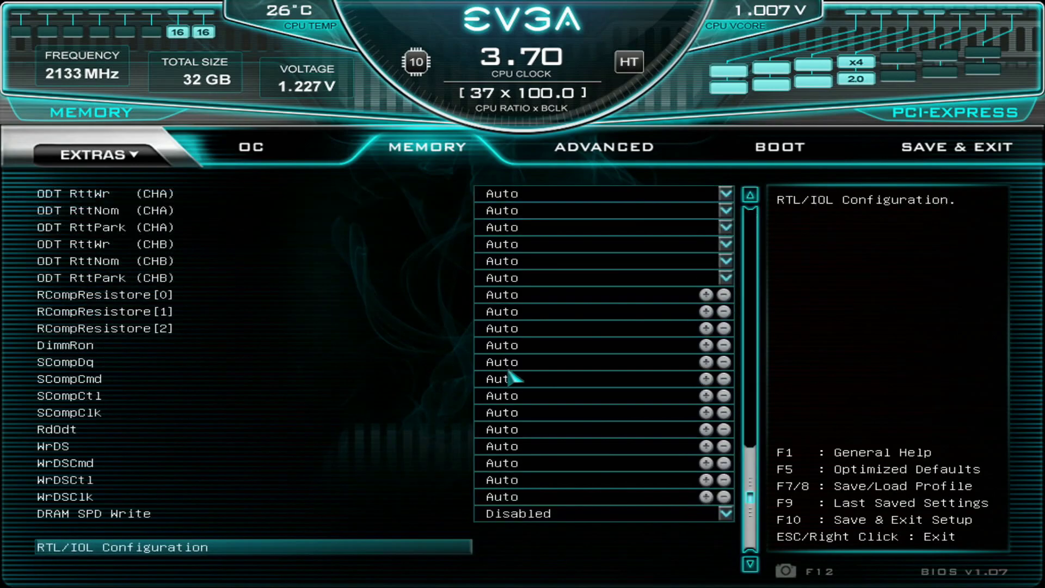
pyautogui.press('Right')
pyautogui.press('Right')
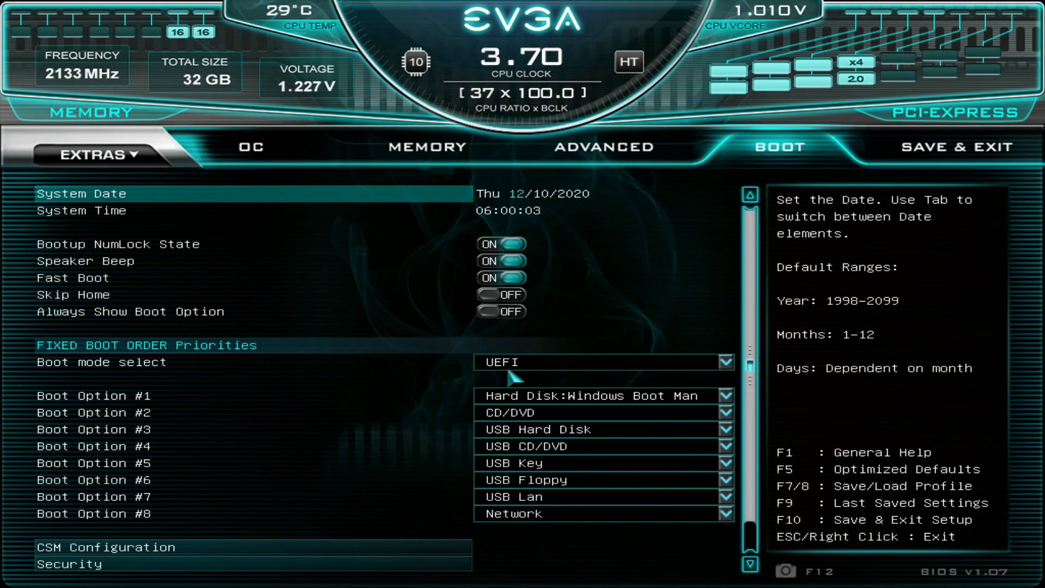
# Recheck the Memory and OC tab values, then save the configuration with F10 and reset.
pyautogui.press('Left')
pyautogui.press('Left')
pyautogui.press('Down')
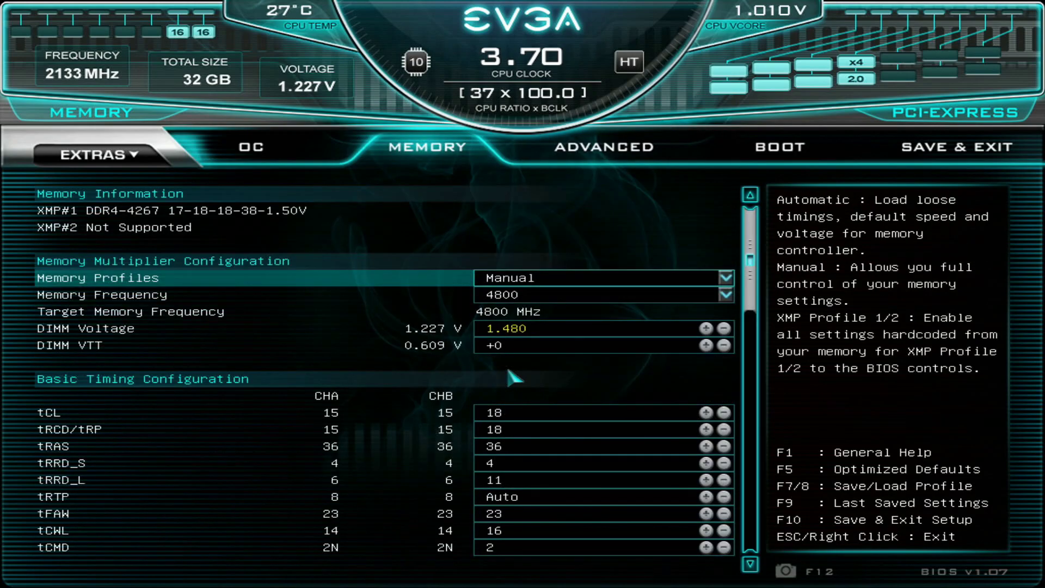
pyautogui.press('Left')
pyautogui.press('Up')
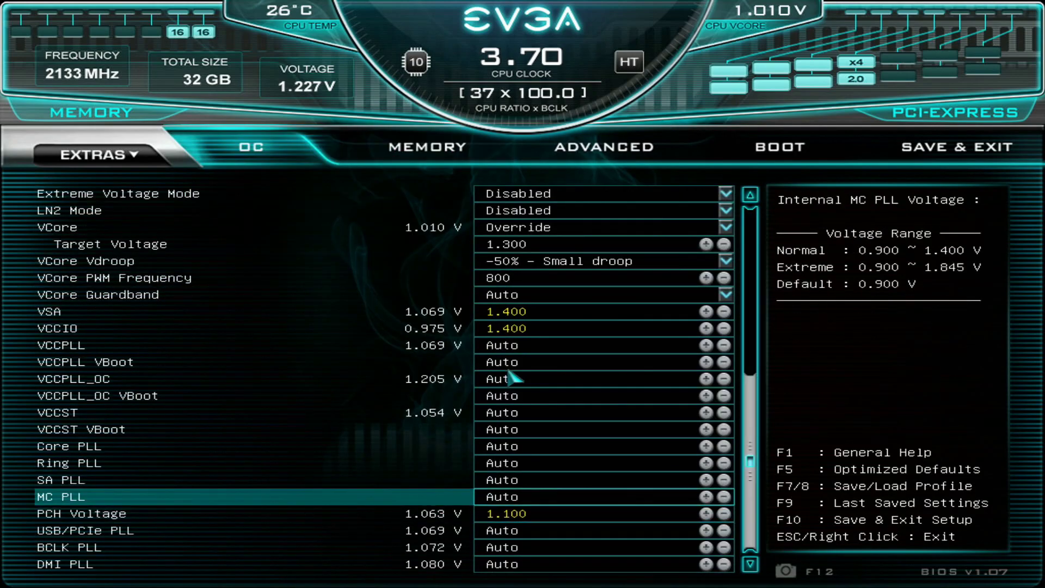
pyautogui.press('pageup')
pyautogui.press('Down')
pyautogui.press('Down')
pyautogui.press('Down')
pyautogui.press('Down')
pyautogui.press('Down')
pyautogui.press('Down')
pyautogui.press('Down')
pyautogui.press('Down')
pyautogui.press('Down')
pyautogui.press('Down')
pyautogui.press('Down')
pyautogui.press('Down')
pyautogui.press('Down')
pyautogui.press('Down')
pyautogui.press('Down')
pyautogui.press('Down')
pyautogui.press('Down')
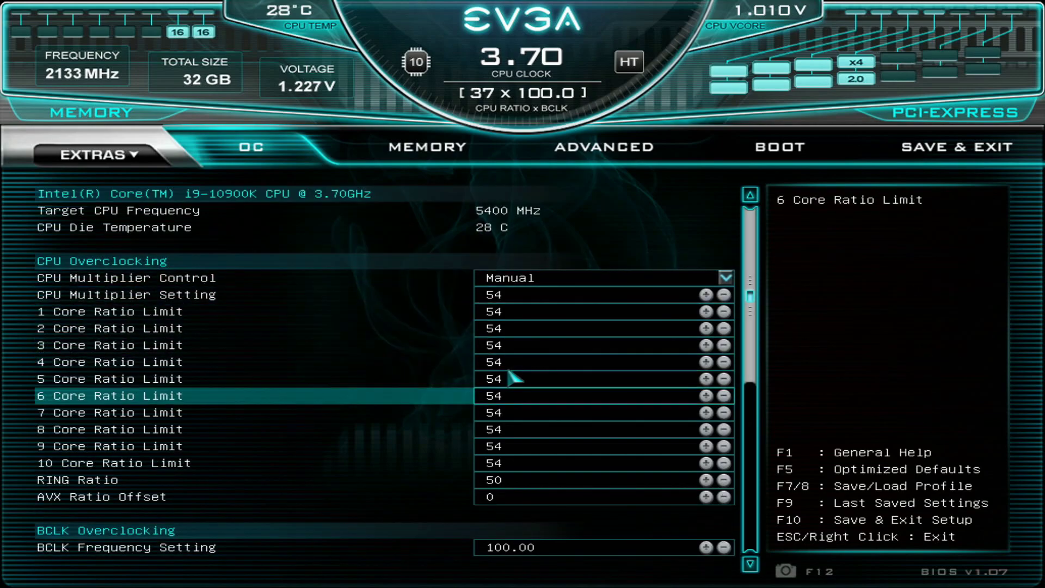
pyautogui.press('Down')
pyautogui.press('Down')
pyautogui.press('Down')
pyautogui.press('Down')
pyautogui.press('Down')
pyautogui.press('Down')
pyautogui.press('Down')
pyautogui.press('Down')
pyautogui.press('Down')
pyautogui.press('Down')
pyautogui.press('Down')
pyautogui.press('Down')
pyautogui.press('Down')
pyautogui.press('Down')
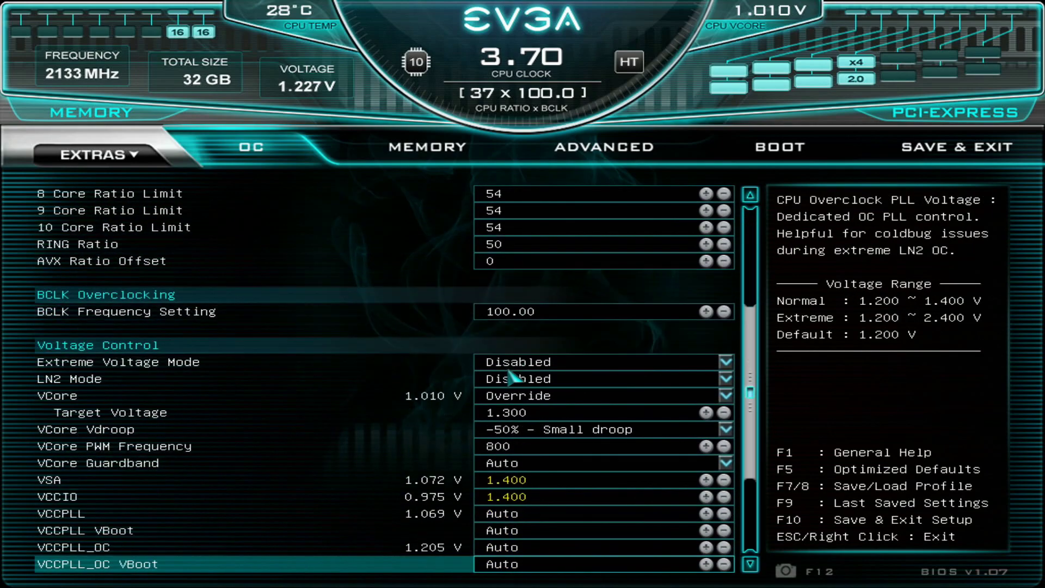
pyautogui.press('F10')
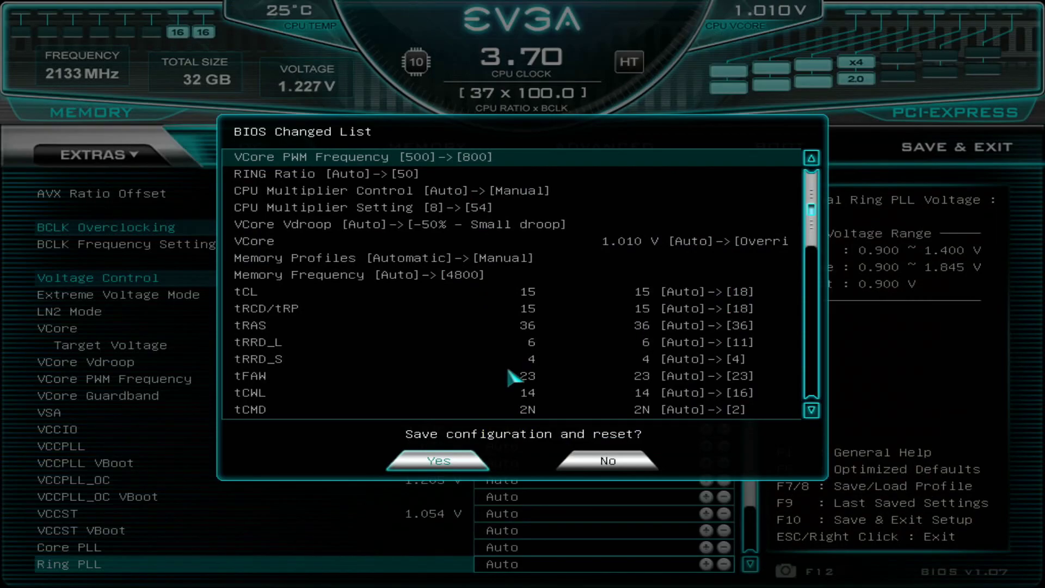
pyautogui.press('Return')
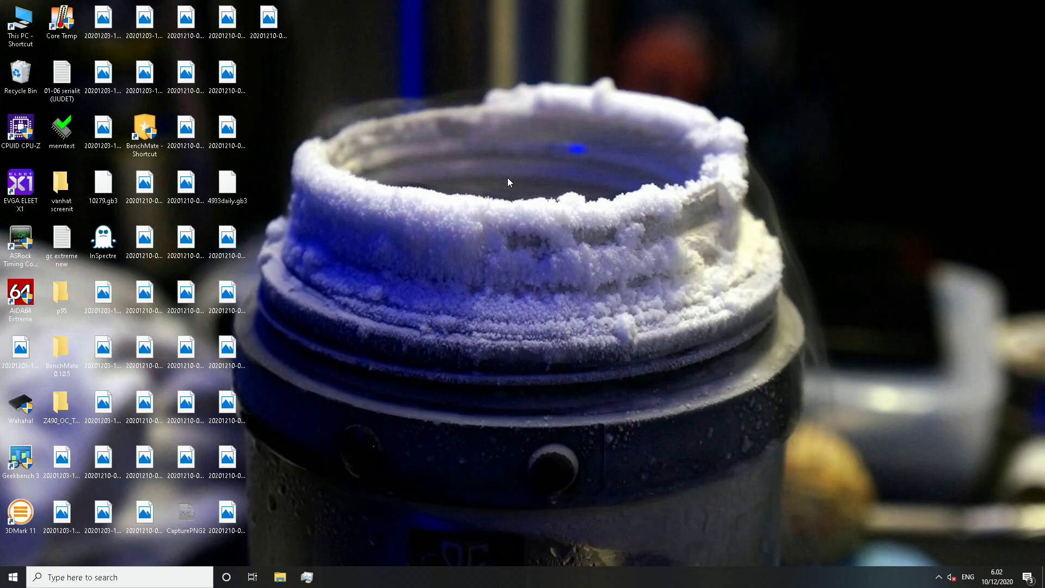
# Open CPU-Z, check per-core clocks near 5400 MHz, then view DDR4 timings 18-18-18-36 2T.
pyautogui.doubleClick(30, 146)
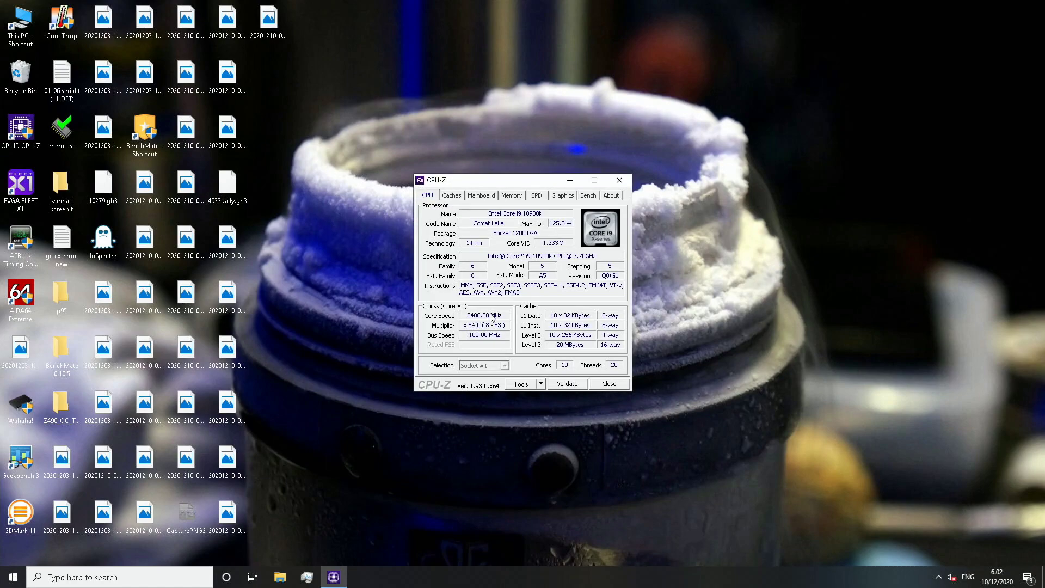
pyautogui.rightClick(492, 318)
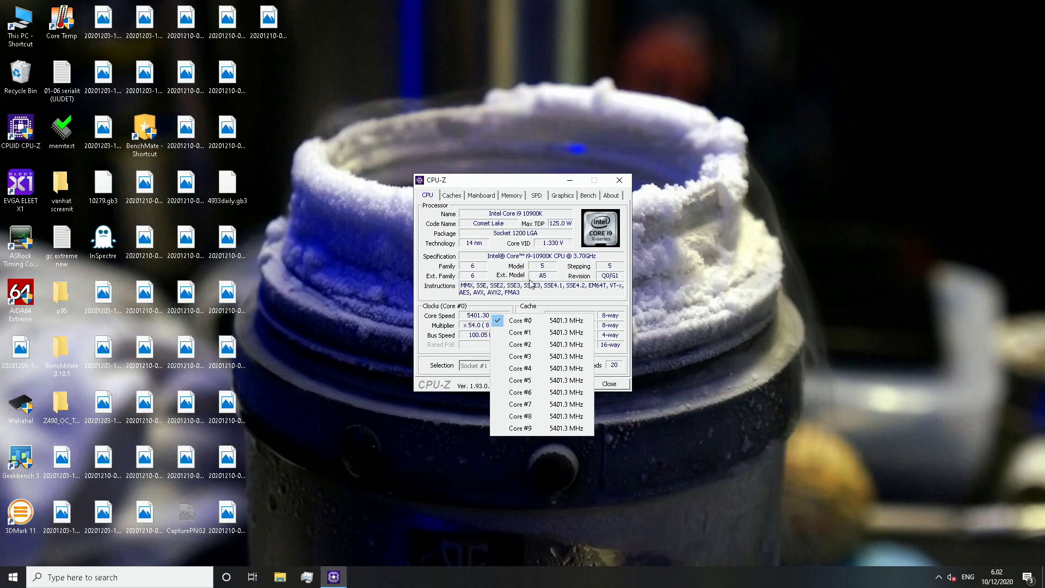
pyautogui.click(502, 258)
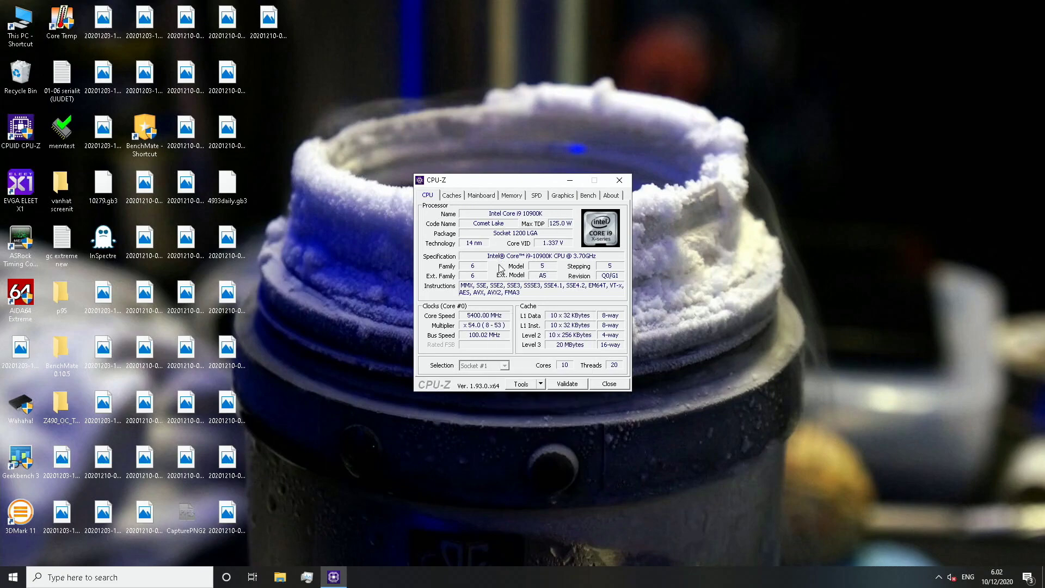
pyautogui.click(511, 197)
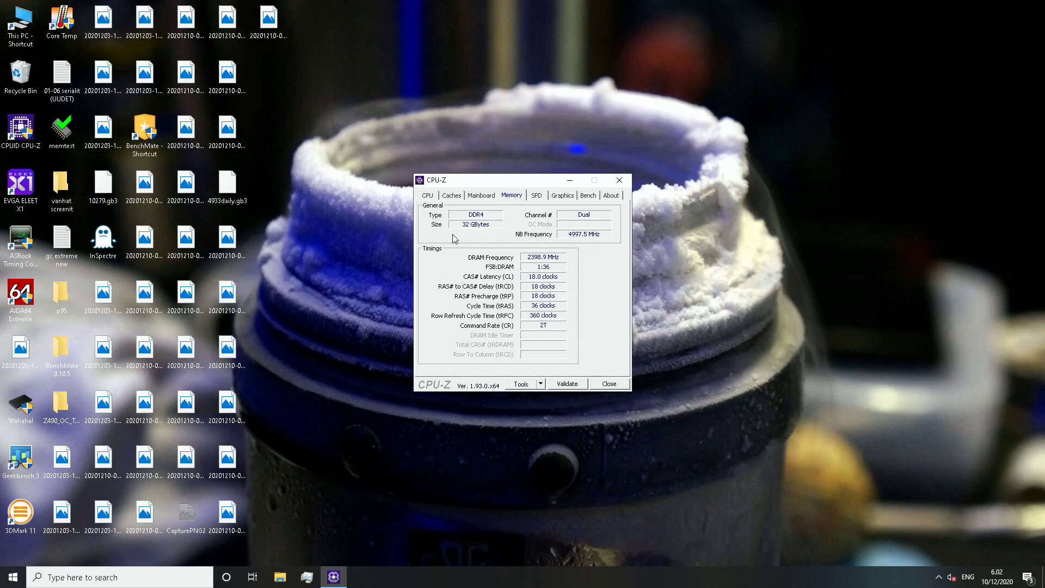
# Close CPU-Z, open BenchMate and launch CINEBENCH 15.0.3.8 through it.
pyautogui.click(428, 195)
pyautogui.click(612, 383)
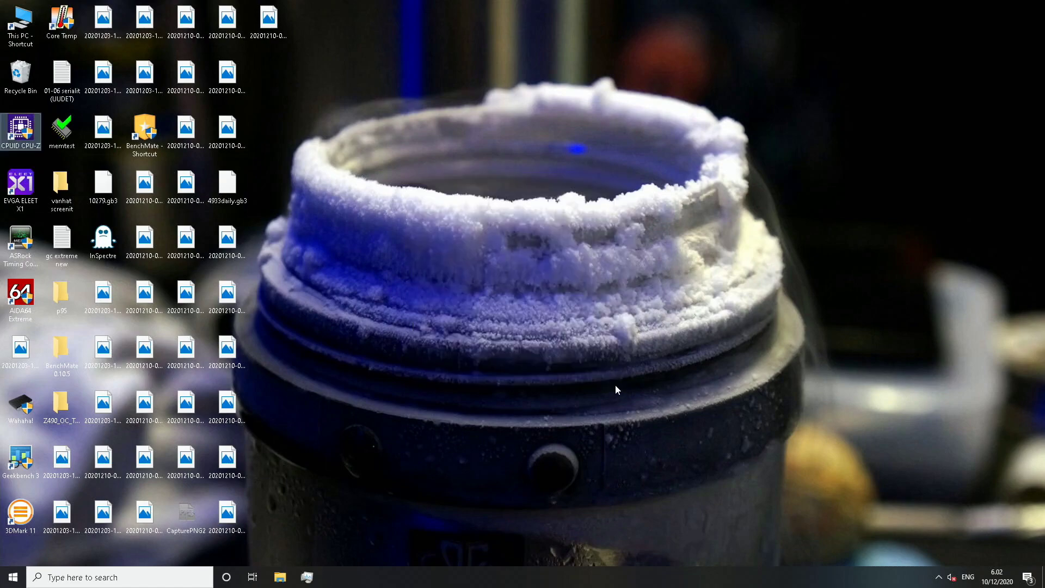
pyautogui.doubleClick(152, 142)
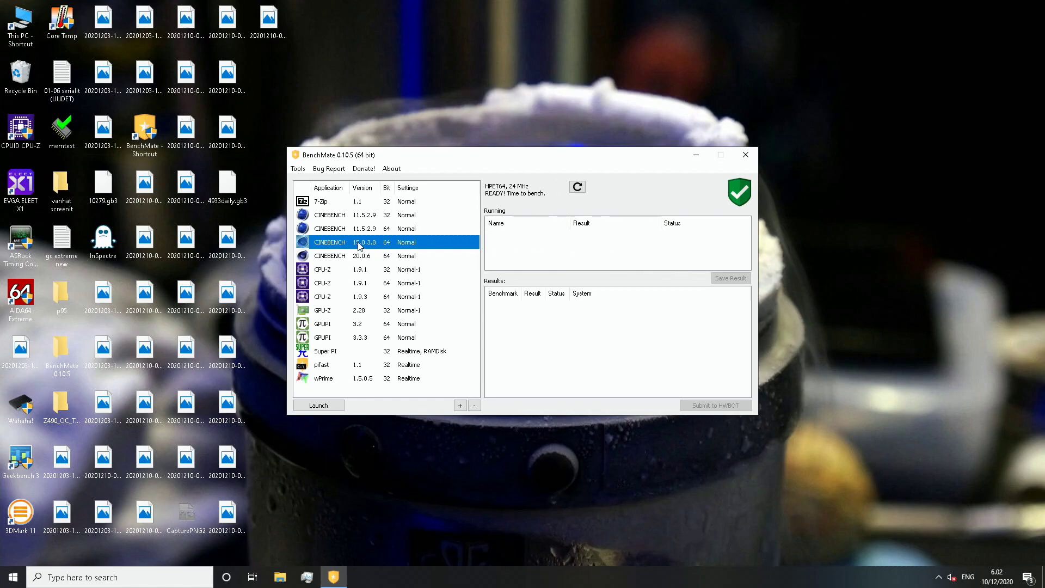
pyautogui.doubleClick(354, 246)
# Minimize BenchMate, move Cinebench to the right and open Core Temp beside it.
pyautogui.click(697, 156)
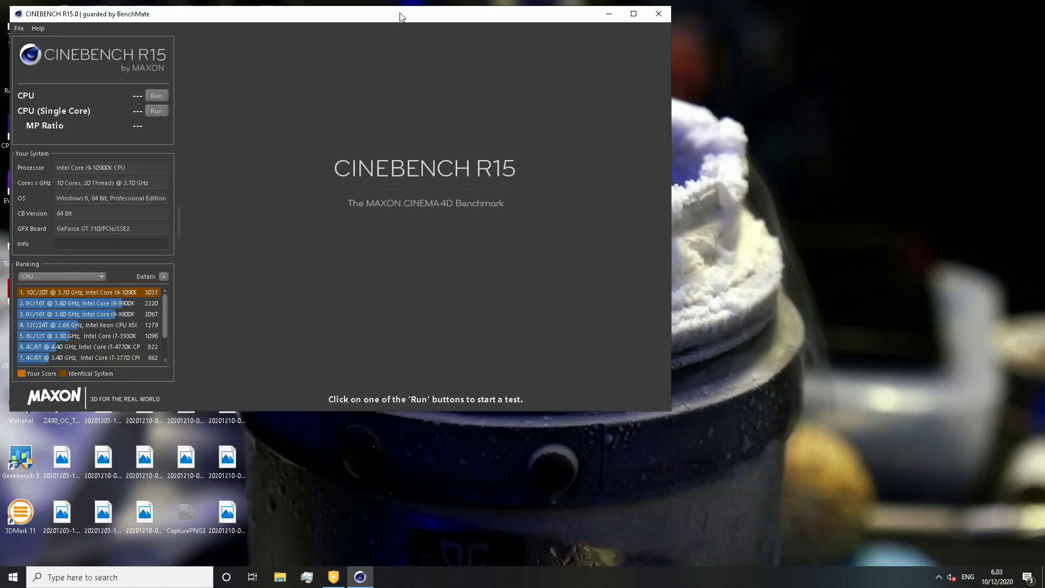
pyautogui.moveTo(400, 17); pyautogui.dragTo(725, 15)
pyautogui.doubleClick(63, 16)
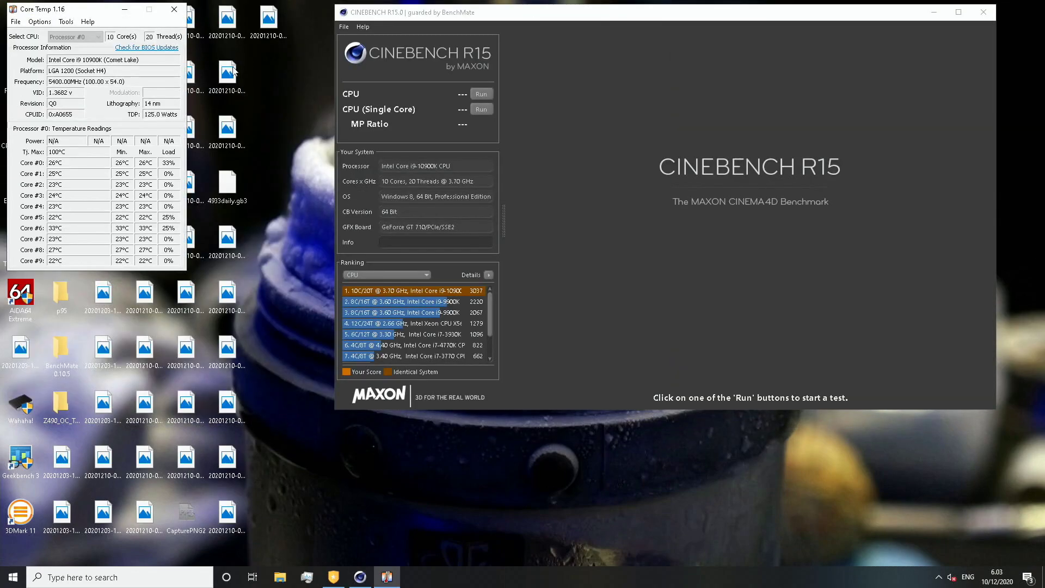
pyautogui.moveTo(72, 16); pyautogui.dragTo(217, 18)
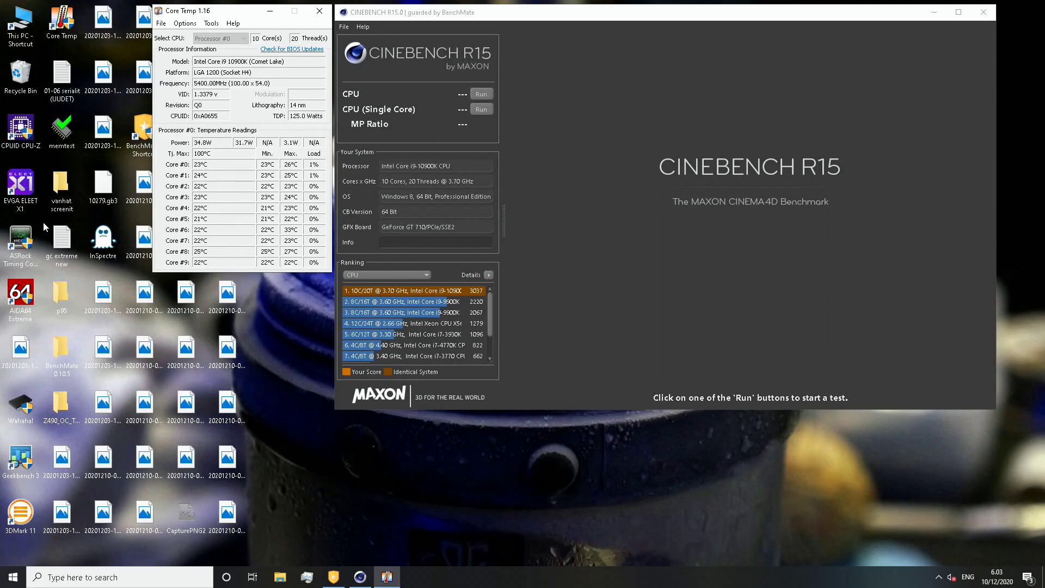
pyautogui.click(285, 375)
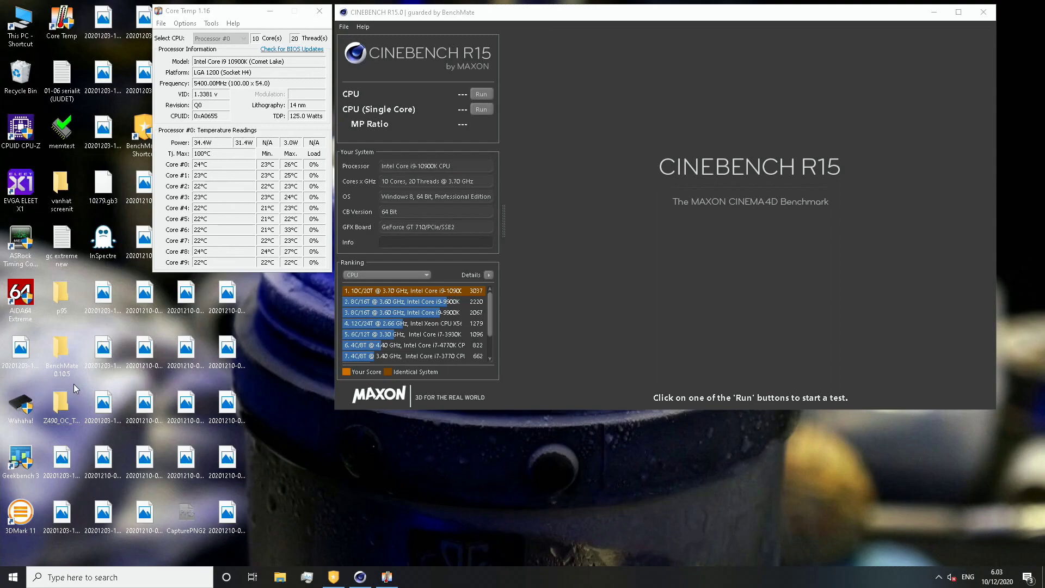
pyautogui.click(22, 403)
pyautogui.click(16, 202)
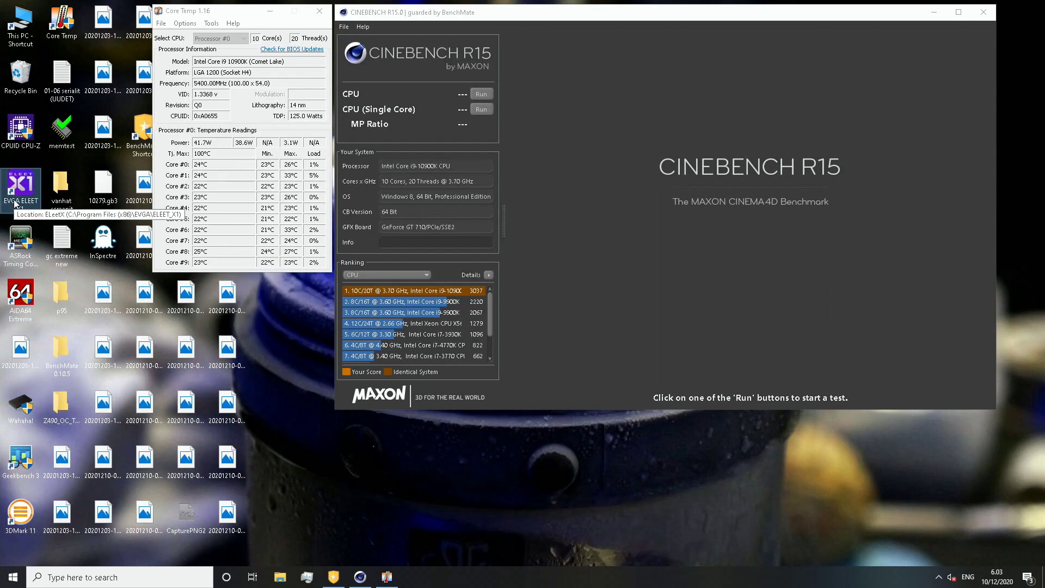
# Launch EVGA ELEET X1 showing x54 cores and 1.300 V, parked bottom-left behind Cinebench.
pyautogui.doubleClick(15, 203)
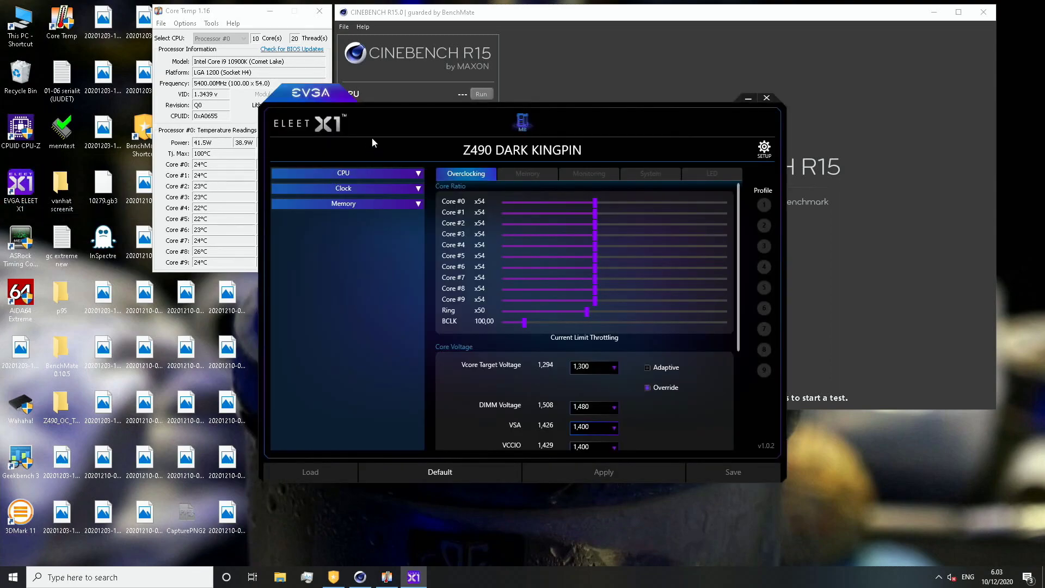
pyautogui.moveTo(408, 115); pyautogui.dragTo(270, 147)
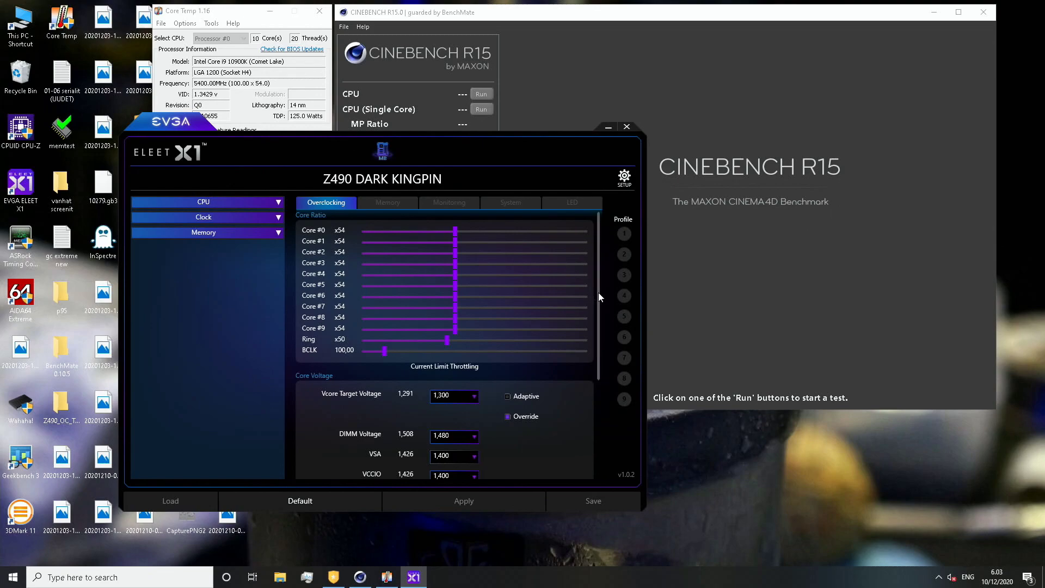
pyautogui.scroll(-3, 599, 296)
pyautogui.moveTo(507, 152); pyautogui.dragTo(357, 219)
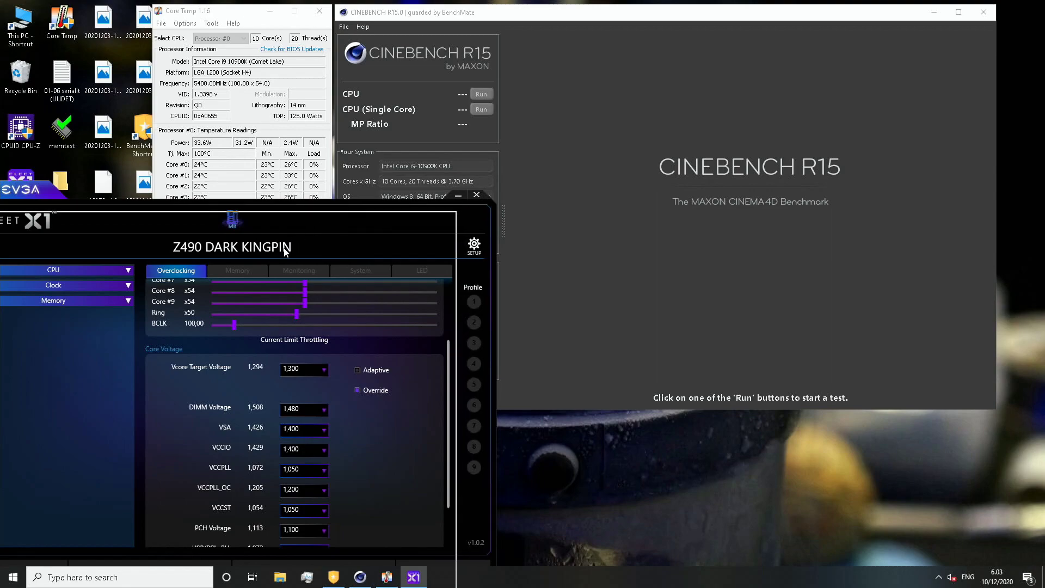
pyautogui.moveTo(324, 225); pyautogui.dragTo(260, 269)
pyautogui.click(485, 211)
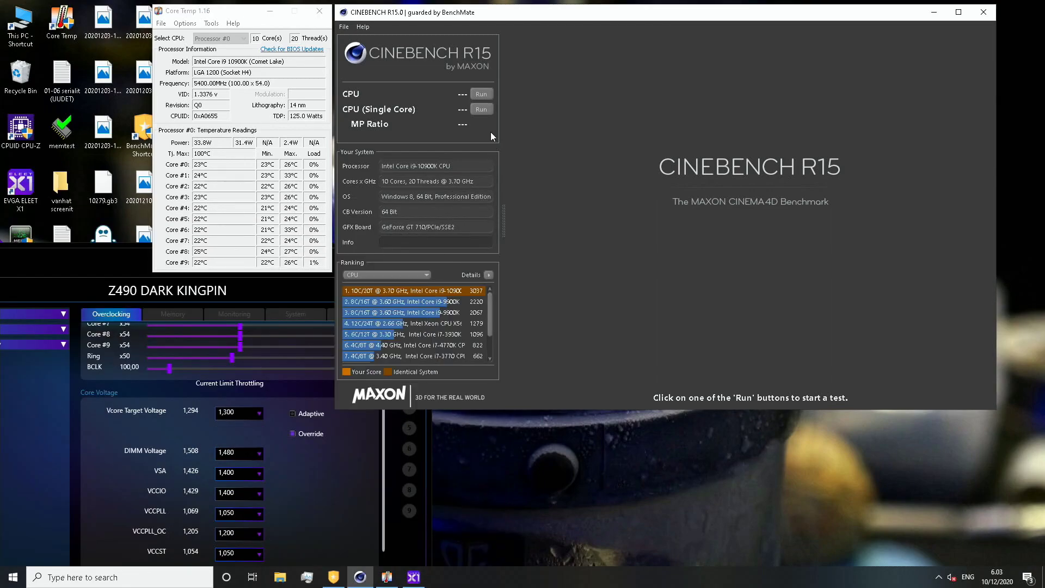
# Run the Cinebench R15 CPU test to 2977 cb, then close ELEET X1 and Cinebench.
pyautogui.click(482, 95)
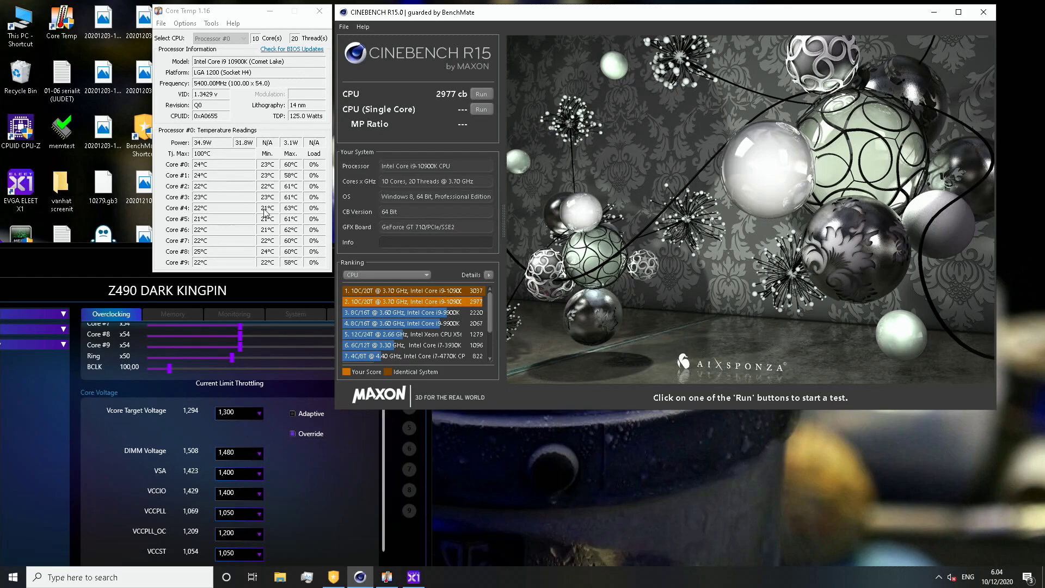
pyautogui.click(120, 256)
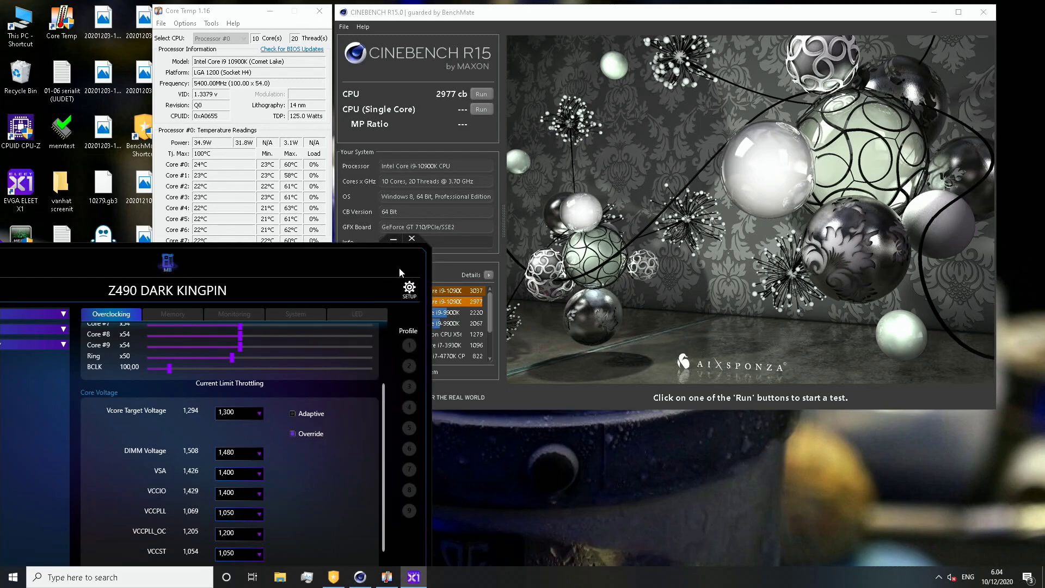
pyautogui.click(412, 239)
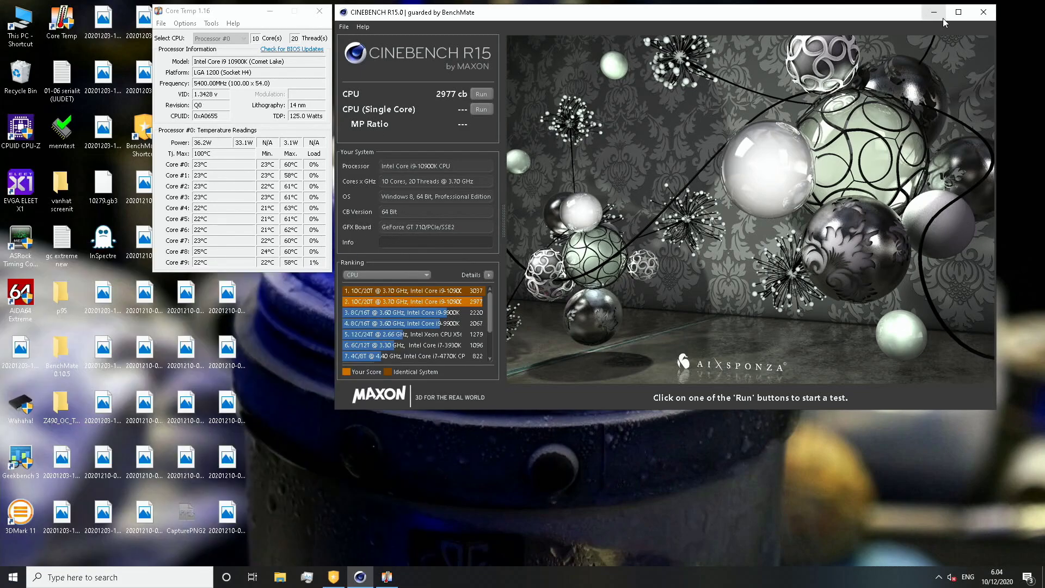
pyautogui.click(984, 12)
pyautogui.click(333, 577)
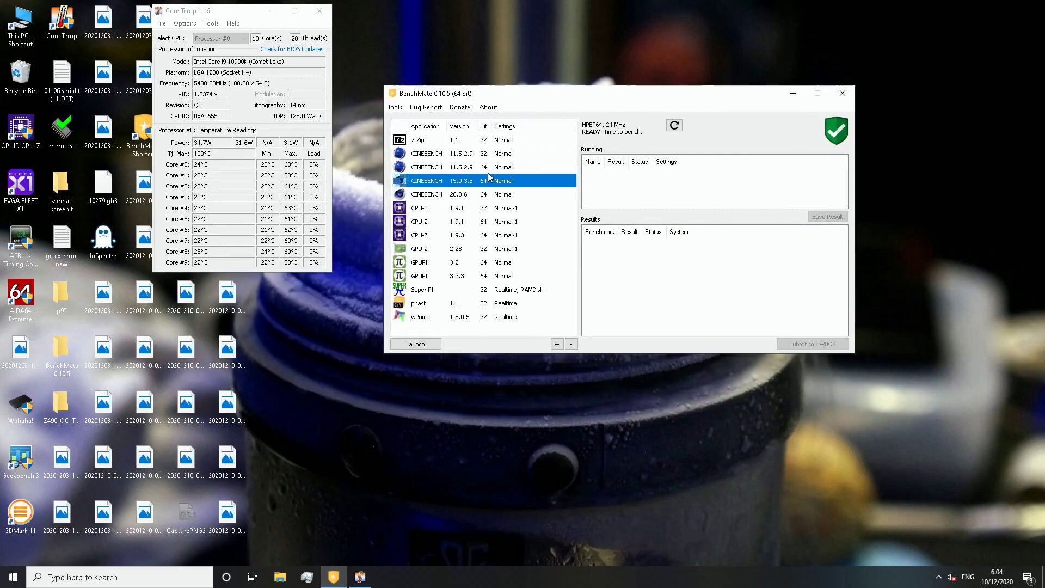
# Launch Cinebench 20.0.6 from BenchMate, move it right, and run the CPU test to 7046 pts.
pyautogui.doubleClick(487, 194)
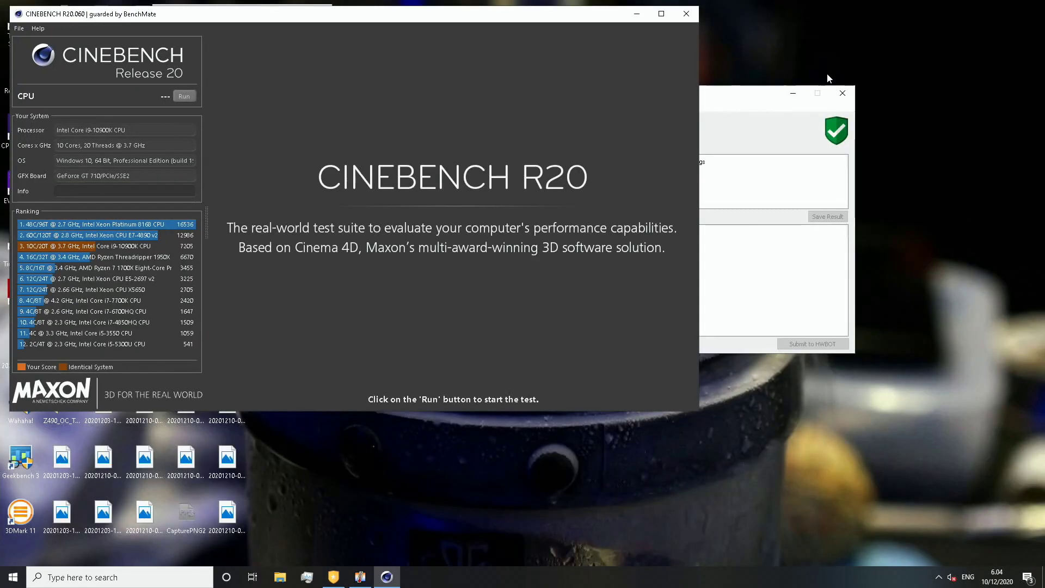
pyautogui.moveTo(543, 20); pyautogui.dragTo(879, 16)
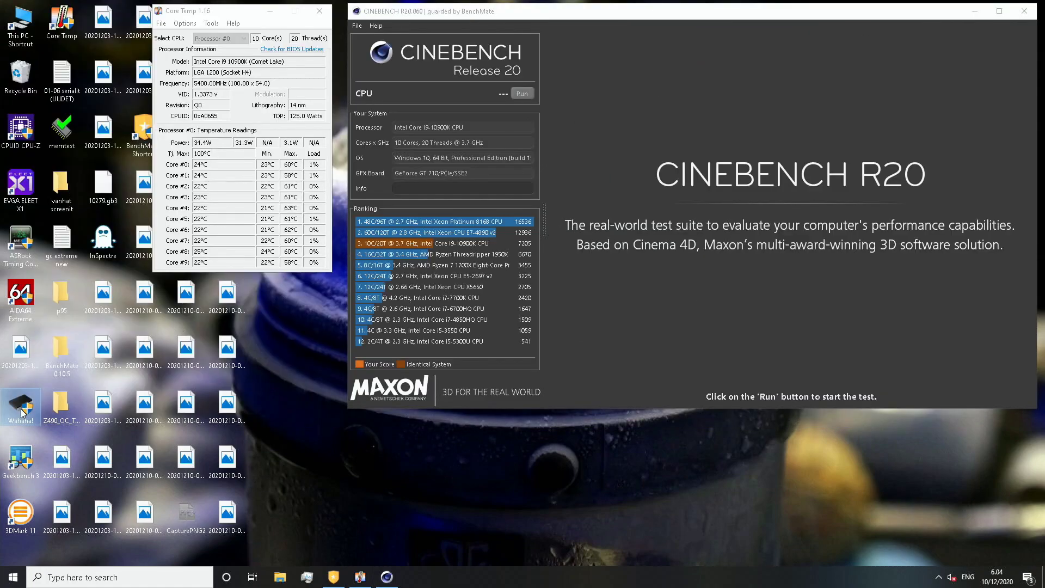
pyautogui.click(526, 95)
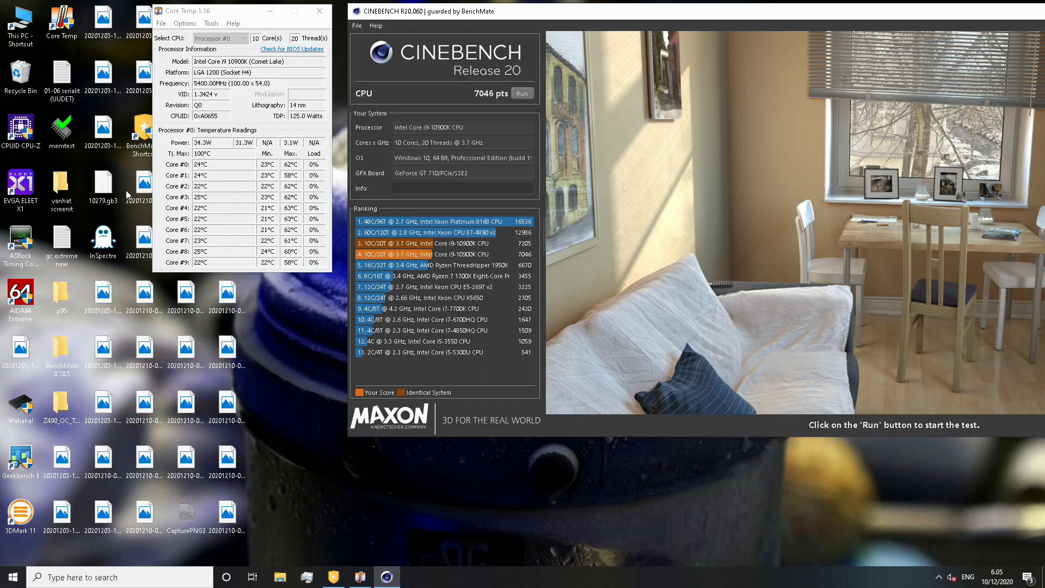
pyautogui.doubleClick(21, 130)
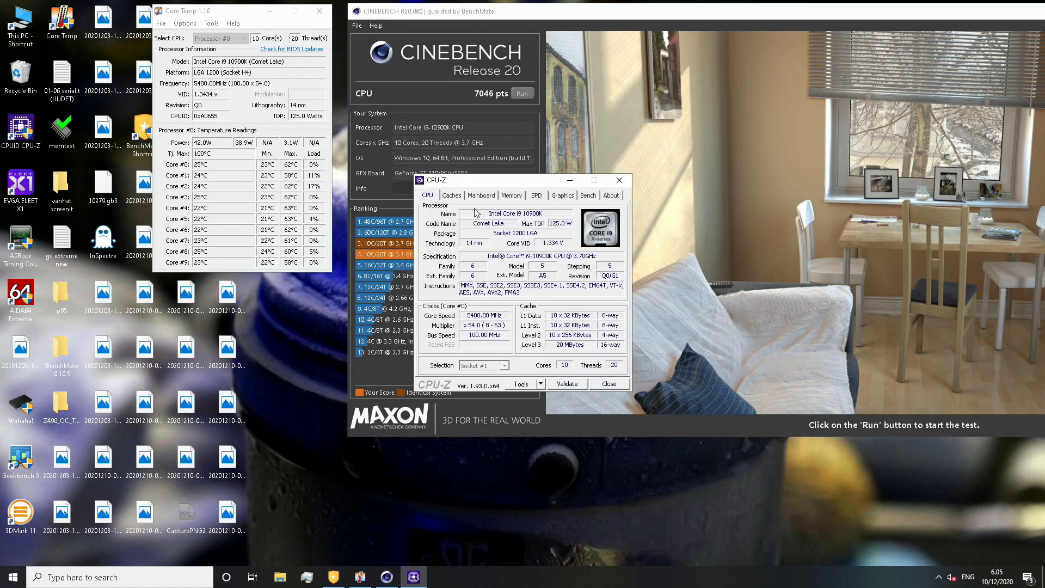
# Check per-core clocks in CPU-Z and place it below the temperature monitor.
pyautogui.moveTo(506, 185); pyautogui.dragTo(206, 299)
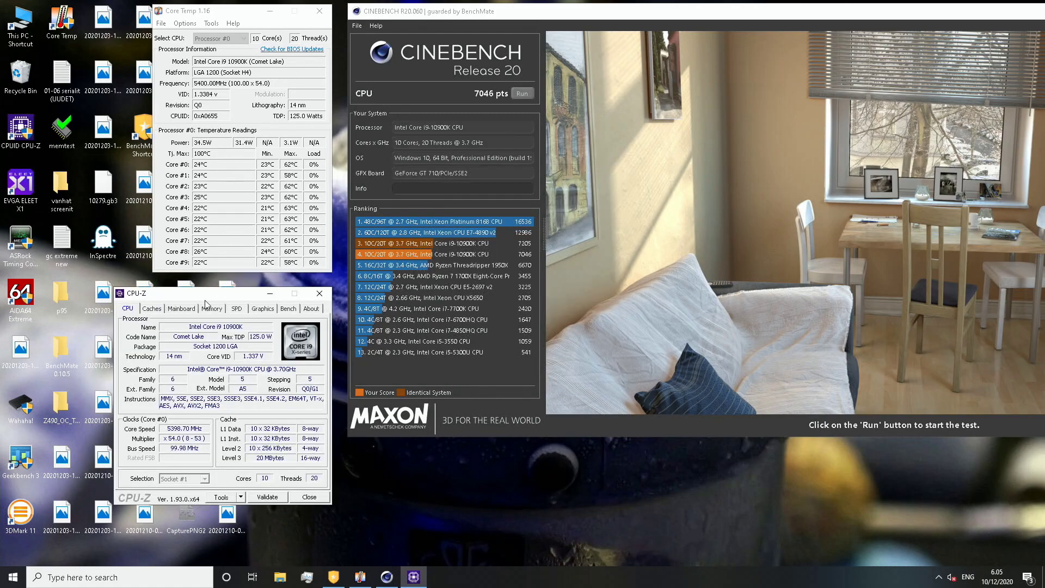
pyautogui.click(180, 430)
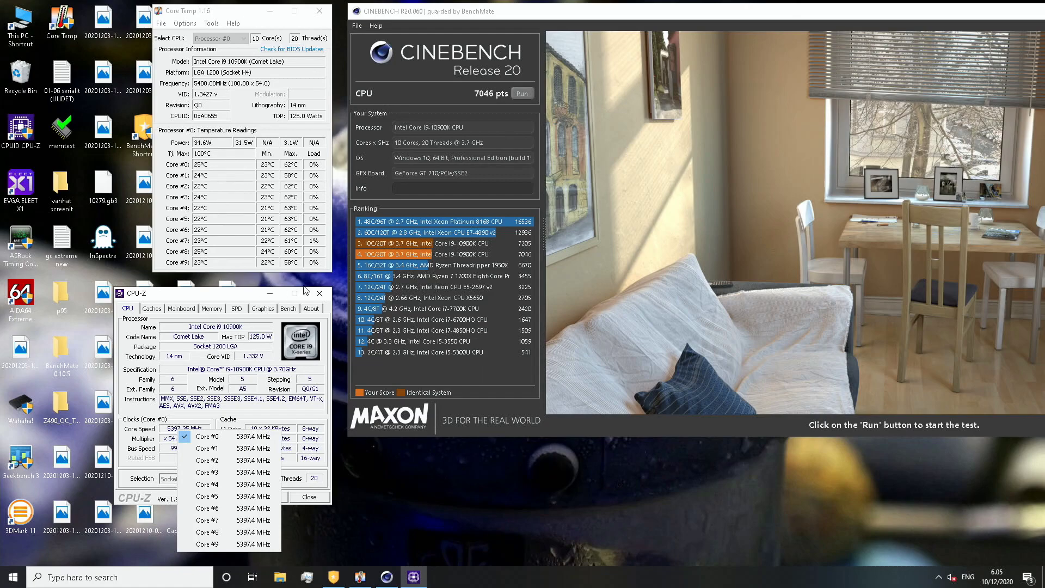
pyautogui.moveTo(236, 293); pyautogui.dragTo(149, 281)
pyautogui.moveTo(236, 11); pyautogui.dragTo(173, 7)
pyautogui.moveTo(157, 283); pyautogui.dragTo(252, 280)
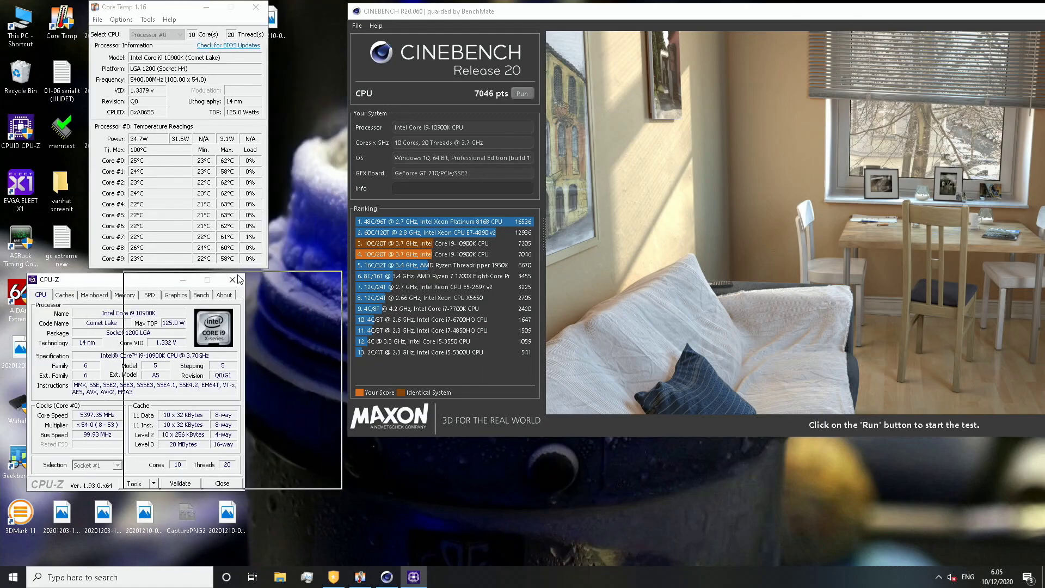
# Open a second CPU-Z on the Memory tab below Cinebench and dismiss the firewall notice.
pyautogui.doubleClick(31, 142)
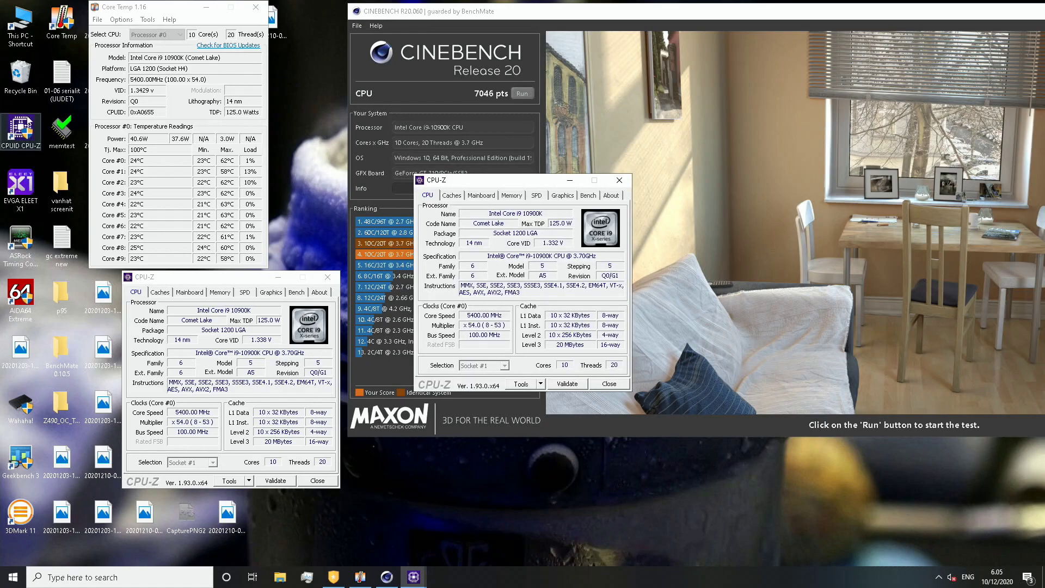
pyautogui.click(519, 194)
pyautogui.moveTo(526, 180); pyautogui.dragTo(463, 352)
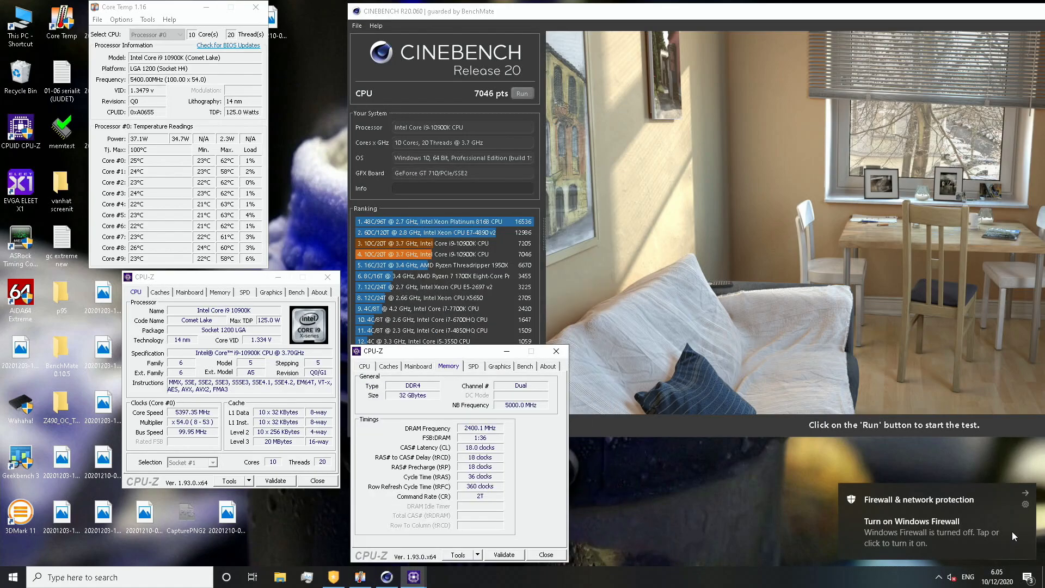
pyautogui.click(1029, 494)
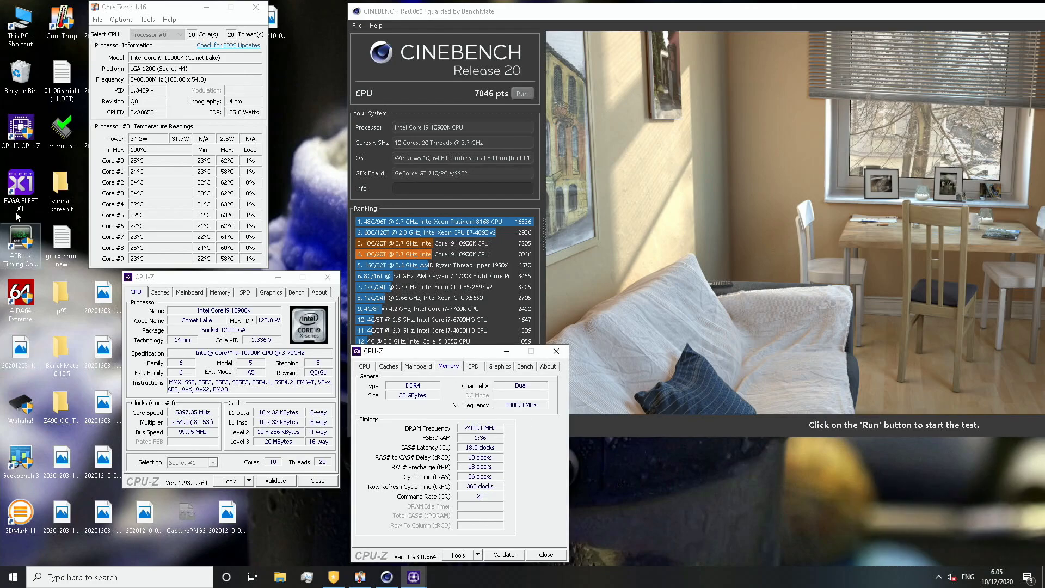
# Show Z490 board details in a third CPU-Z at lower right, then close it.
pyautogui.doubleClick(7, 125)
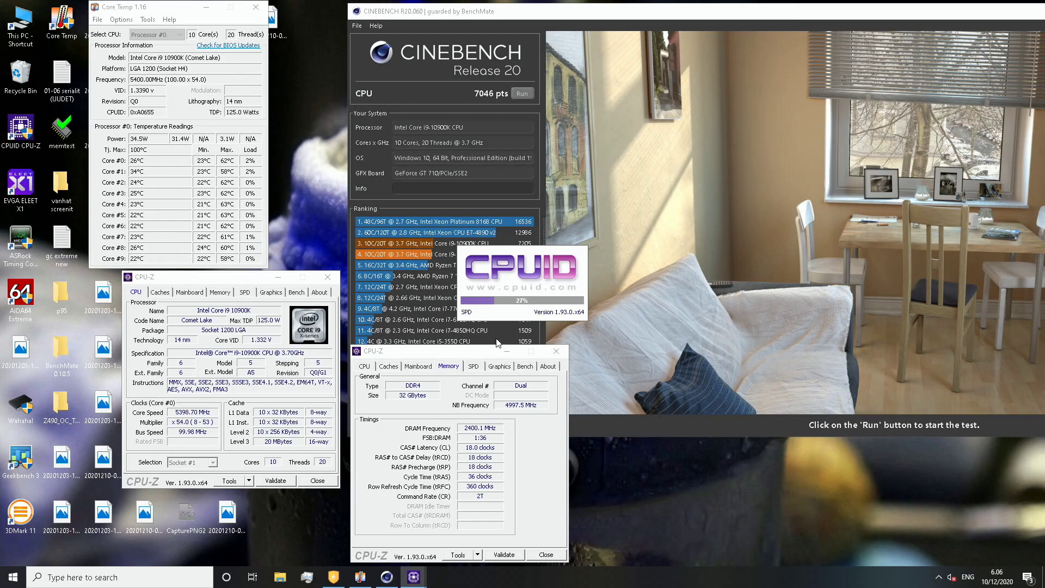
pyautogui.click(481, 196)
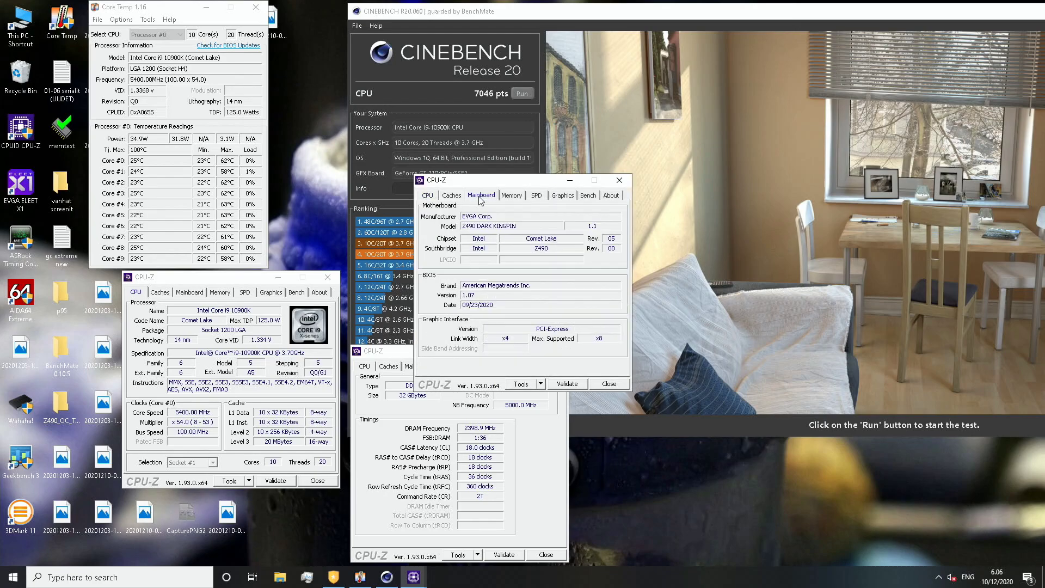
pyautogui.moveTo(505, 186); pyautogui.dragTo(662, 356)
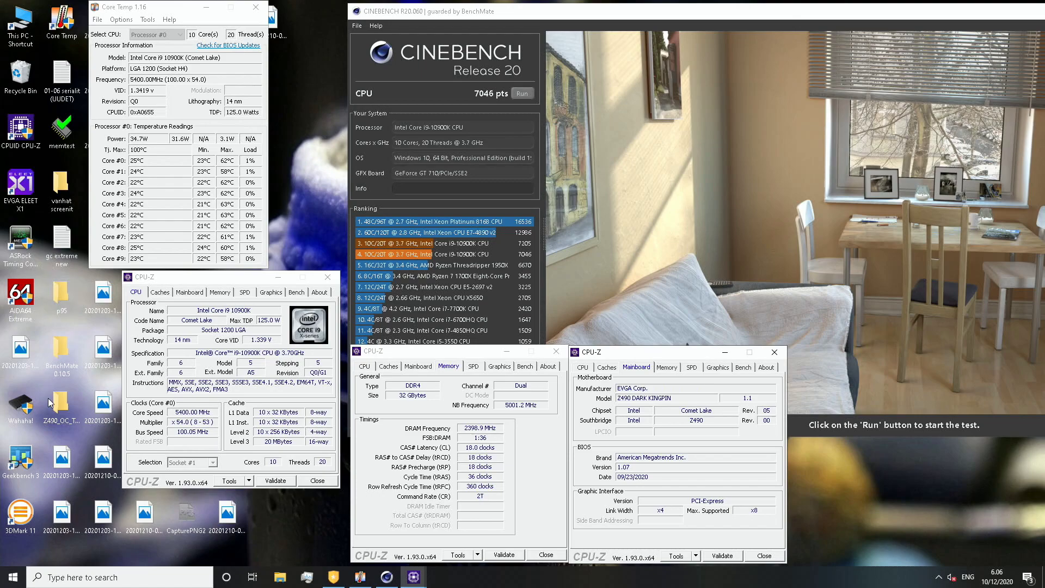
pyautogui.click(185, 518)
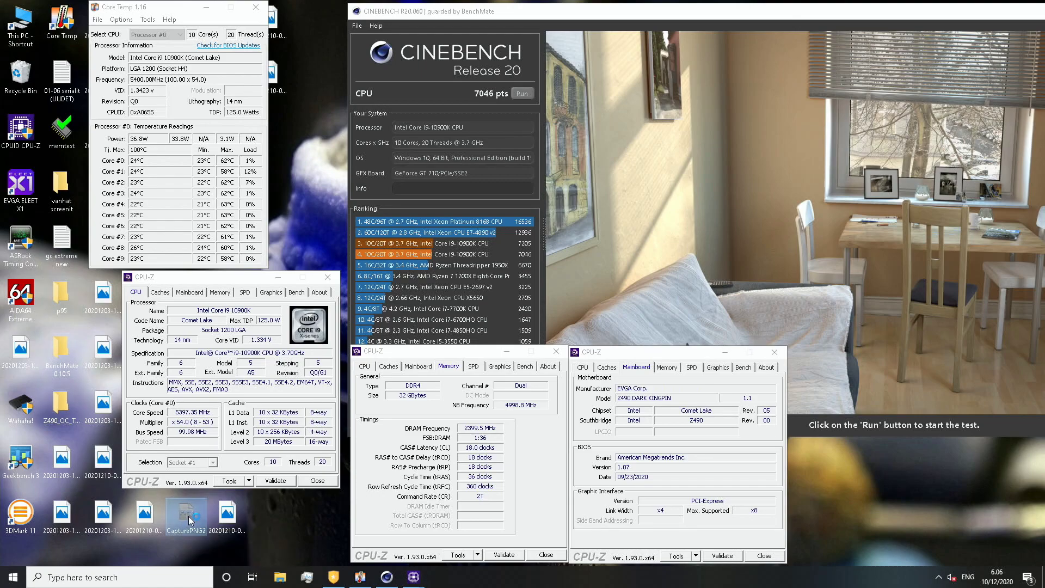
pyautogui.click(780, 353)
# Close the memory CPU-Z window and Cinebench R20.
pyautogui.click(556, 351)
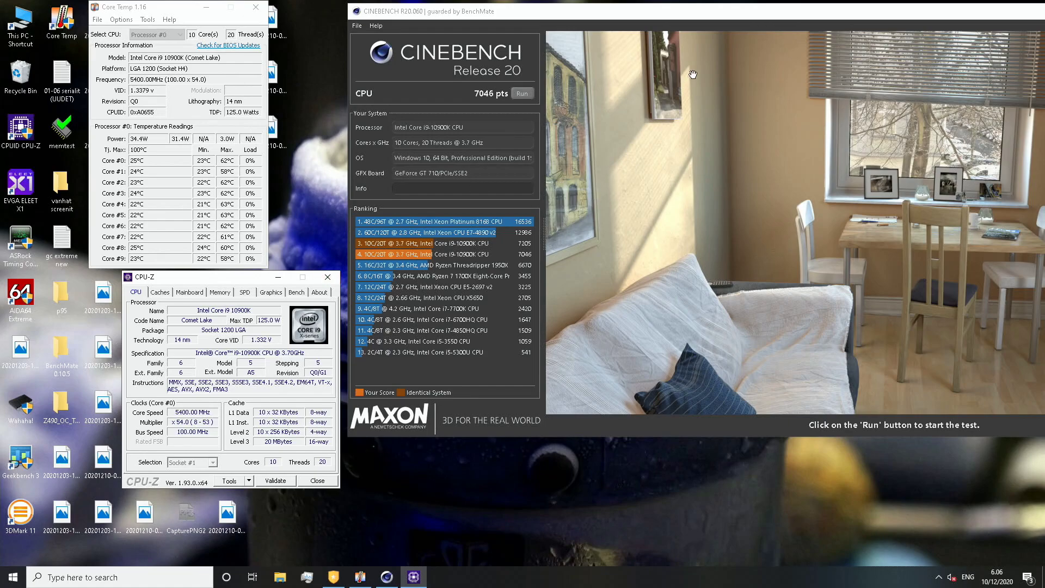
pyautogui.moveTo(727, 10); pyautogui.dragTo(386, 61)
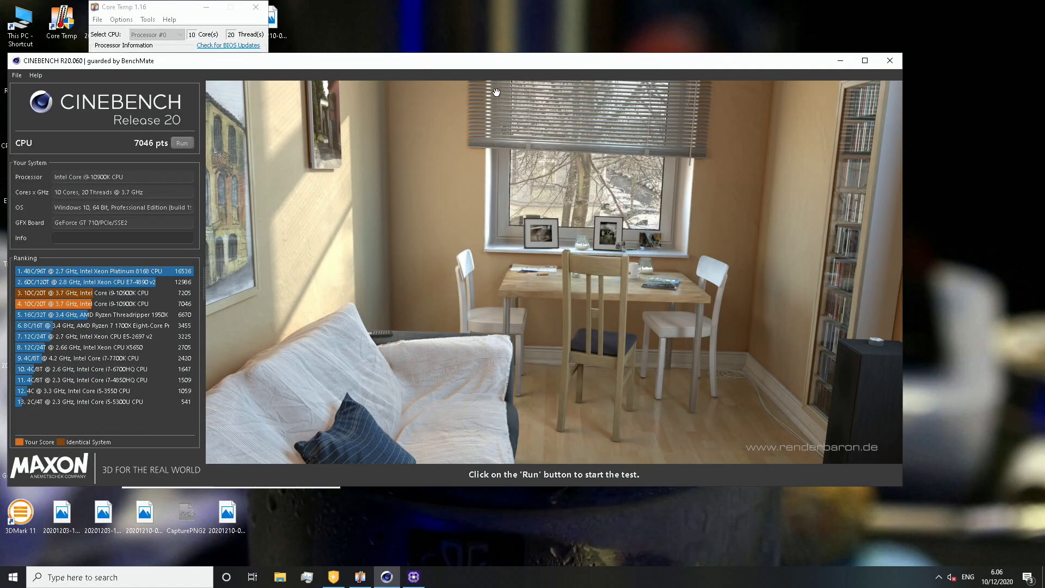
pyautogui.click(890, 61)
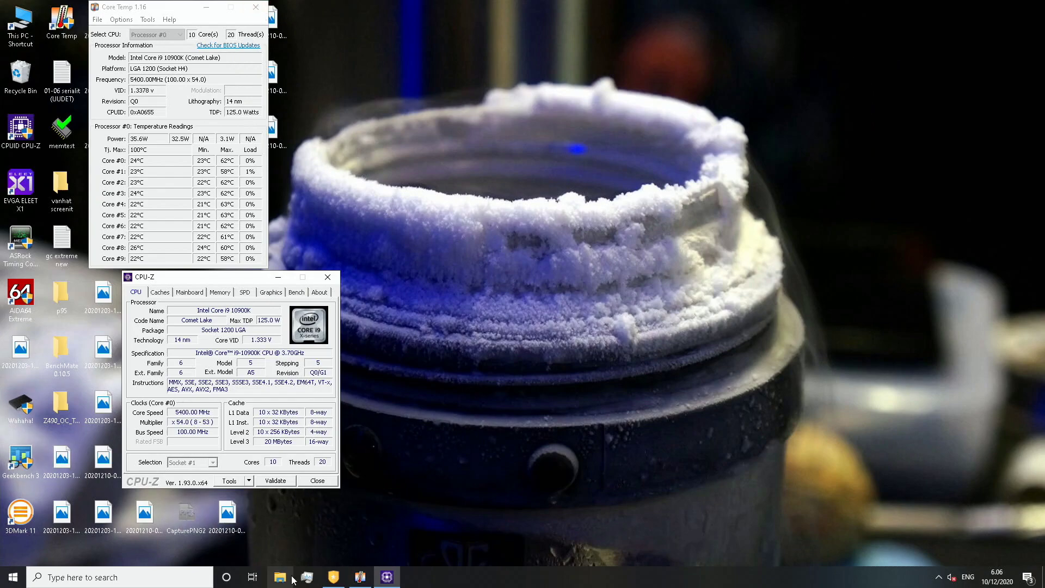
# Relaunch Cinebench R15 through BenchMate and start EVGA ELEET X1.
pyautogui.click(333, 577)
pyautogui.doubleClick(522, 181)
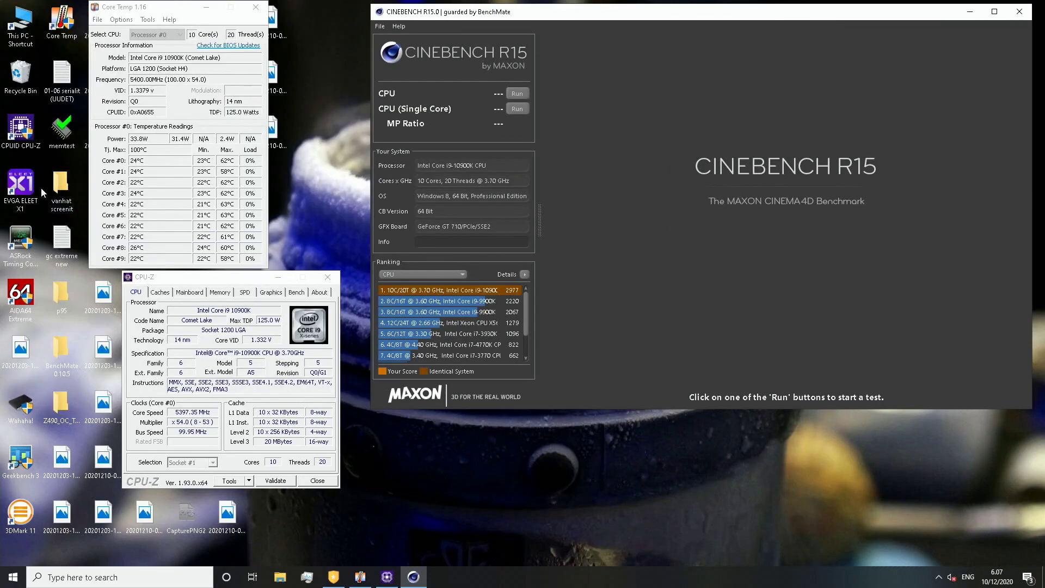
pyautogui.click(34, 191)
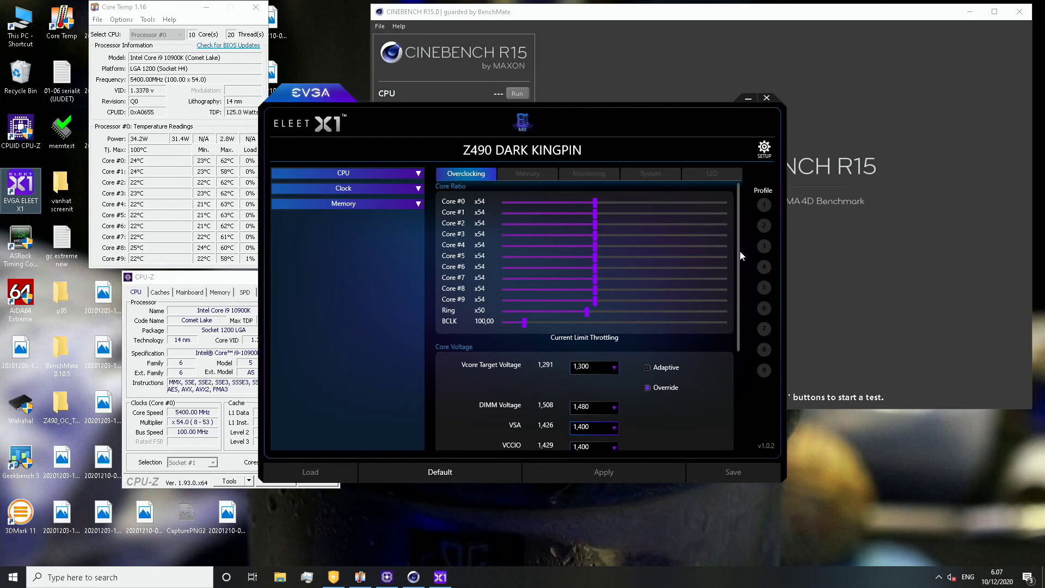
# Raise all core ratios from x54 to x55 with a 1,370 Vcore target and apply.
pyautogui.moveTo(739, 251); pyautogui.dragTo(739, 272)
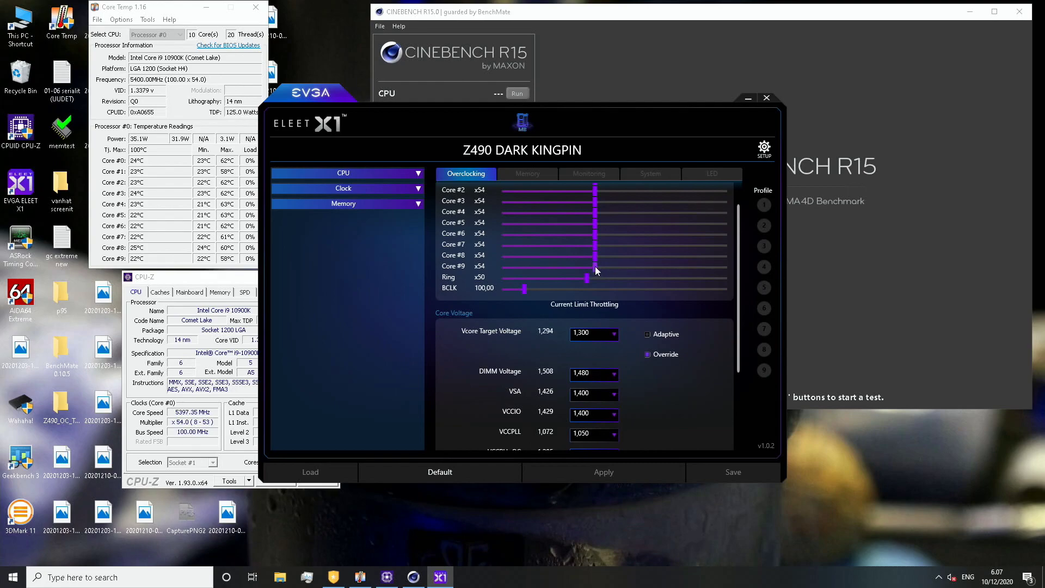
pyautogui.moveTo(596, 267); pyautogui.dragTo(597, 267)
pyautogui.click(615, 334)
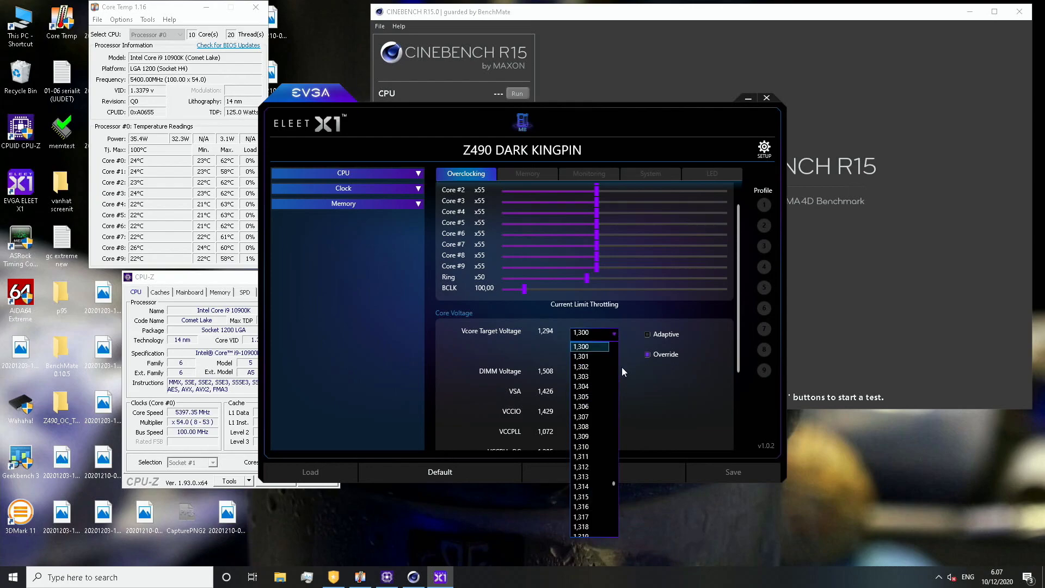
pyautogui.scroll(-9, 603, 402)
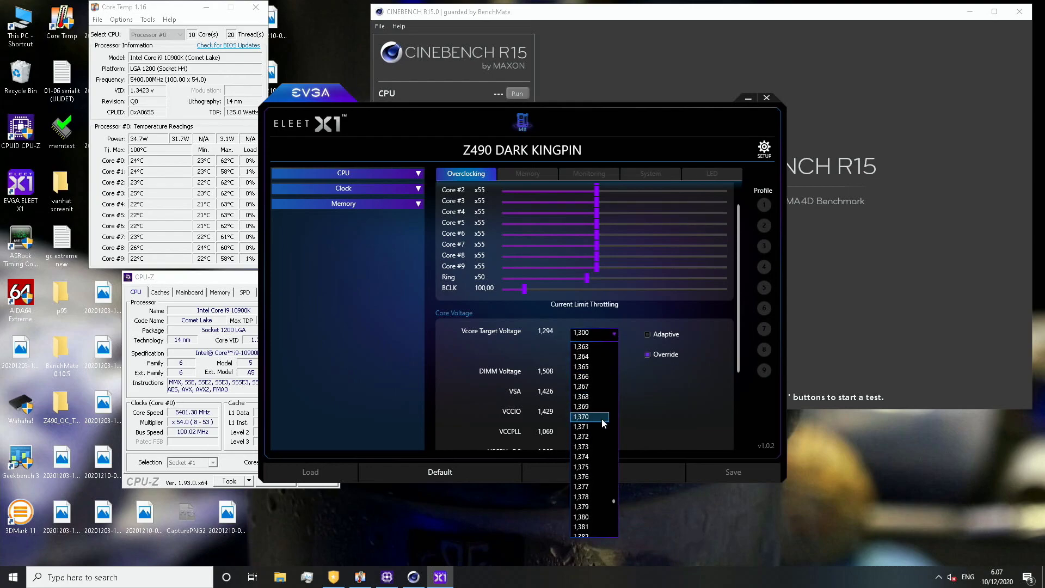
pyautogui.click(597, 444)
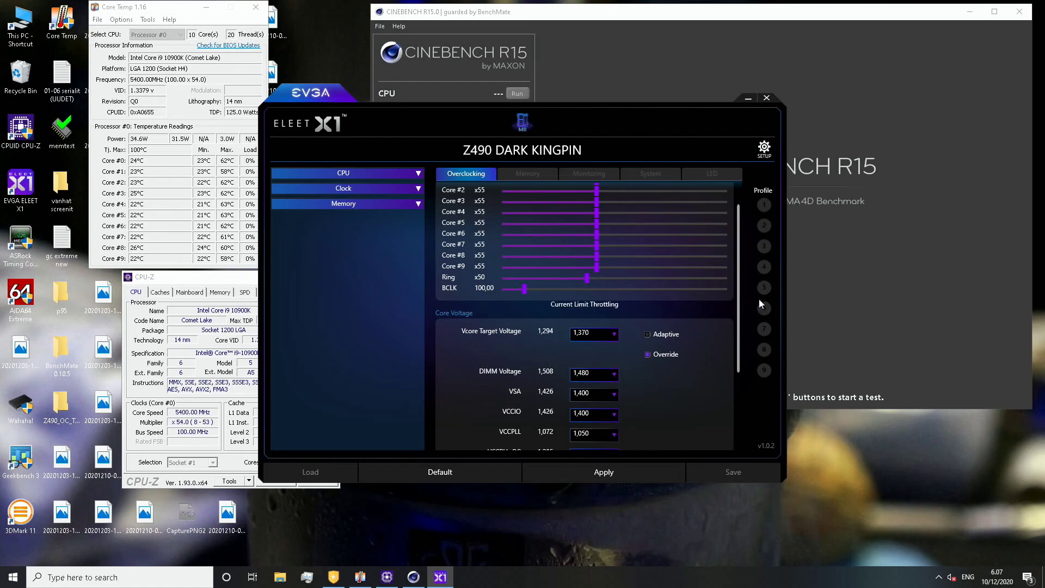
pyautogui.moveTo(739, 295); pyautogui.dragTo(739, 383)
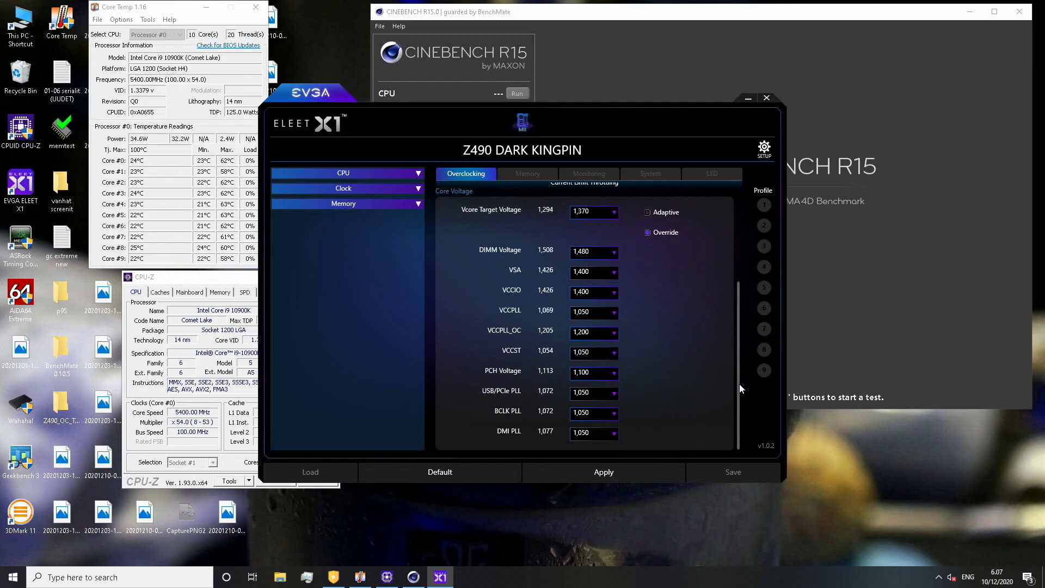
pyautogui.moveTo(739, 384); pyautogui.dragTo(741, 247)
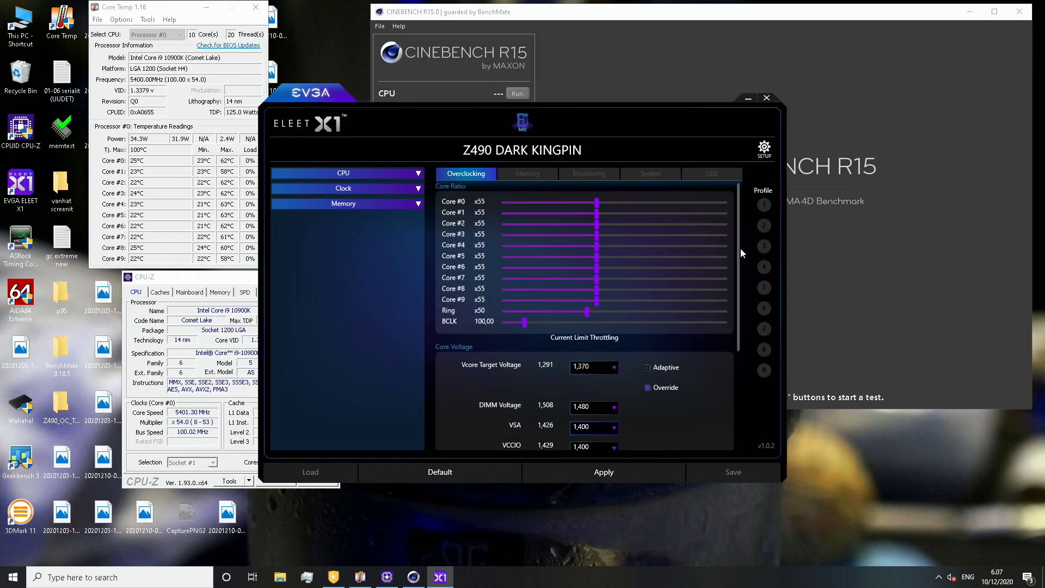
pyautogui.click(563, 472)
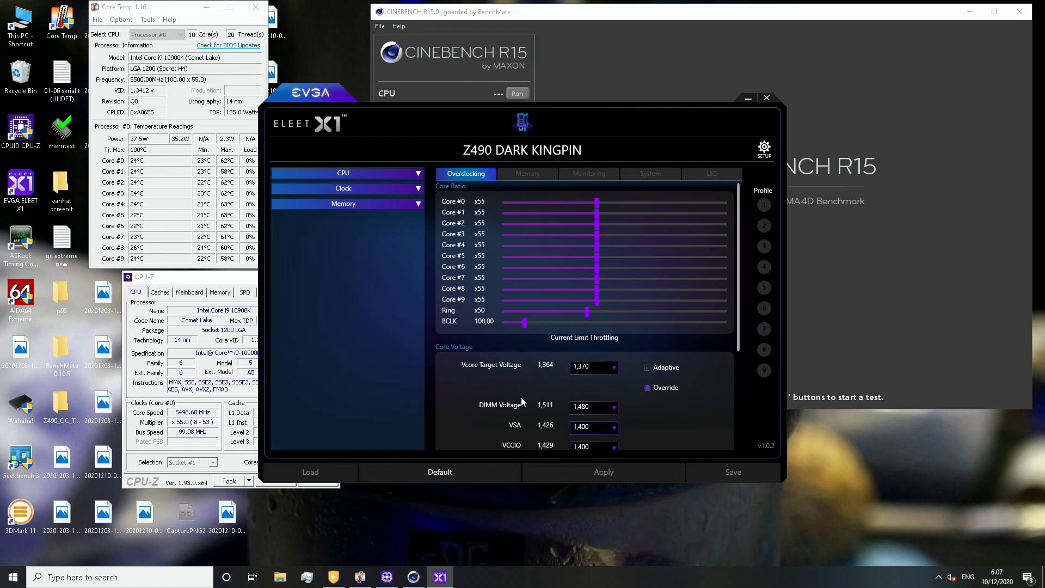
# Close ELEET X1 and CPU-Z, score 3032 cb in R15 multi-core, then reopen ELEET X1.
pyautogui.click(767, 99)
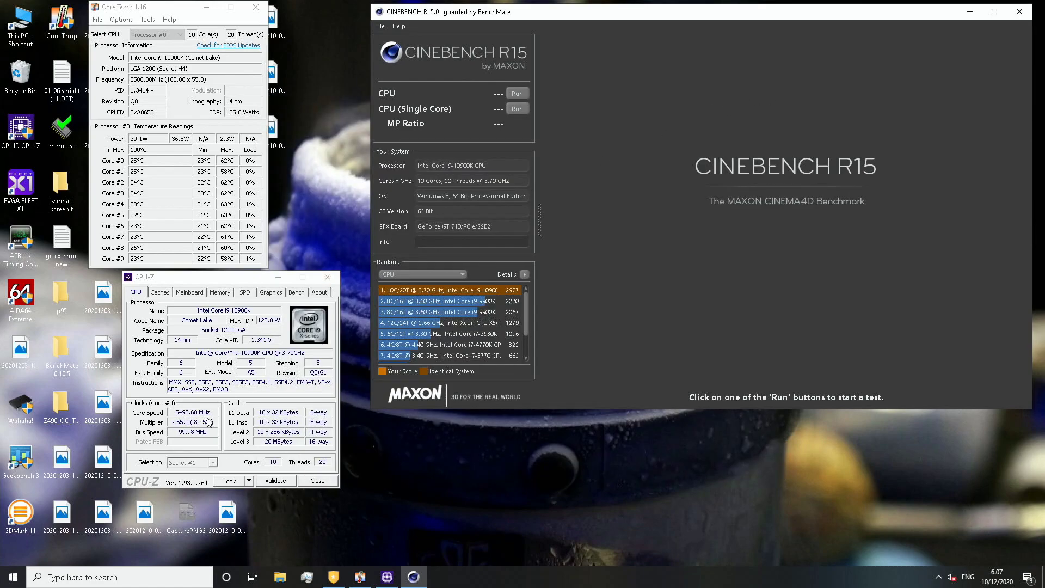
pyautogui.click(325, 482)
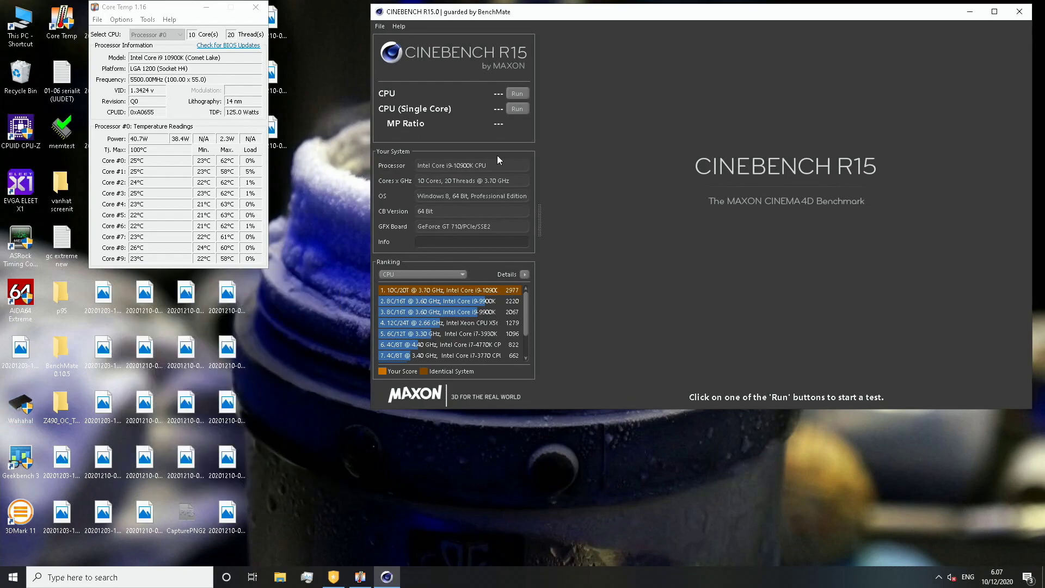
pyautogui.moveTo(146, 11); pyautogui.dragTo(236, 15)
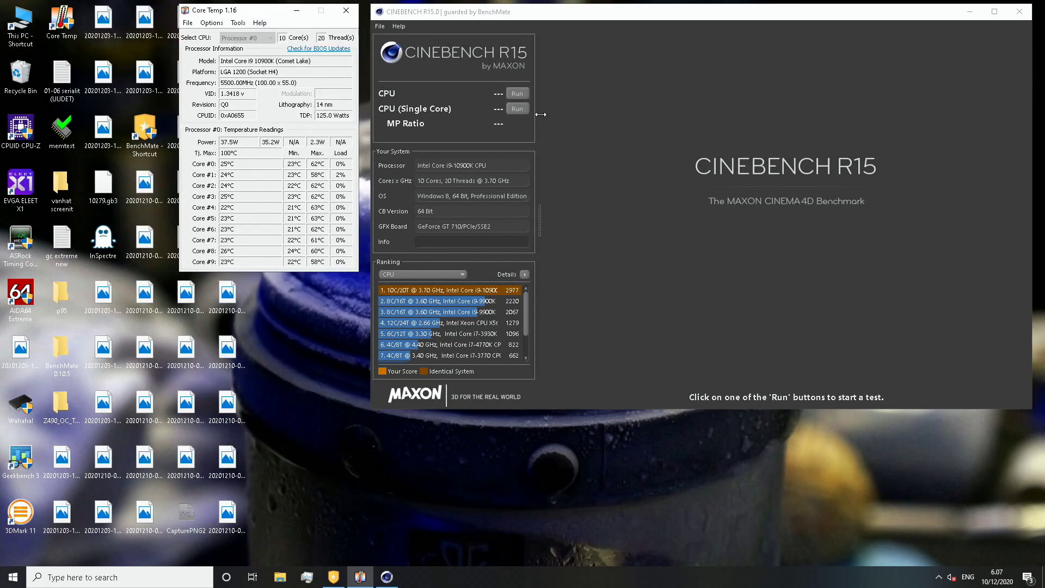
pyautogui.click(517, 93)
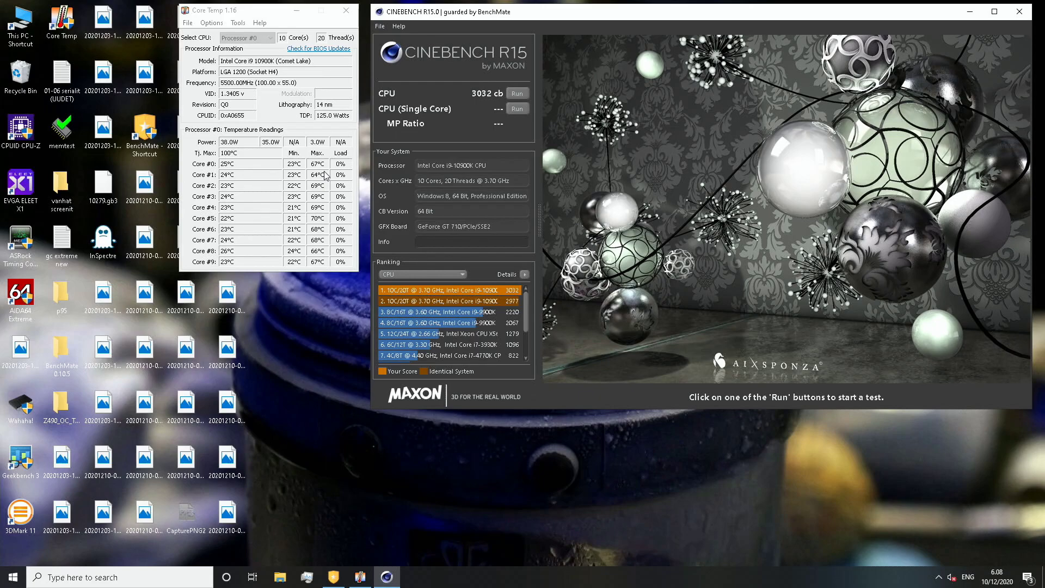
pyautogui.click(22, 195)
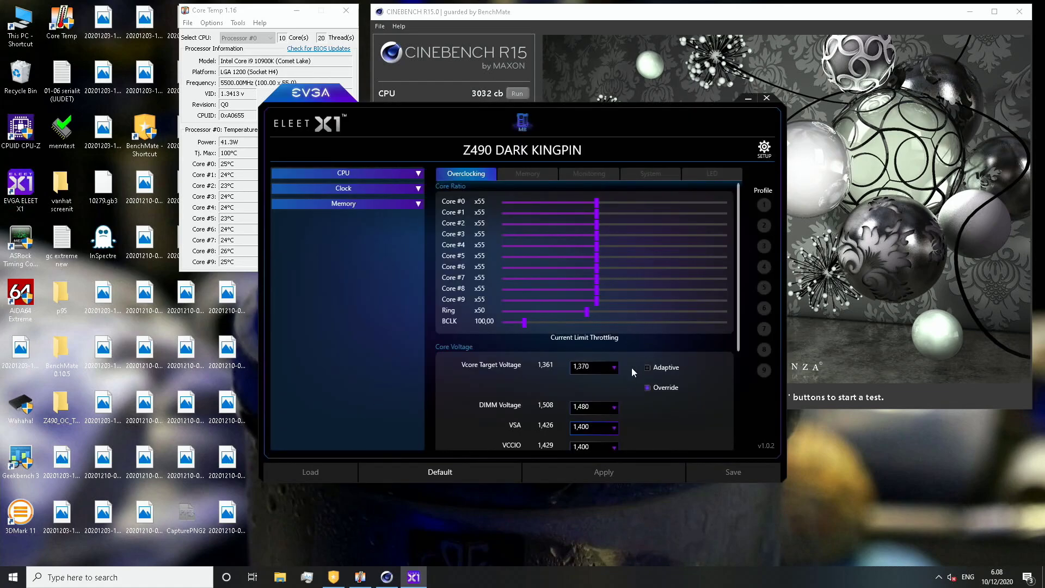
# Drop the Vcore target voltage to 1,365 and apply it.
pyautogui.click(591, 367)
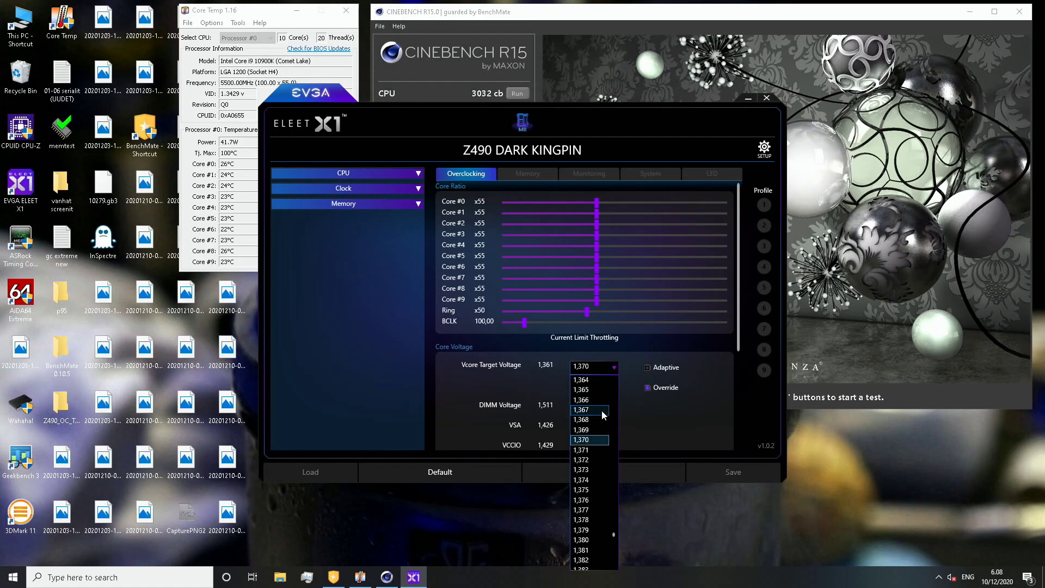
pyautogui.click(588, 389)
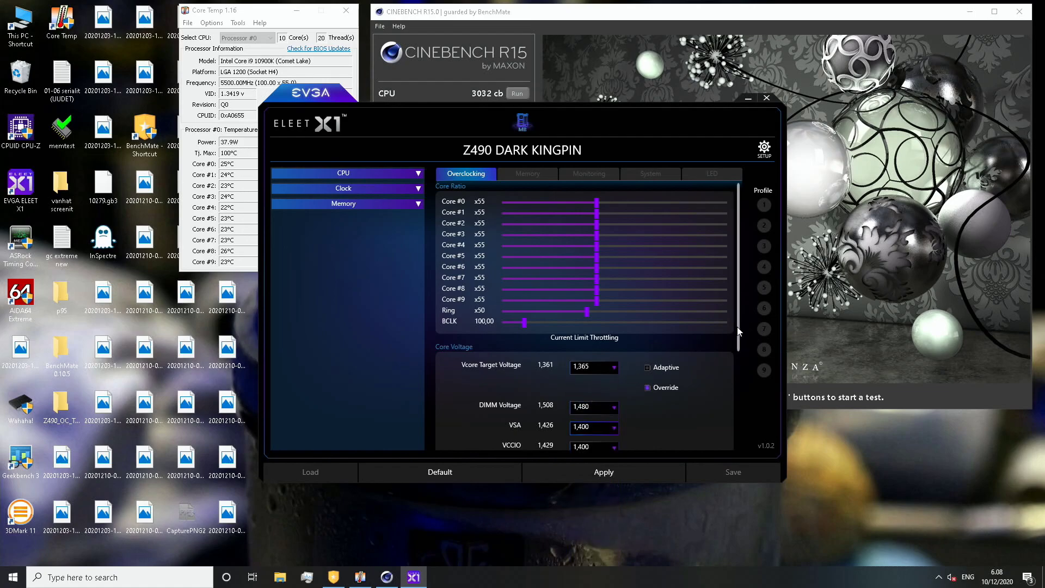
pyautogui.moveTo(739, 326); pyautogui.dragTo(745, 436)
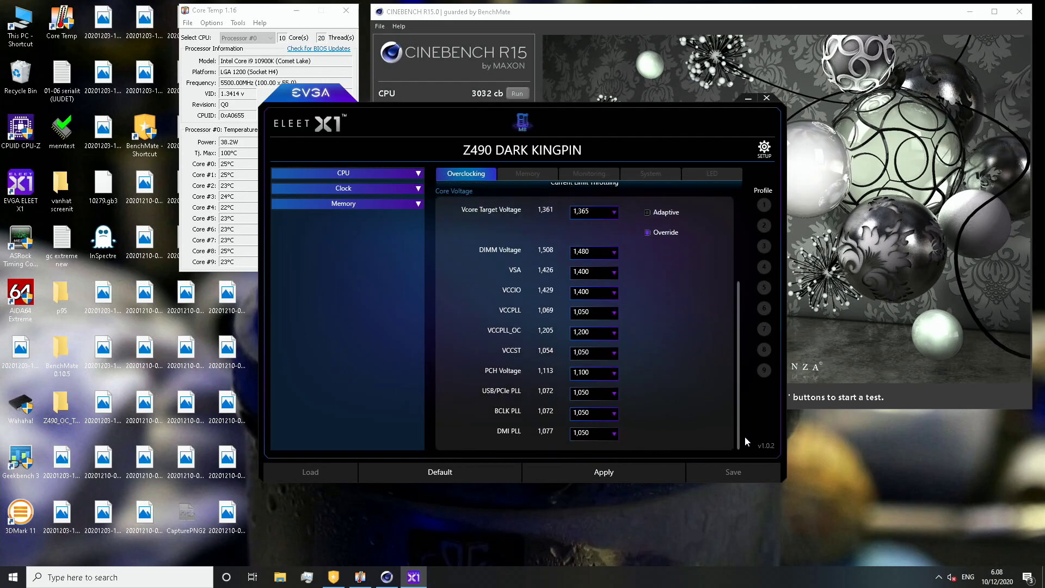
pyautogui.click(592, 475)
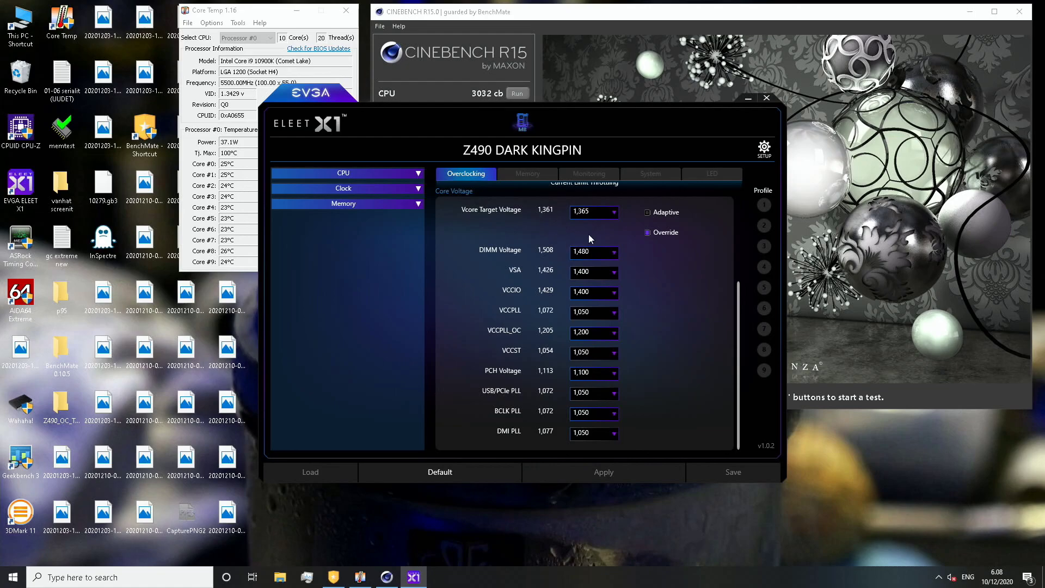
# Close ELEET X1, rerun the R15 multi-core test for 2947 cb, and open Task Manager.
pyautogui.click(766, 99)
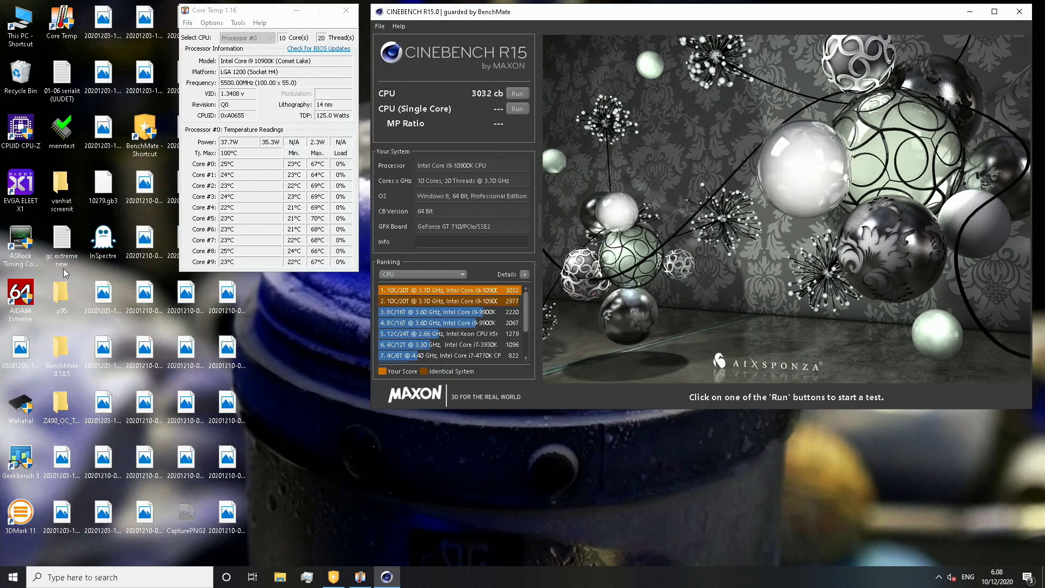
pyautogui.click(21, 406)
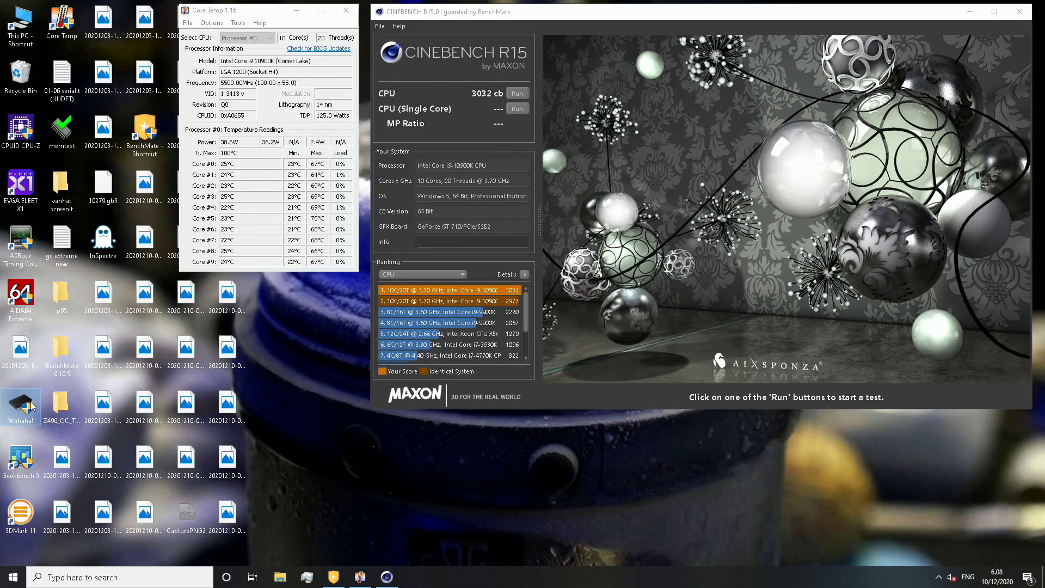
pyautogui.click(525, 94)
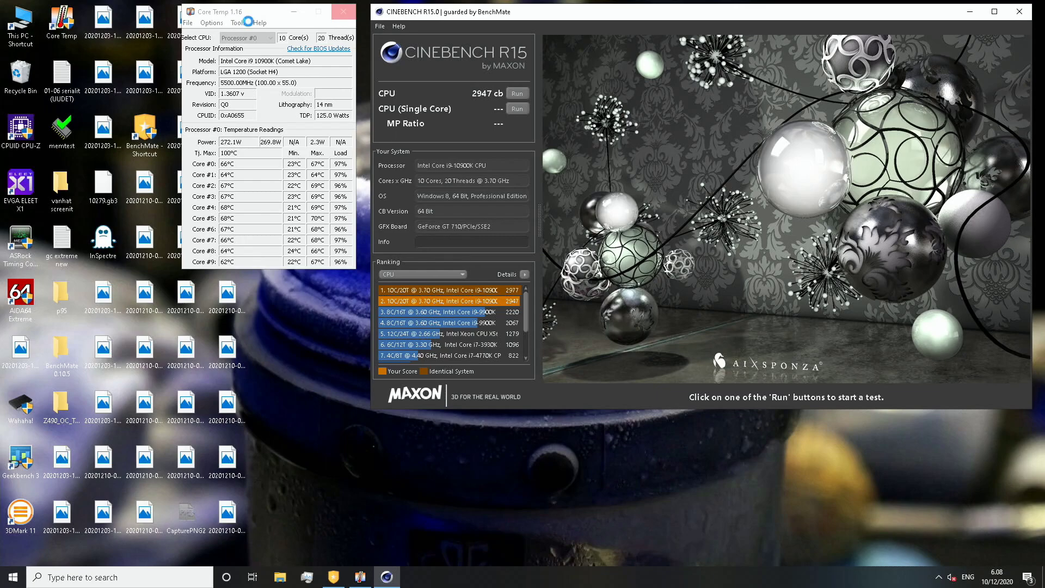
pyautogui.rightClick(549, 577)
pyautogui.click(597, 533)
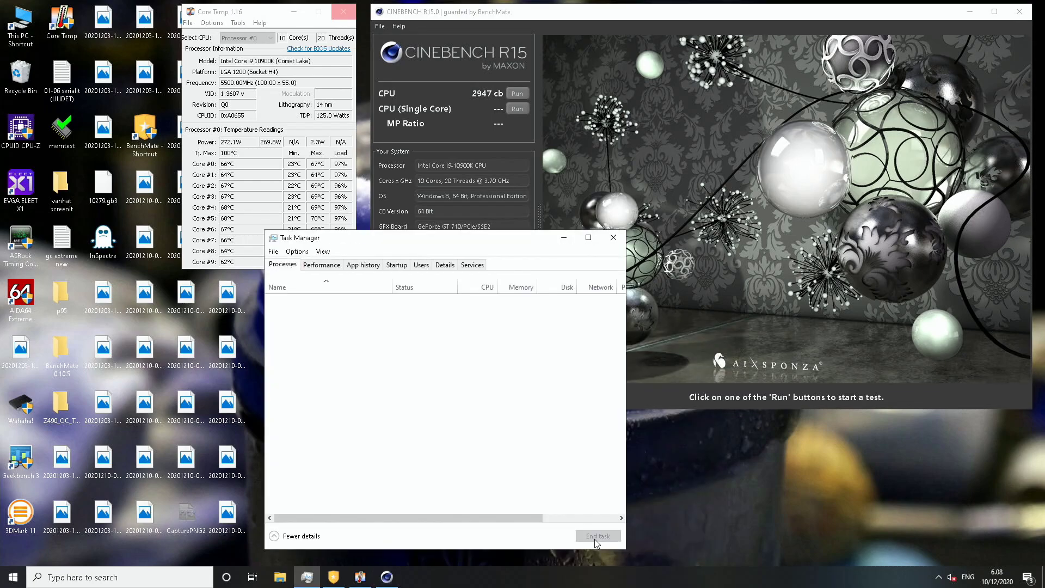
# Use Task Manager's Details view to shut Cinebench, then close ELEET X1 to reveal BenchMate.
pyautogui.click(443, 265)
pyautogui.click(613, 237)
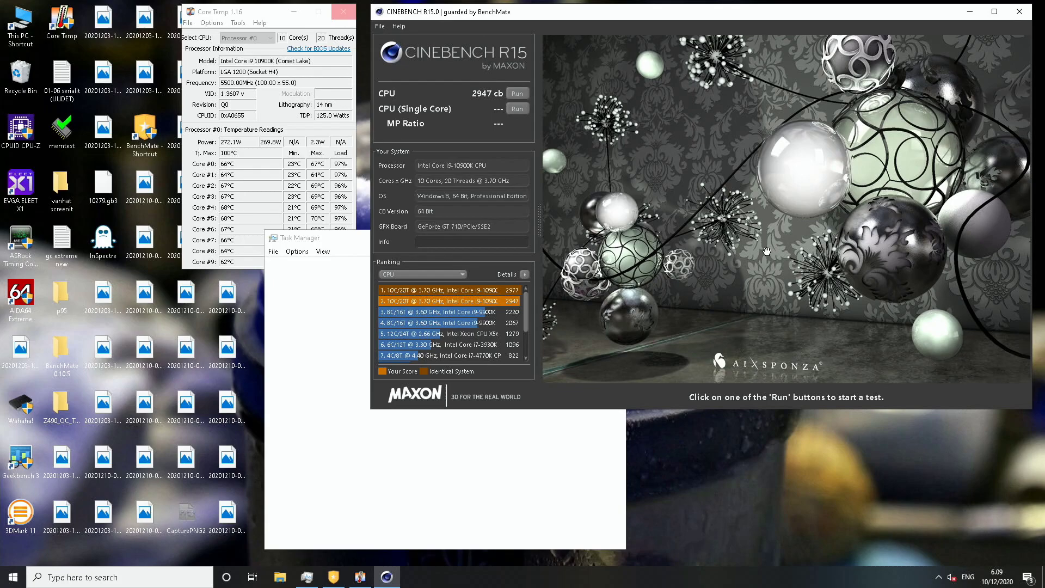
pyautogui.rightClick(666, 577)
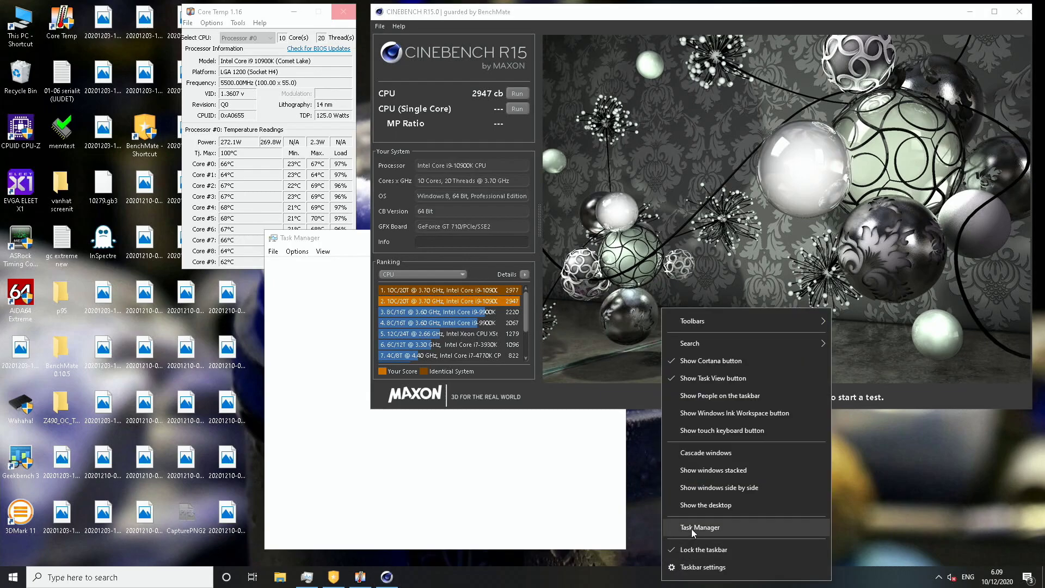
pyautogui.click(691, 530)
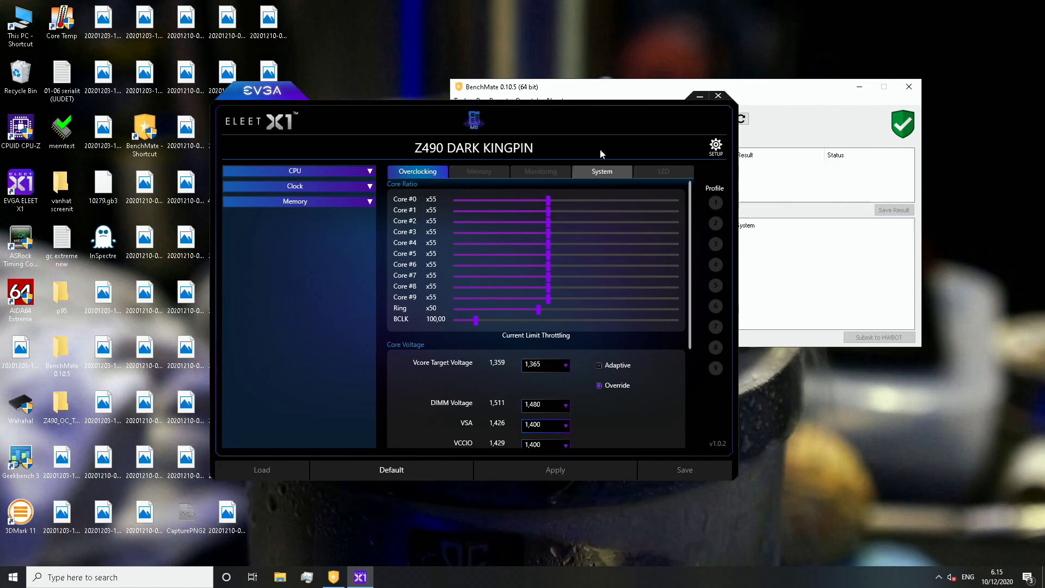
pyautogui.click(718, 96)
# Launch Cinebench 15.0.3.8 through BenchMate and position its window on the right.
pyautogui.click(528, 175)
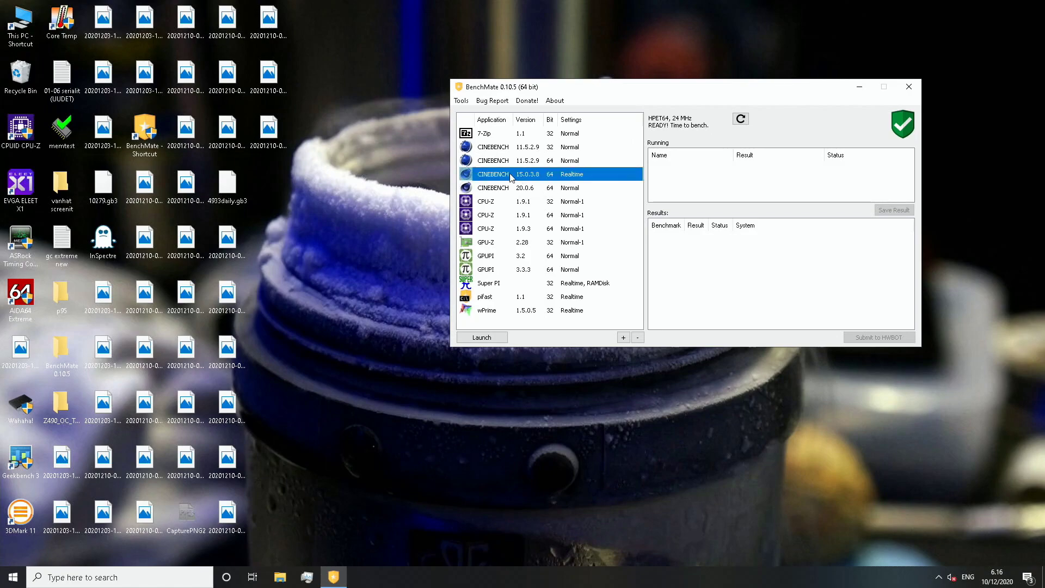
pyautogui.doubleClick(555, 174)
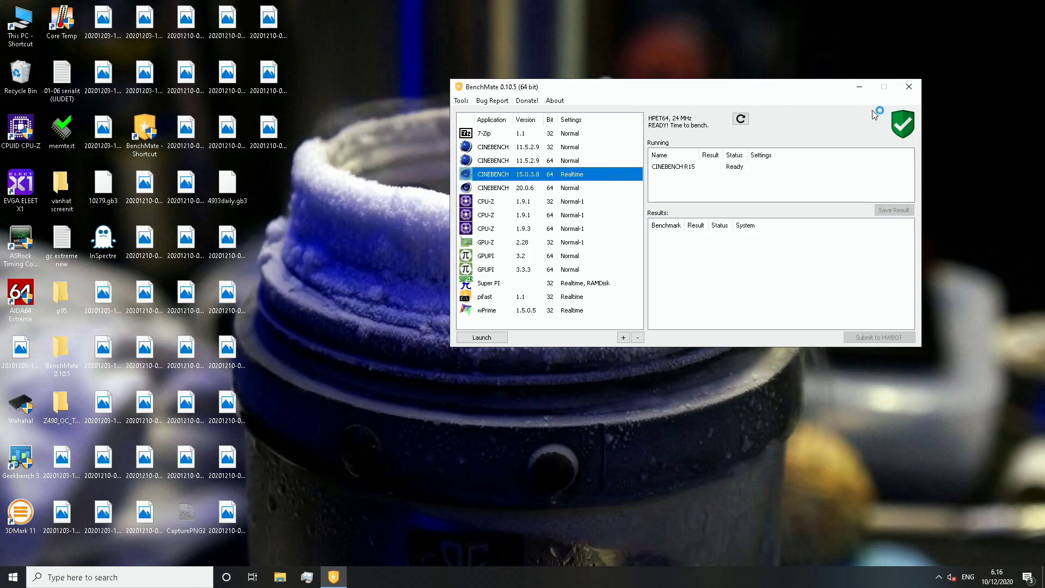
pyautogui.click(859, 86)
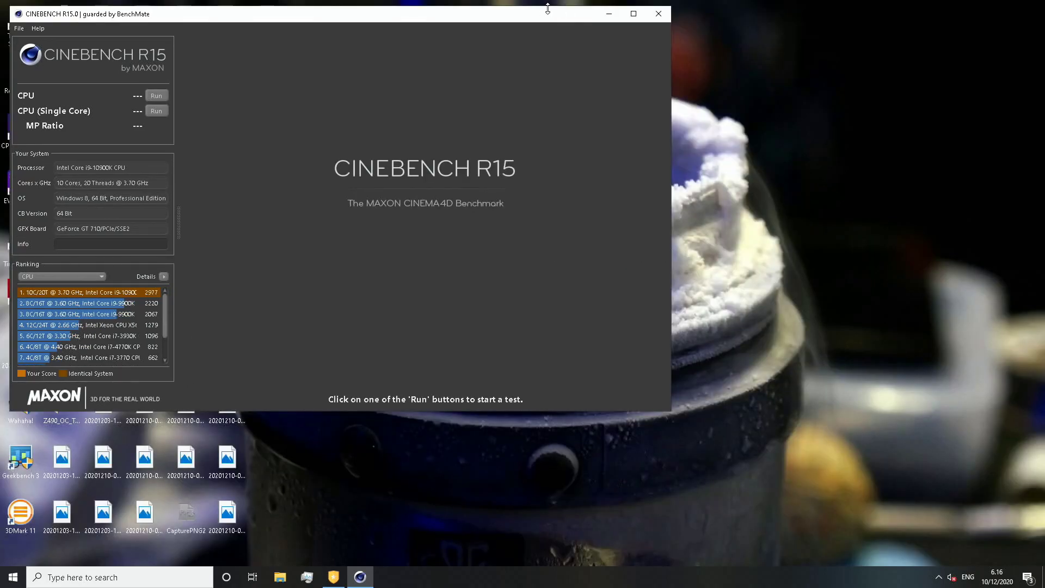
pyautogui.moveTo(541, 18); pyautogui.dragTo(900, 15)
pyautogui.click(21, 406)
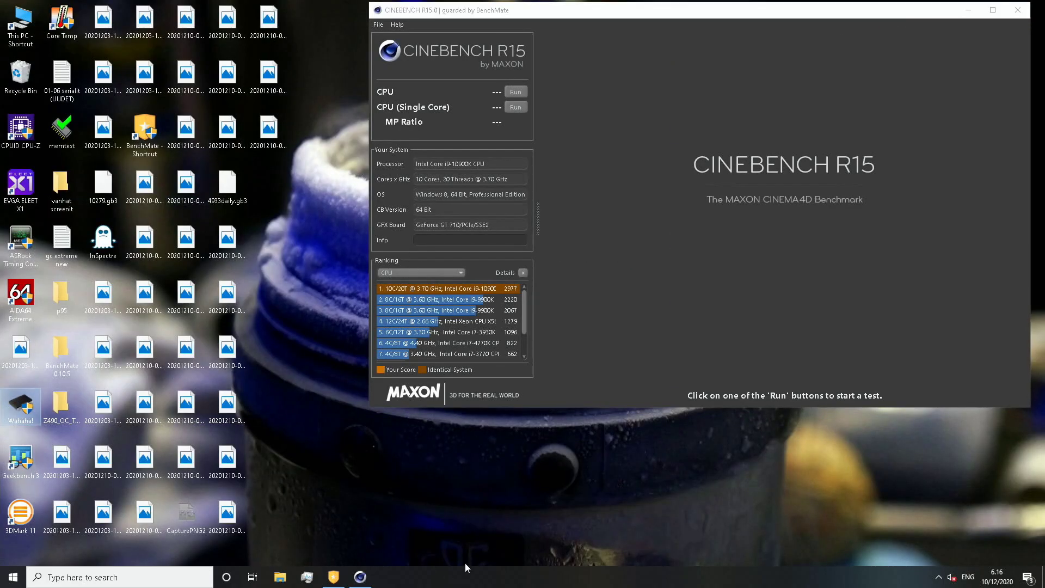
pyautogui.moveTo(575, 8); pyautogui.dragTo(544, 7)
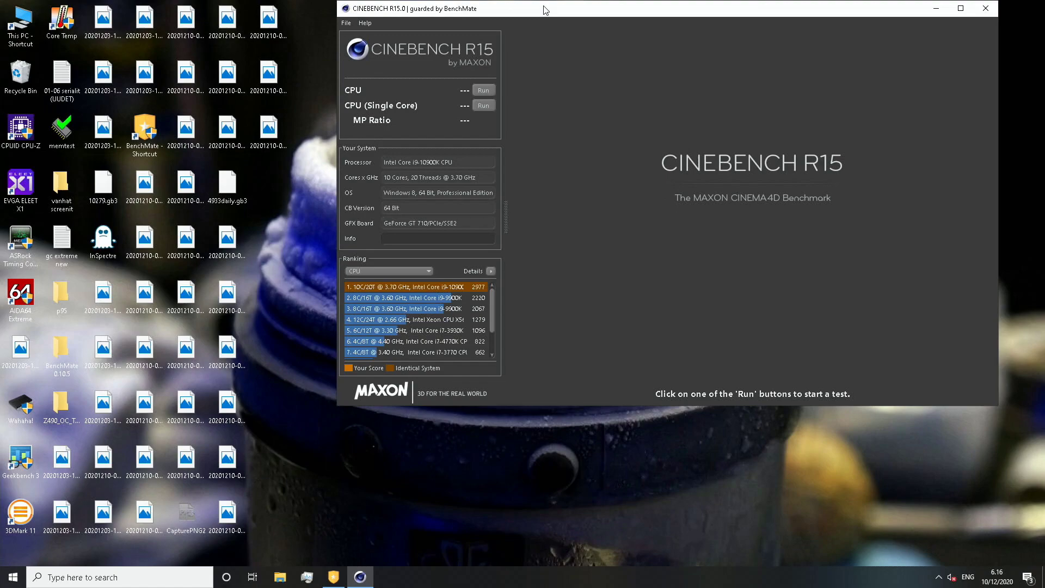
# Run the R15 multi-core CPU test to a 3055 cb score.
pyautogui.click(483, 90)
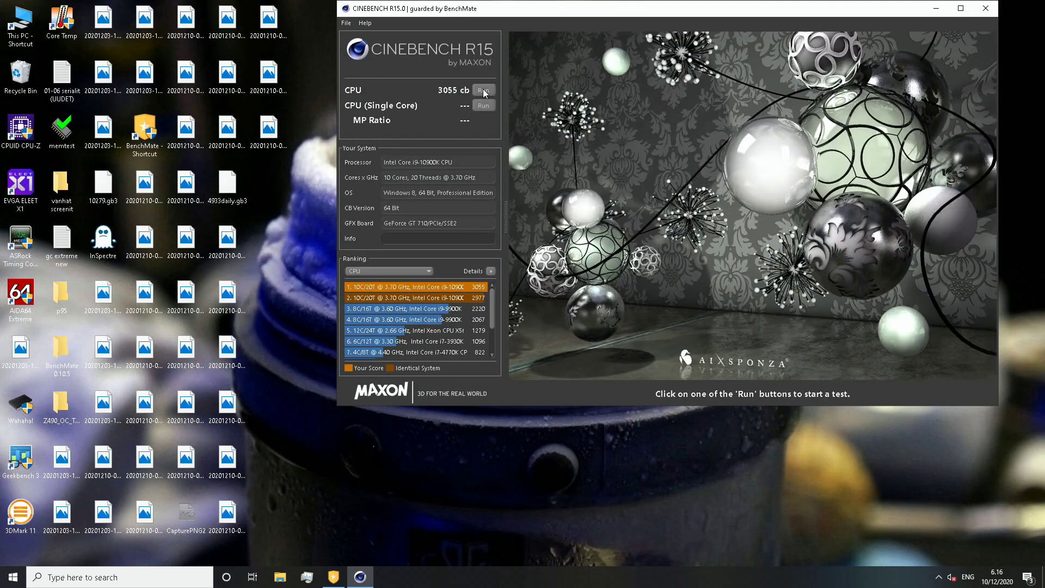
pyautogui.moveTo(497, 8)
pyautogui.mouseDown()
pyautogui.moveTo(535, 13)
pyautogui.moveTo(516, 13)
pyautogui.mouseUp()
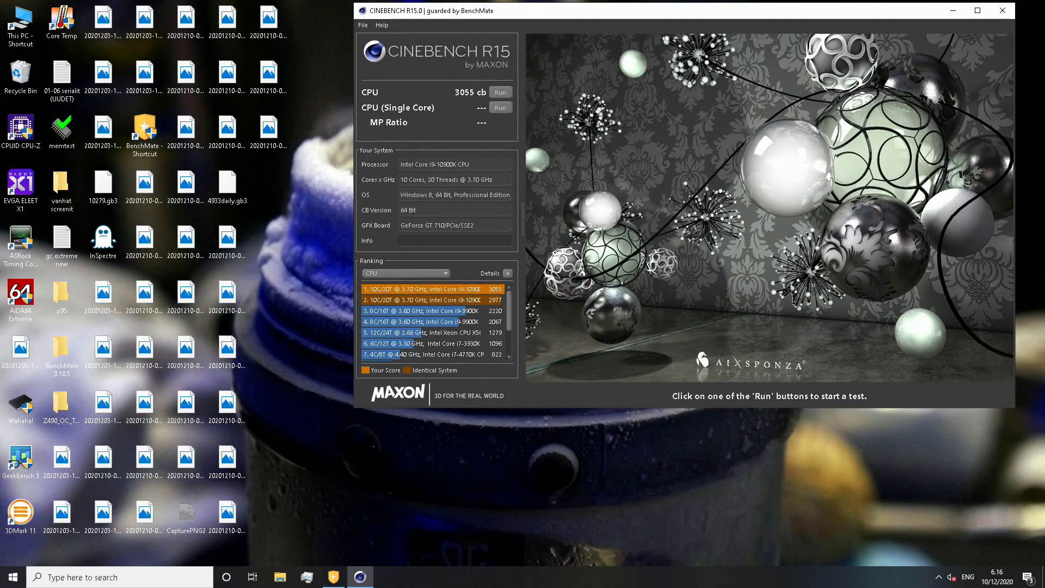
pyautogui.moveTo(840, 13); pyautogui.dragTo(860, 13)
pyautogui.click(18, 133)
# Launch CPU-Z at 5500 MHz and arrange a second window showing memory details.
pyautogui.doubleClick(18, 132)
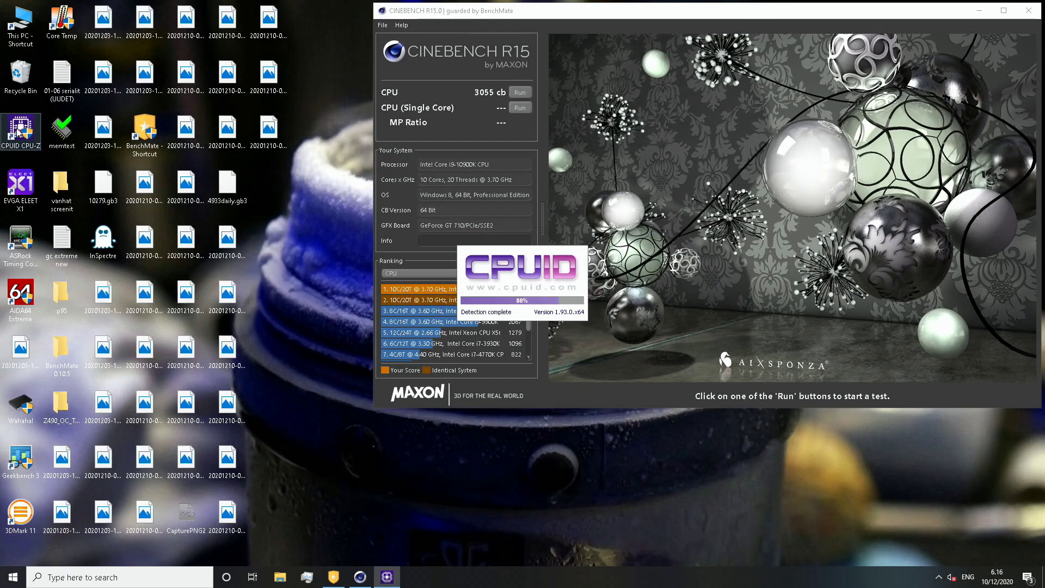
pyautogui.moveTo(499, 180); pyautogui.dragTo(238, 10)
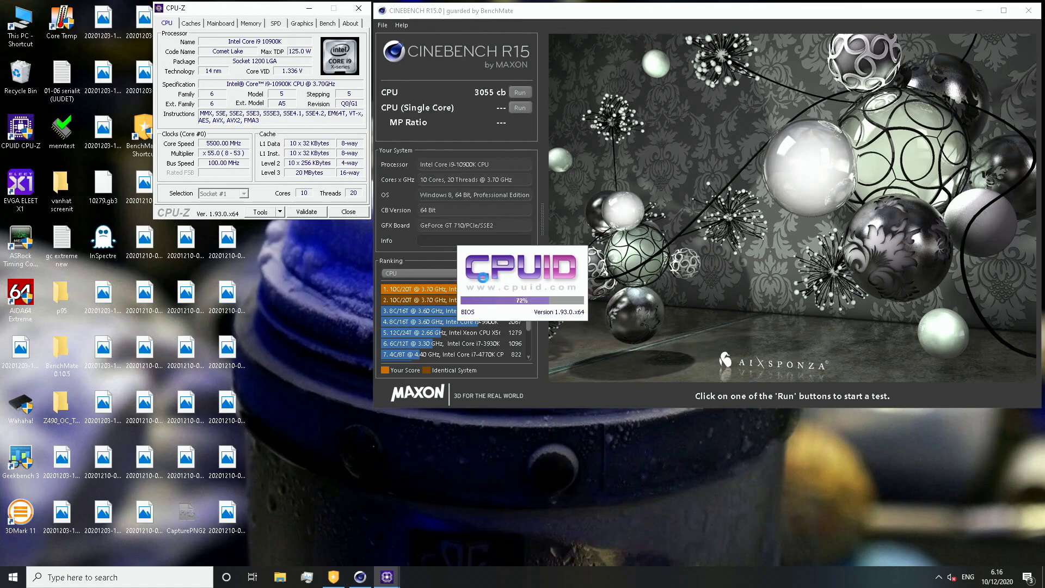
pyautogui.click(516, 194)
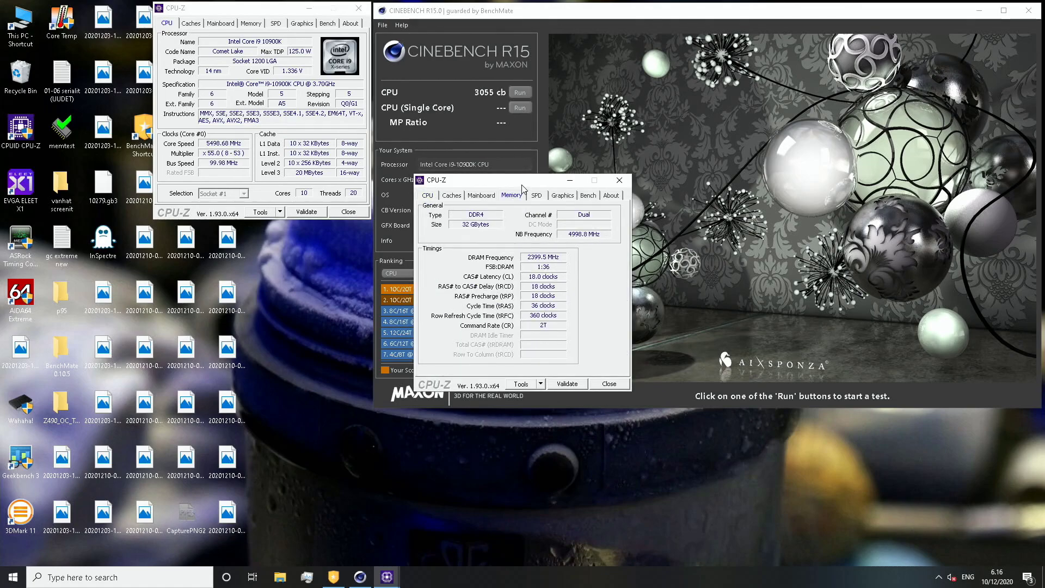
pyautogui.moveTo(522, 185); pyautogui.dragTo(260, 233)
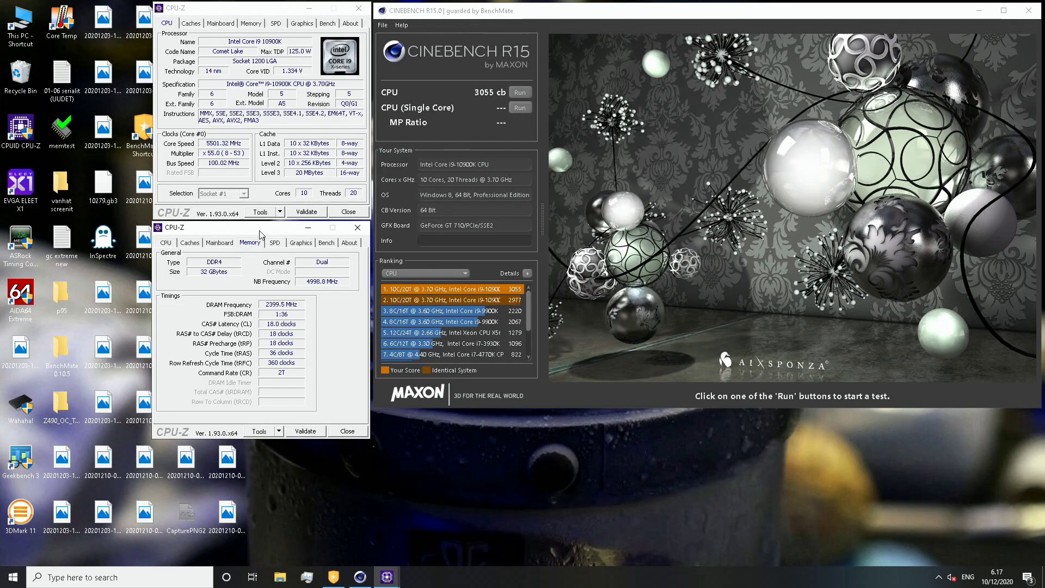
# Add a third CPU-Z window on the Mainboard tab, then launch EVGA ELEET X1.
pyautogui.doubleClick(30, 136)
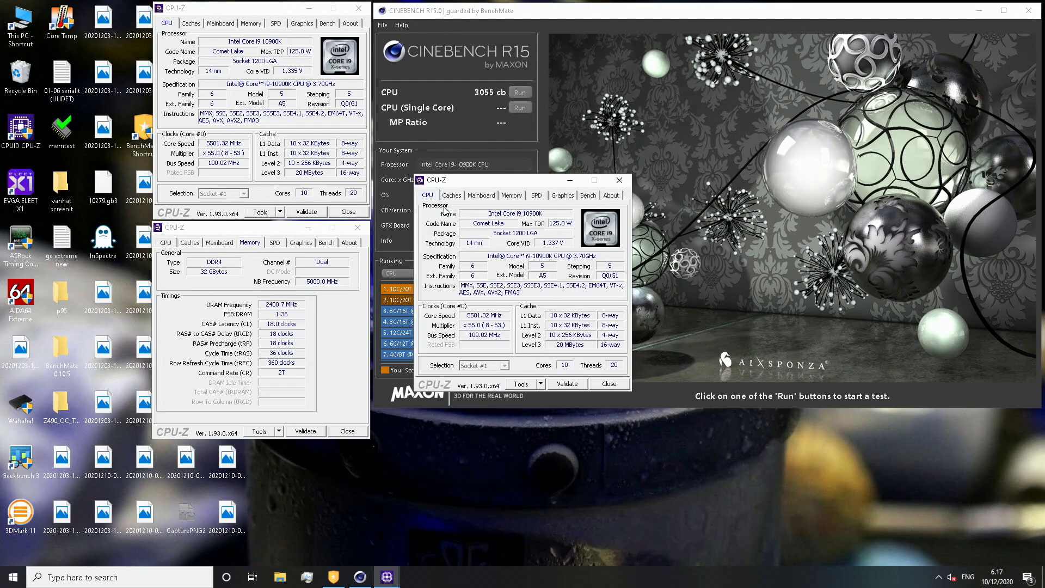
pyautogui.click(477, 195)
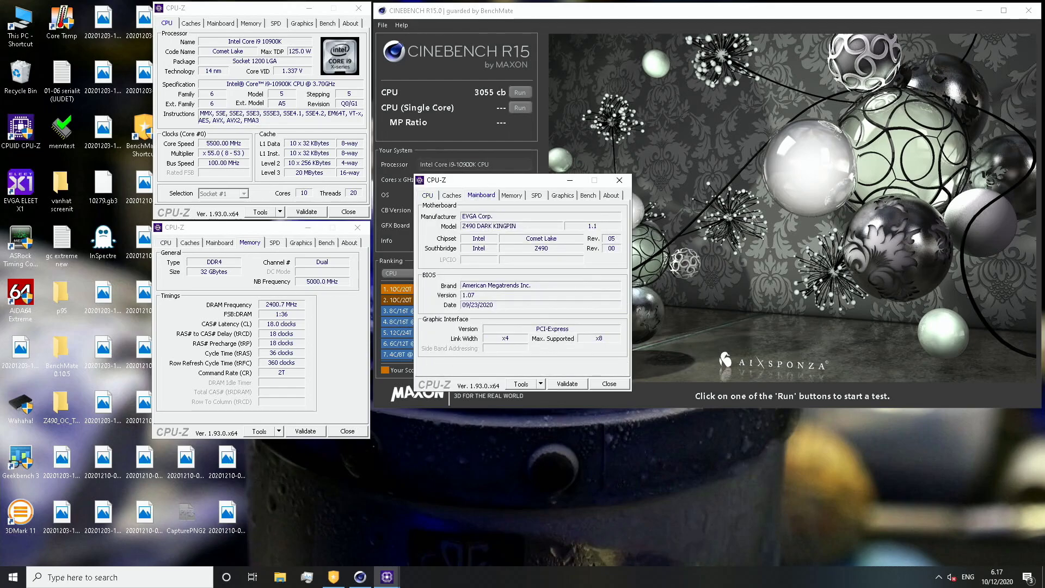
pyautogui.moveTo(493, 180); pyautogui.dragTo(451, 389)
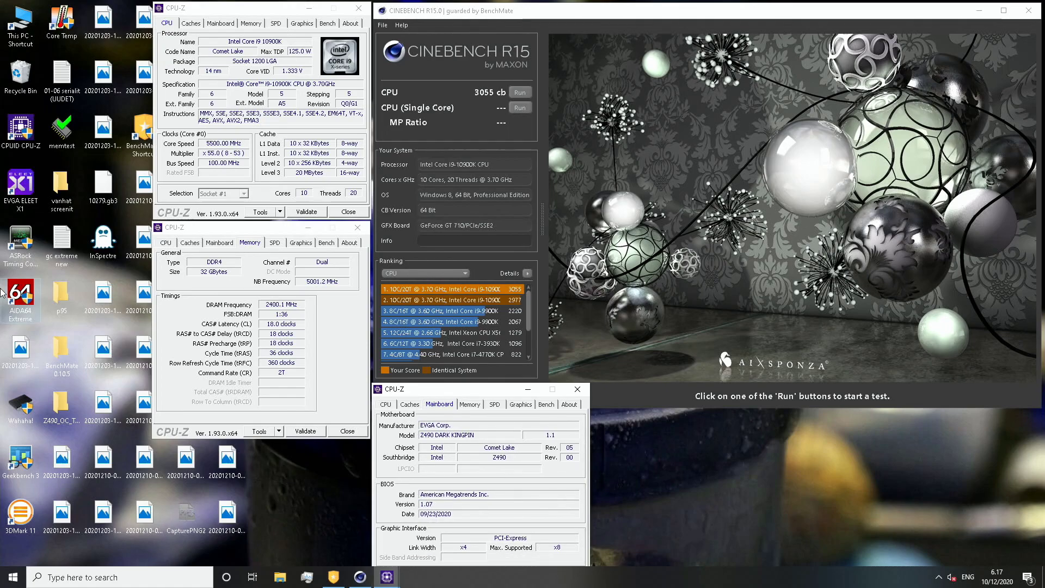
pyautogui.click(205, 517)
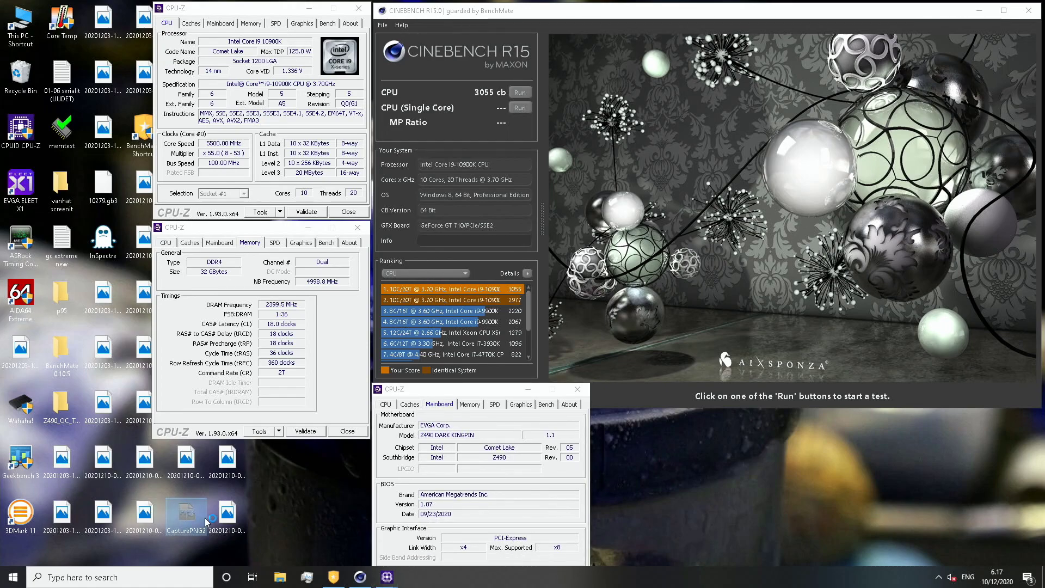
pyautogui.click(18, 186)
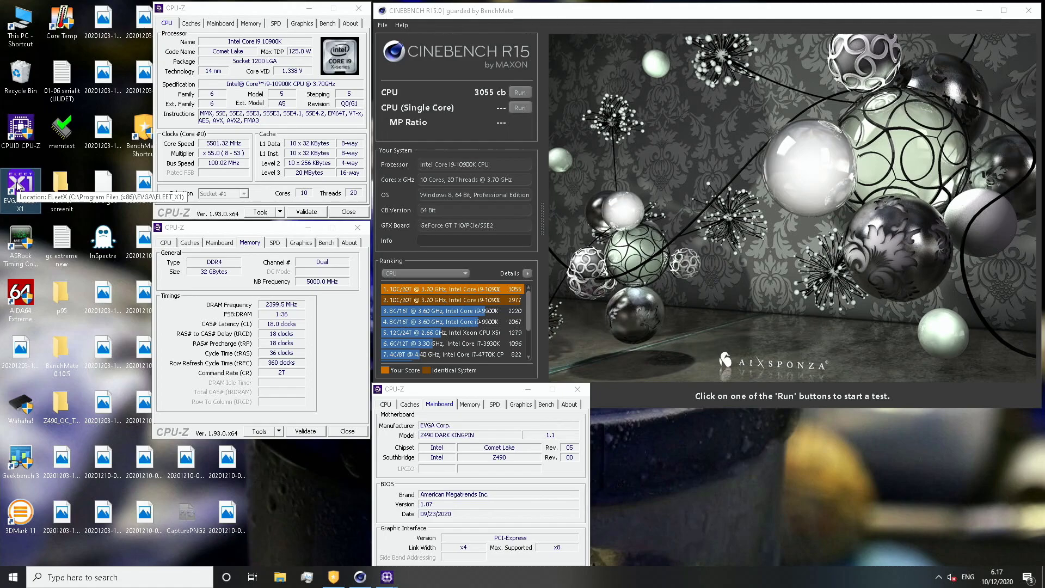
pyautogui.doubleClick(18, 186)
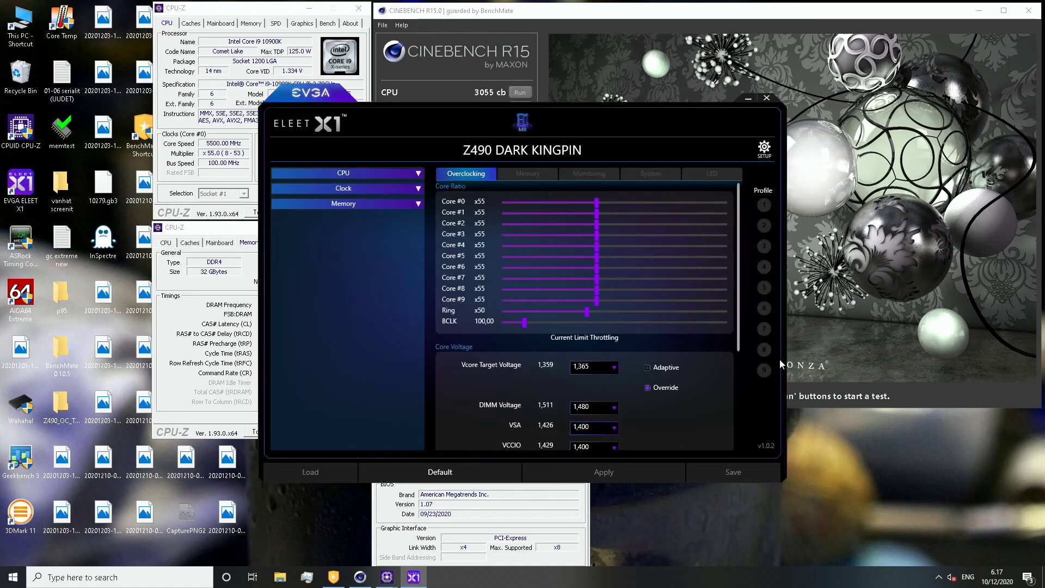
# Close the CPU-Z windows and Cinebench R15, then launch Cinebench 20.0.6 via BenchMate.
pyautogui.click(392, 389)
pyautogui.click(185, 520)
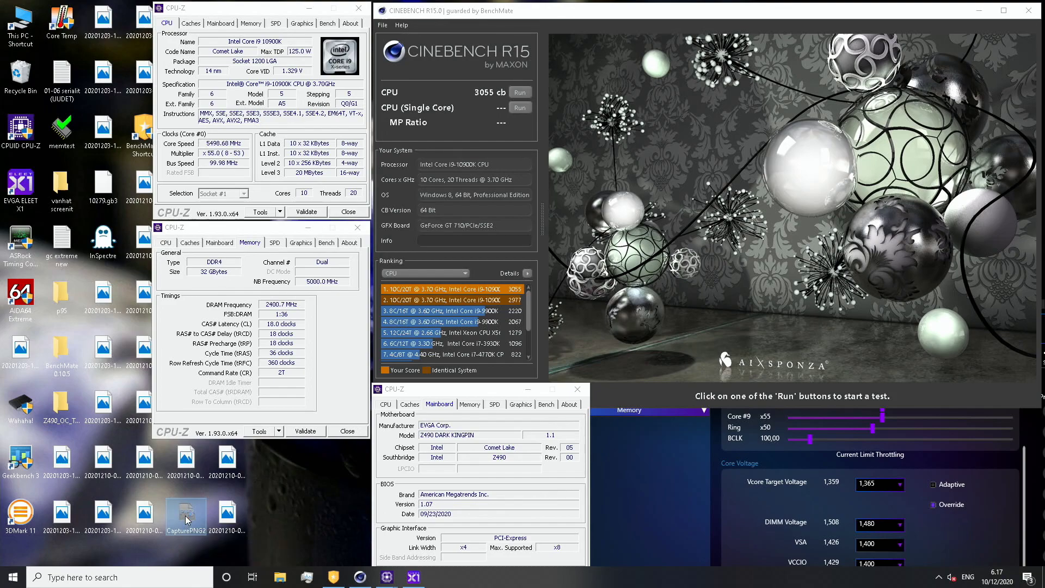
pyautogui.click(577, 388)
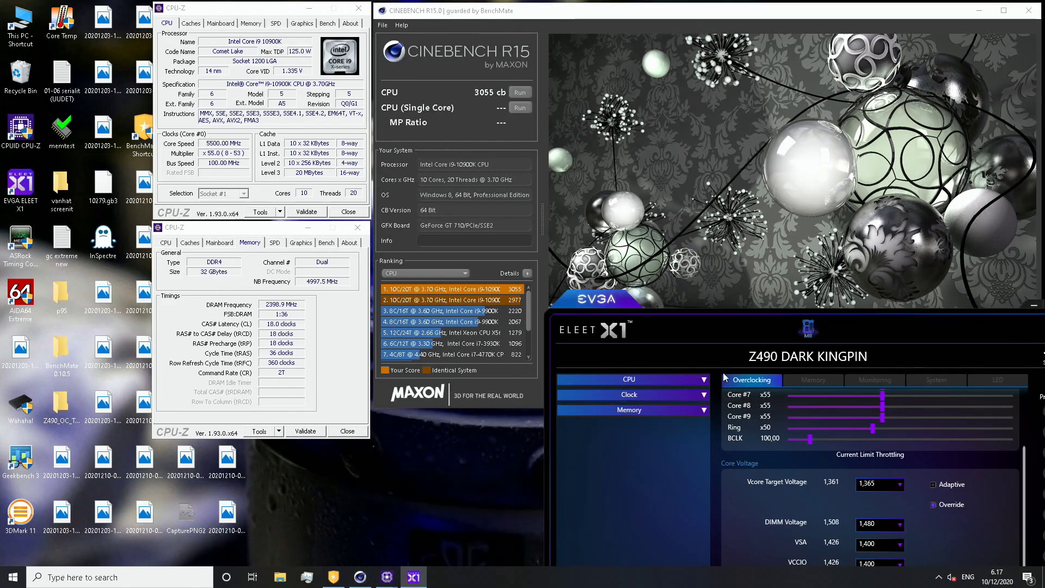
pyautogui.click(347, 430)
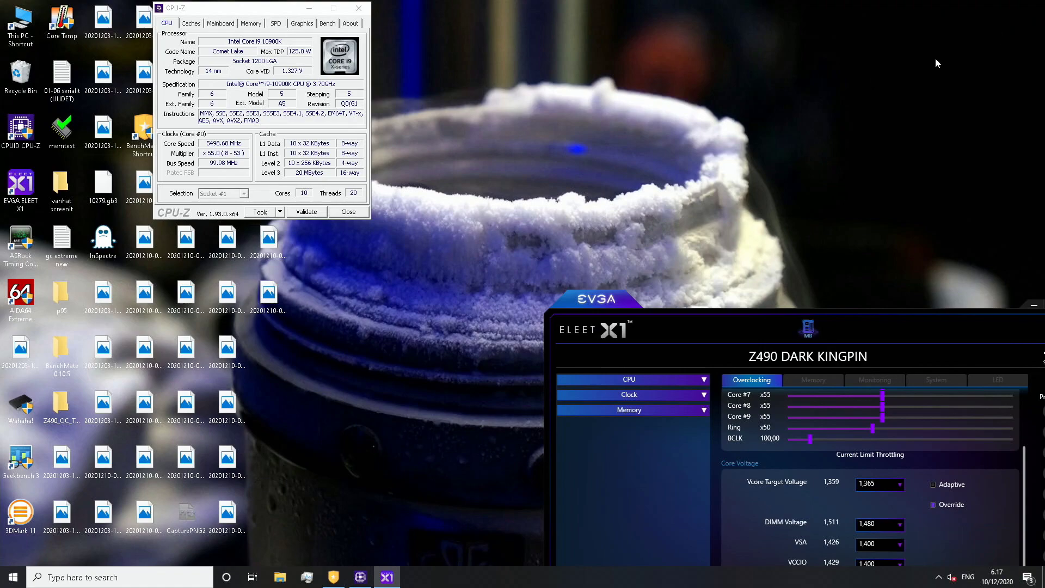
pyautogui.click(1028, 11)
pyautogui.click(345, 583)
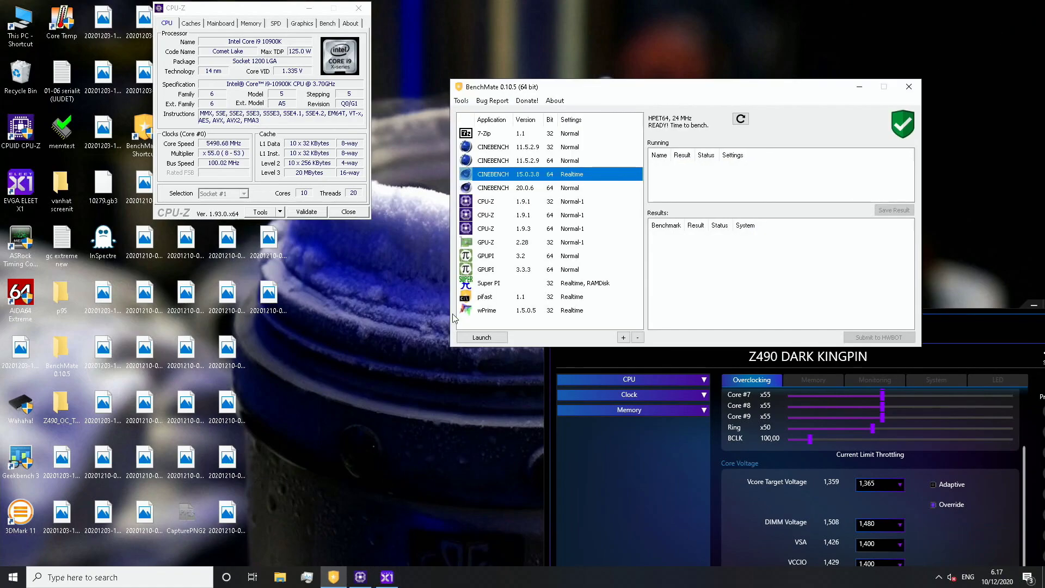
pyautogui.click(582, 187)
pyautogui.doubleClick(607, 189)
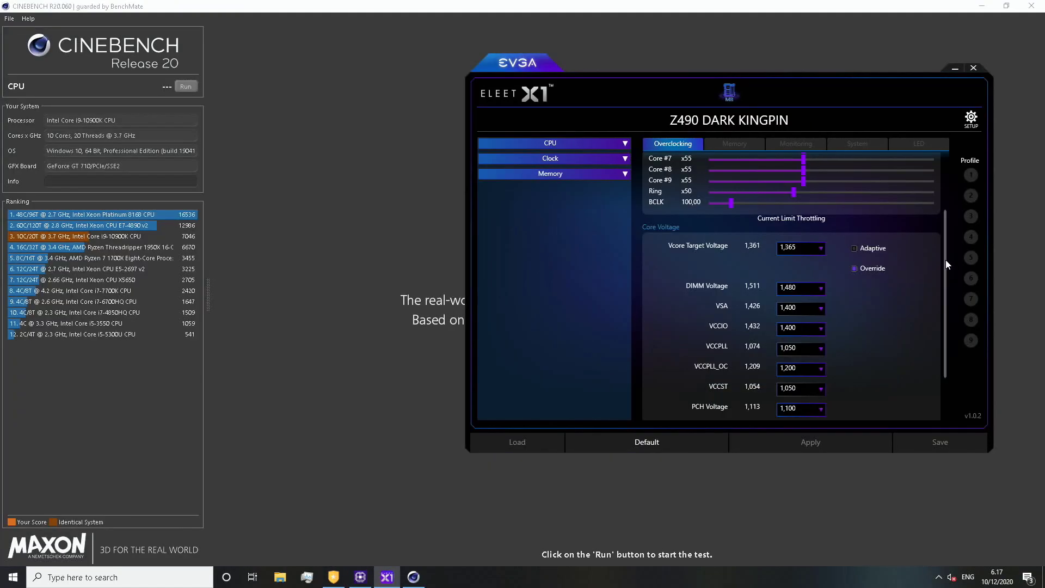
# Set the Vcore target voltage to 1,385, apply it, and close ELEET X1.
pyautogui.scroll(-2, 946, 260)
pyautogui.moveTo(949, 295); pyautogui.dragTo(947, 223)
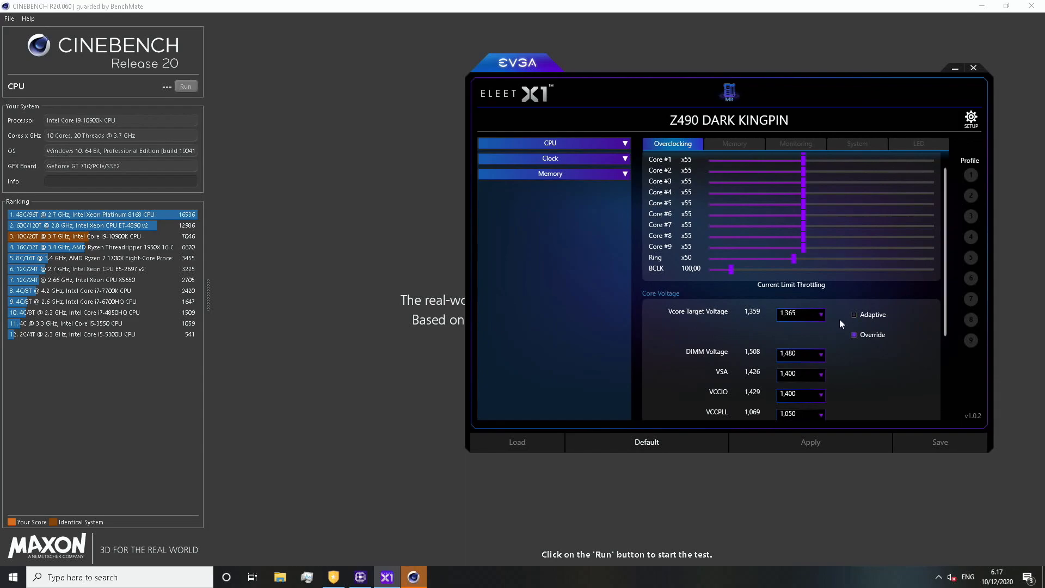
pyautogui.click(818, 316)
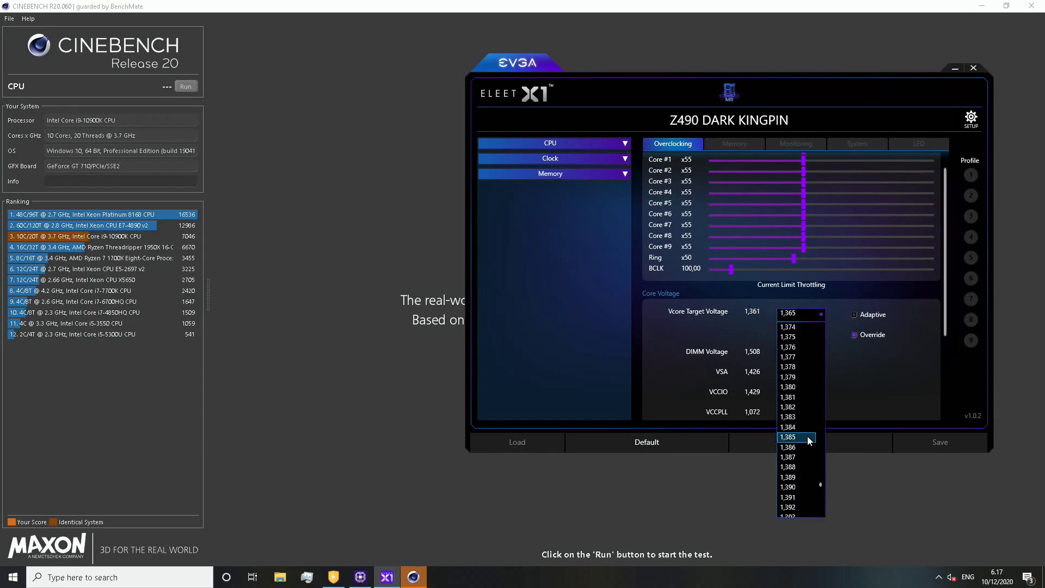
pyautogui.click(808, 437)
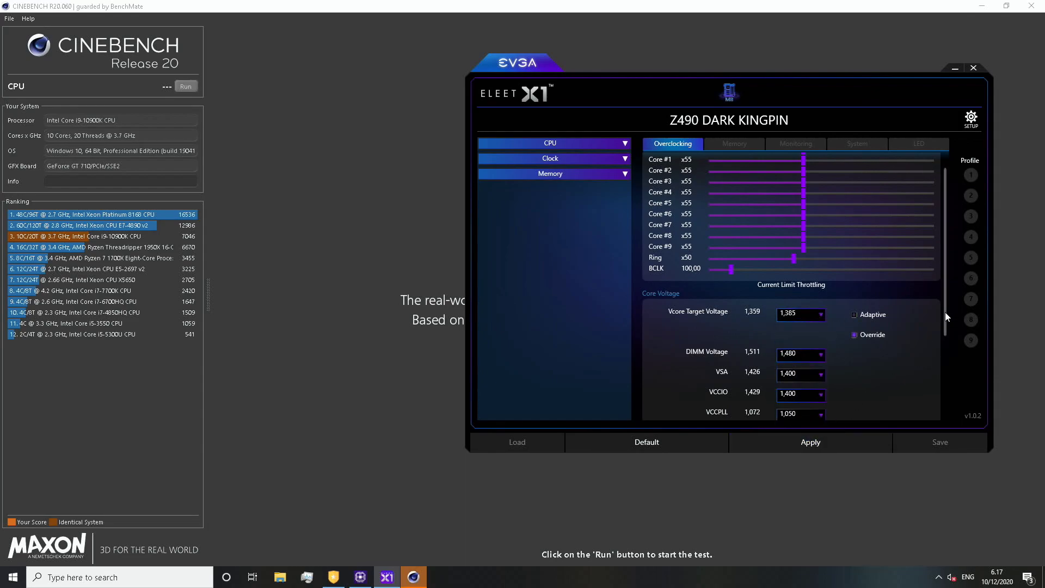
pyautogui.moveTo(945, 312); pyautogui.dragTo(941, 282)
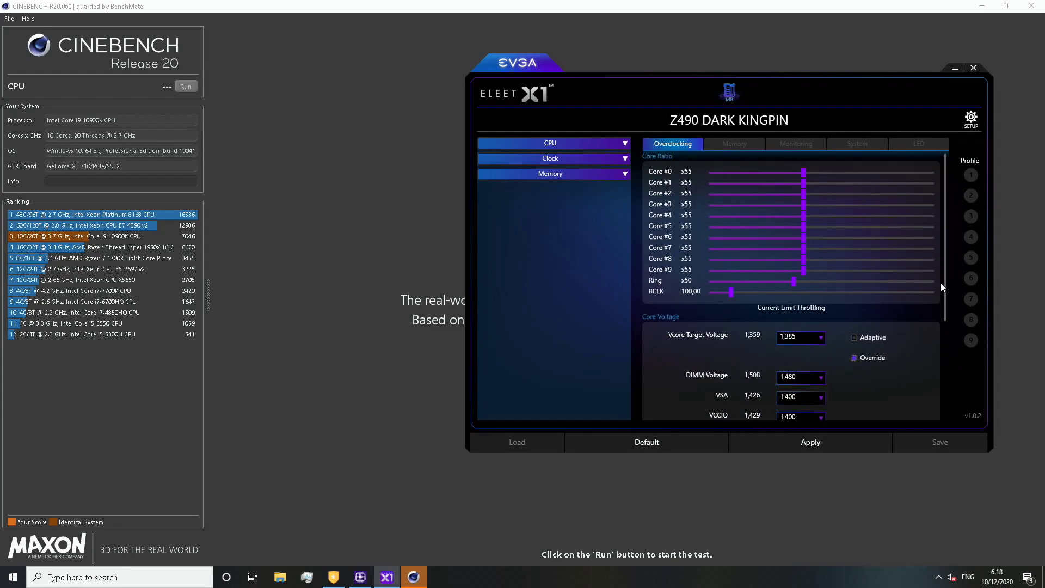
pyautogui.click(812, 443)
pyautogui.click(969, 69)
# Move Cinebench aside, check CPU-Z's per-core clock speeds, and close CPU-Z.
pyautogui.doubleClick(553, 6)
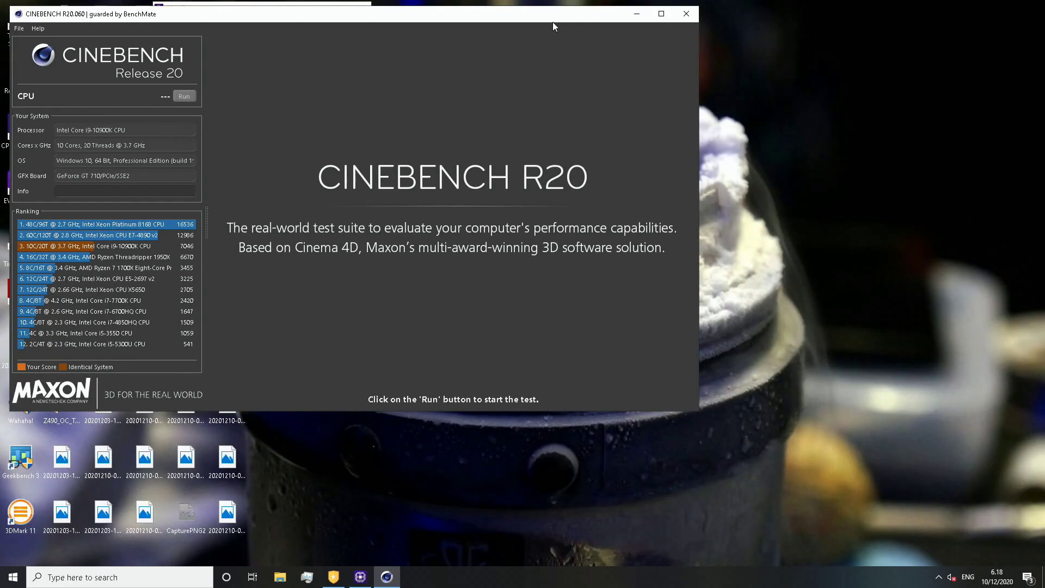
pyautogui.moveTo(513, 14); pyautogui.dragTo(862, 8)
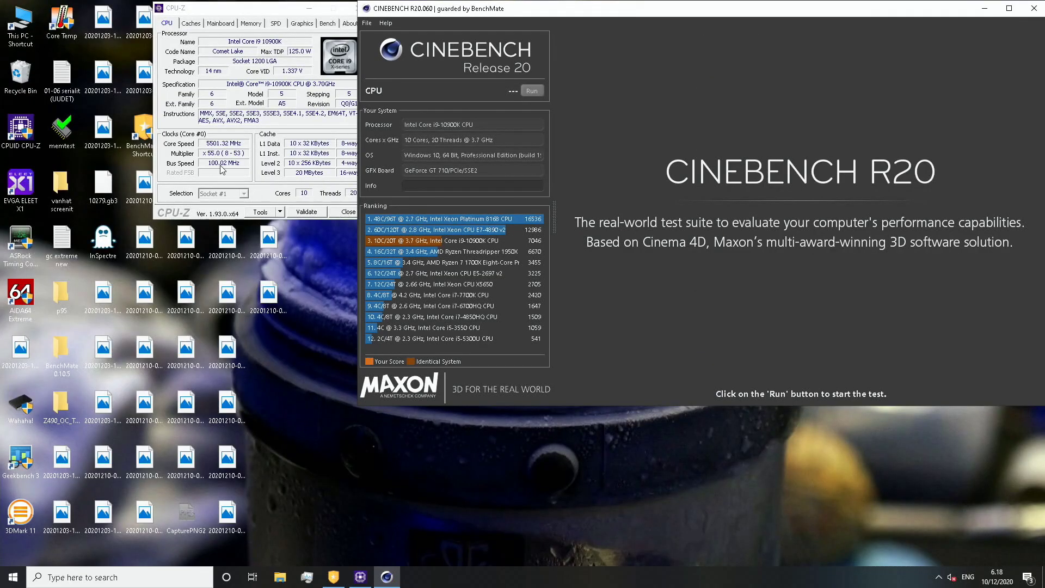
pyautogui.click(224, 143)
pyautogui.click(224, 143)
pyautogui.click(363, 216)
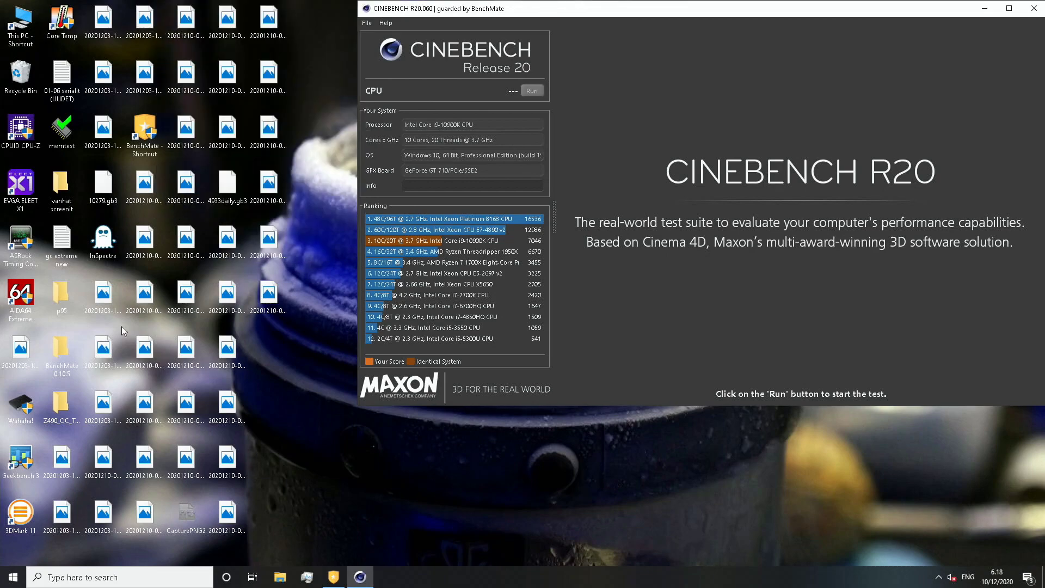
# Run the Cinebench R20 CPU test to a 7177 pts score and reposition the window.
pyautogui.click(530, 90)
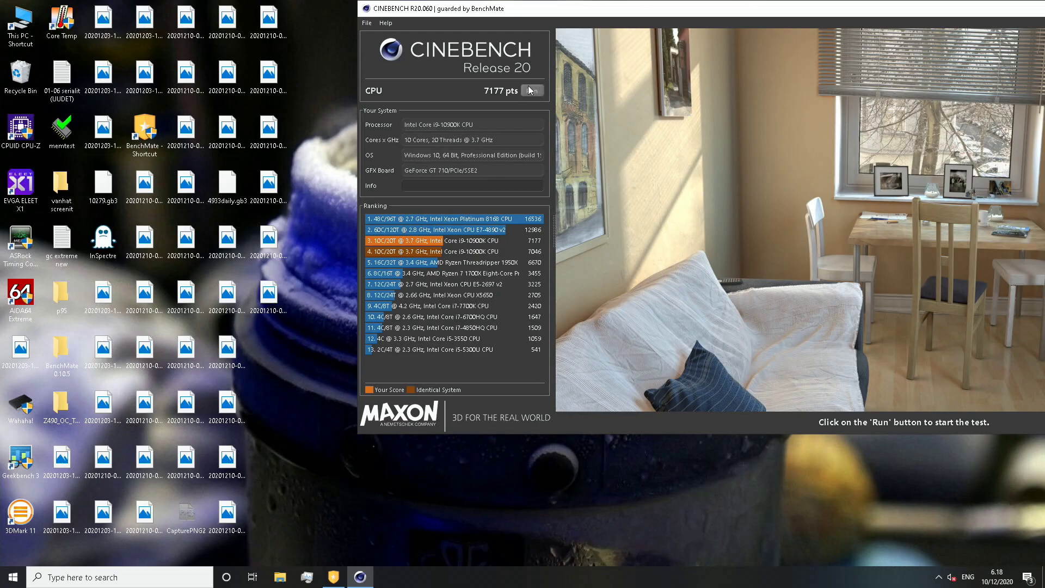
pyautogui.moveTo(520, 11); pyautogui.dragTo(256, 40)
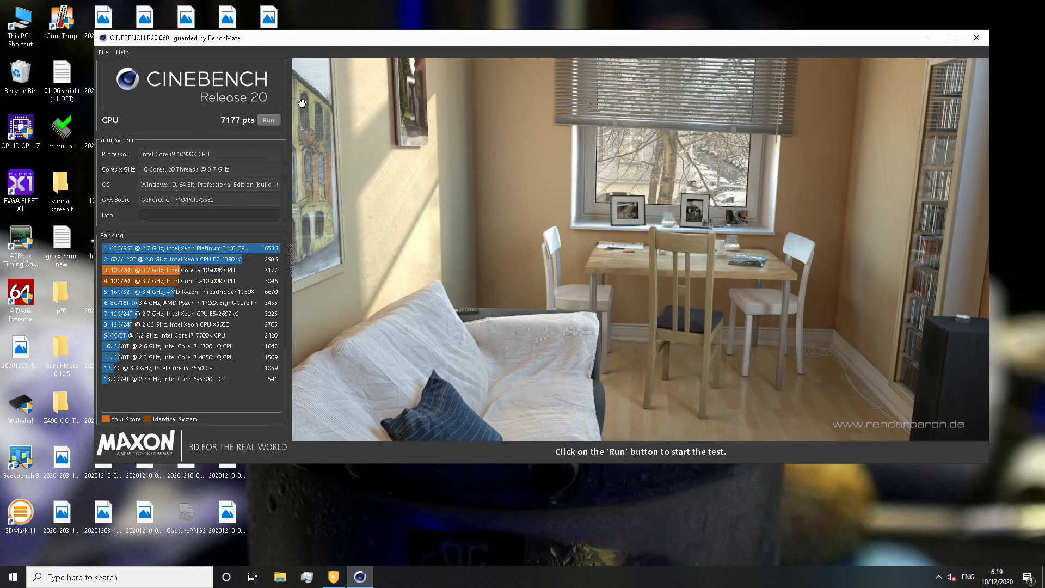
pyautogui.moveTo(331, 34); pyautogui.dragTo(300, 8)
# Dismiss the firewall notice and save the 7177 cb Cinebench R20 result in BenchMate.
pyautogui.click(333, 577)
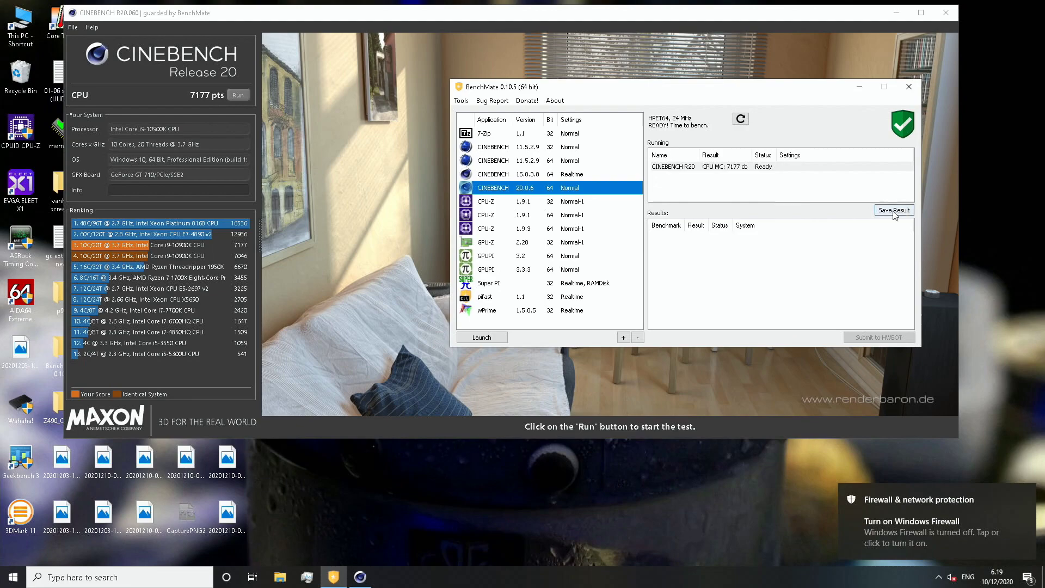
pyautogui.click(1025, 492)
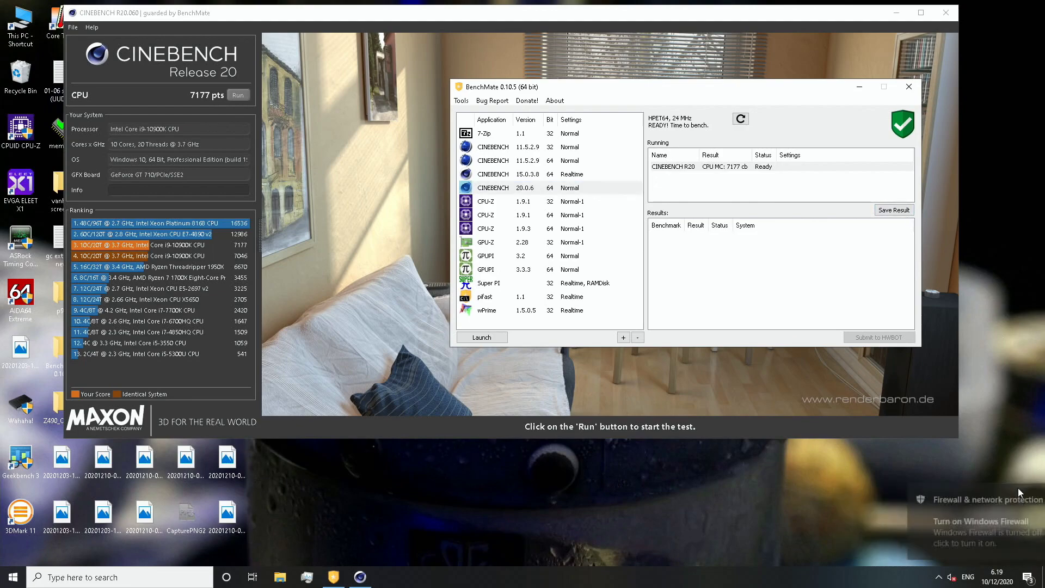
pyautogui.click(896, 210)
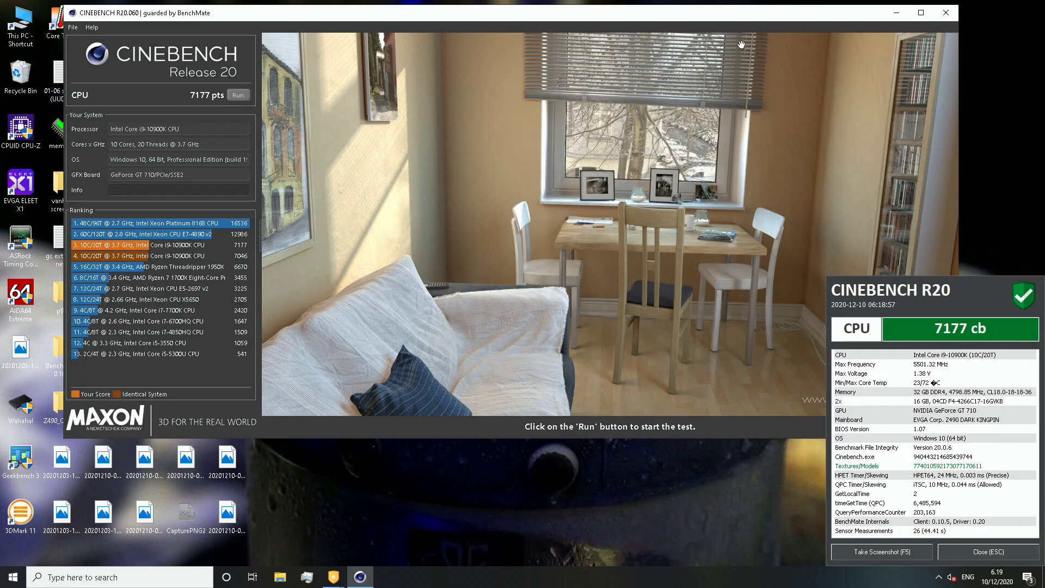
# Reposition the Cinebench window so its left panel shows, and launch CPU-Z.
pyautogui.moveTo(726, 21); pyautogui.dragTo(607, 16)
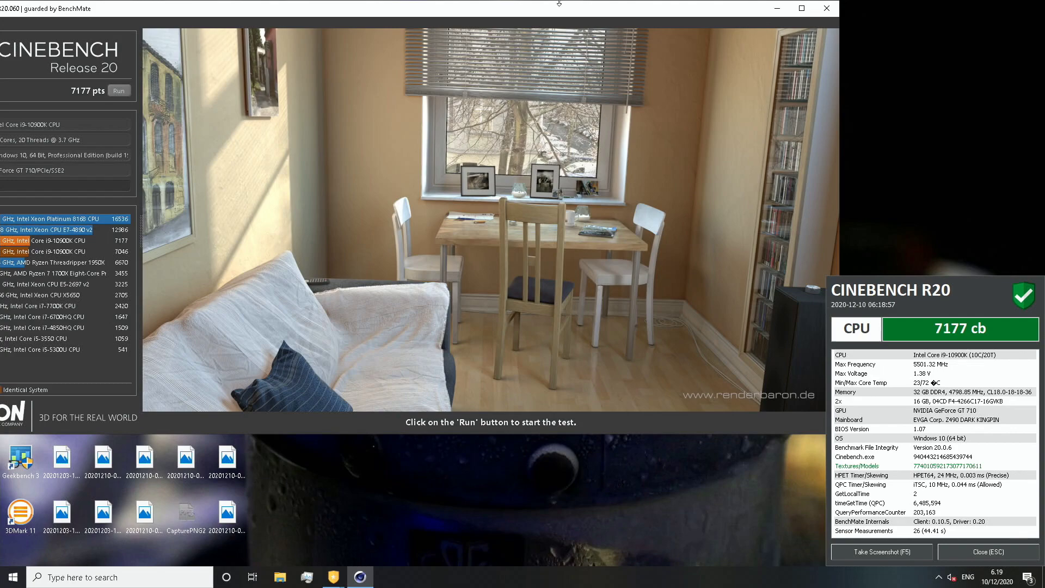
pyautogui.moveTo(327, 8); pyautogui.dragTo(477, 12)
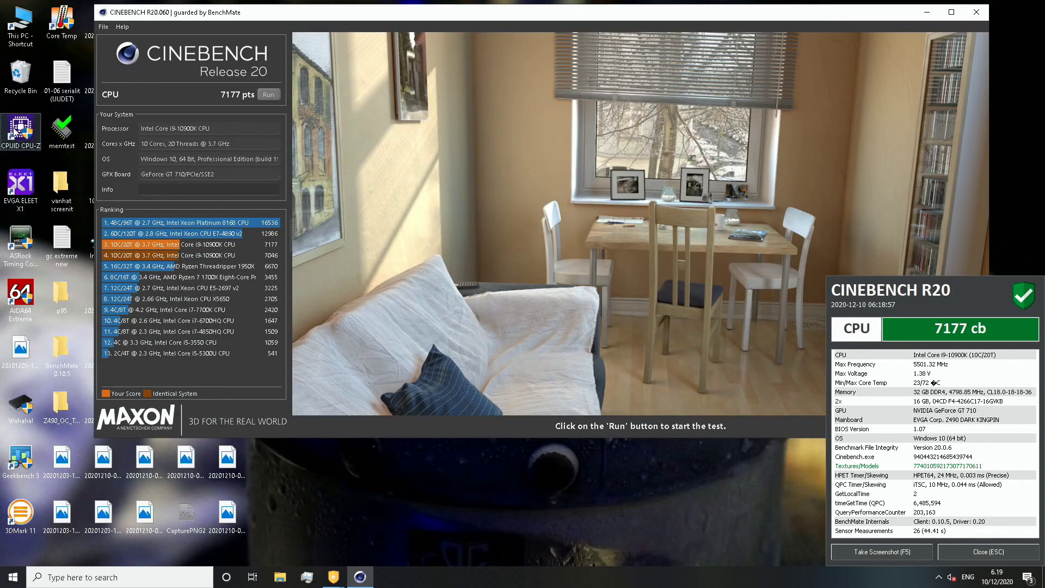
pyautogui.doubleClick(16, 130)
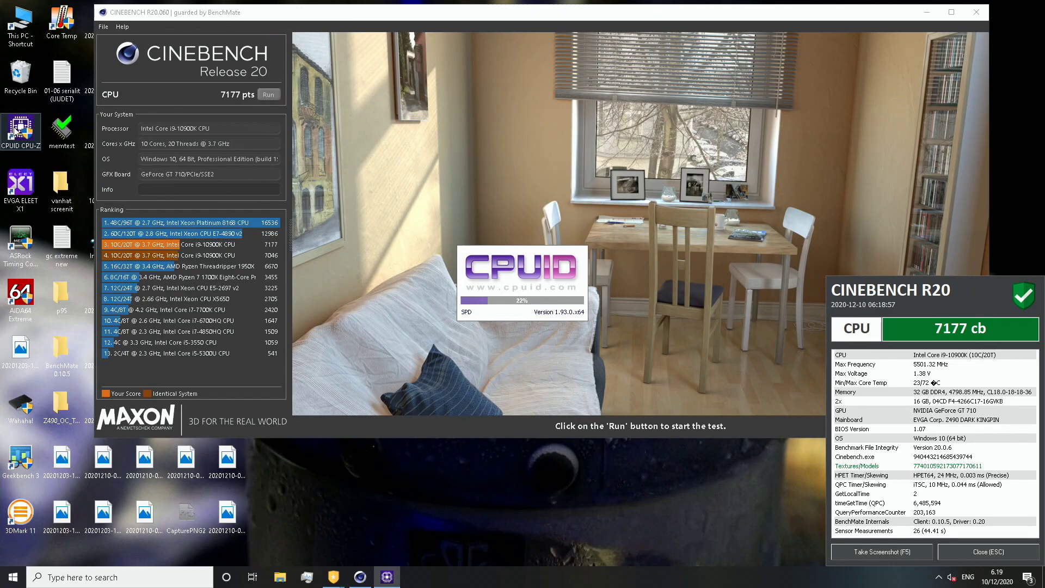
# Arrange three CPU-Z windows showing CPU at 5500 MHz, 2400 MHz DDR4 memory and Z490 DARK KINGPIN mainboard.
pyautogui.moveTo(522, 184); pyautogui.dragTo(929, 20)
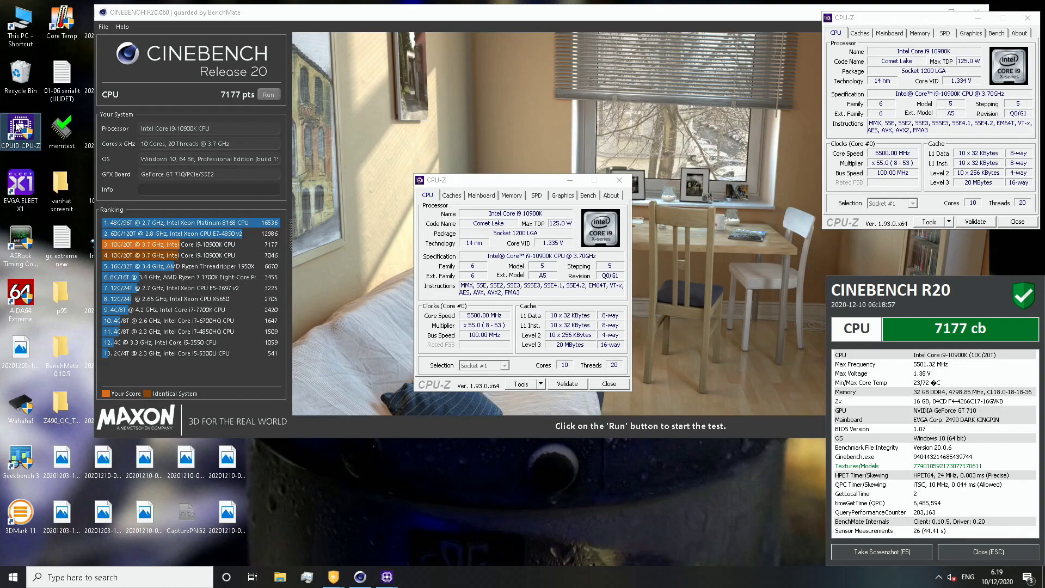
pyautogui.click(511, 196)
pyautogui.moveTo(490, 180); pyautogui.dragTo(102, 358)
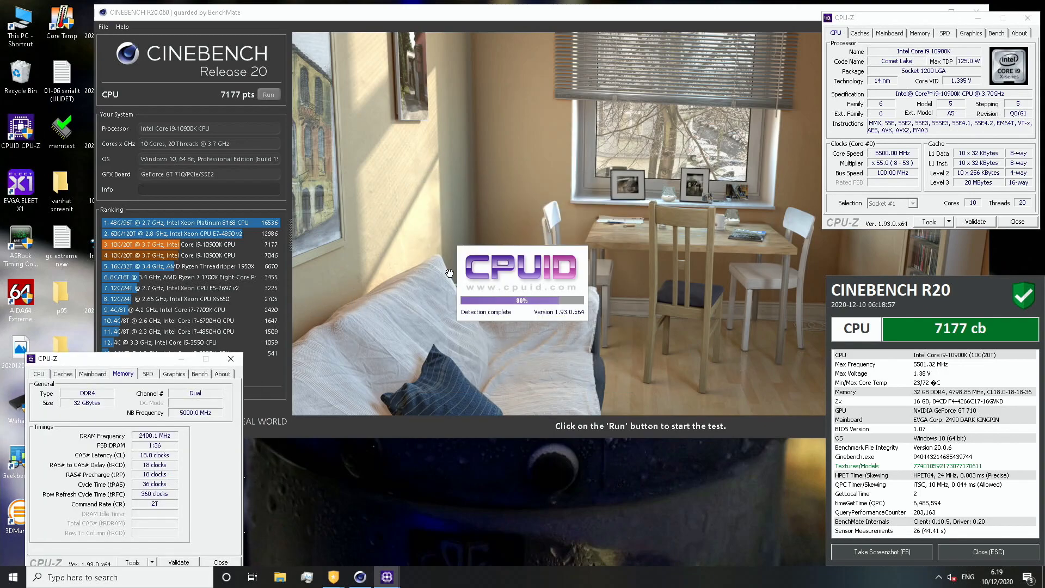
pyautogui.click(481, 195)
pyautogui.moveTo(481, 179); pyautogui.dragTo(345, 414)
# Close all three CPU-Z windows, the result summary, and Cinebench R20.
pyautogui.click(450, 32)
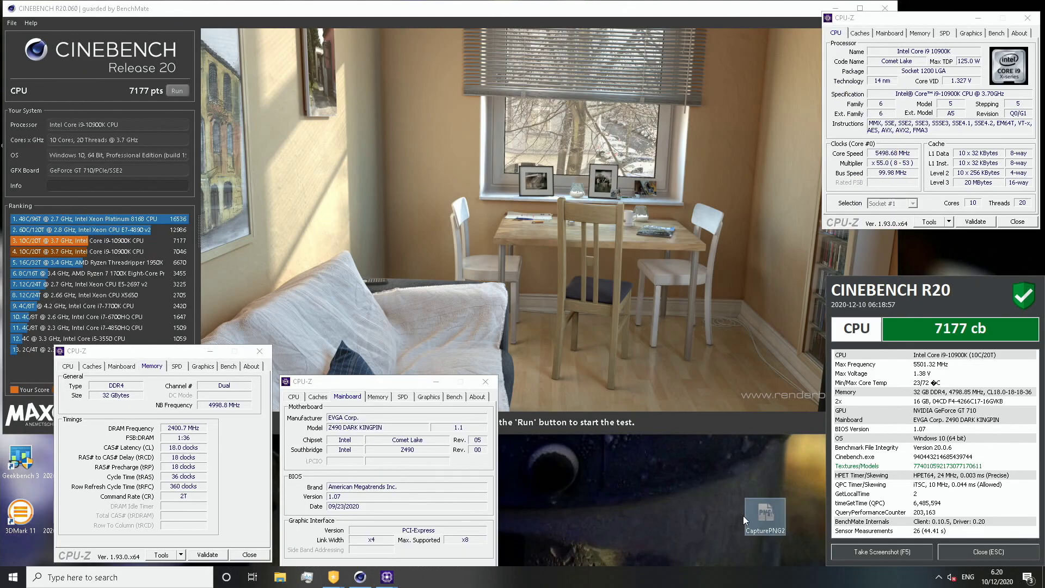
pyautogui.click(485, 382)
pyautogui.click(254, 352)
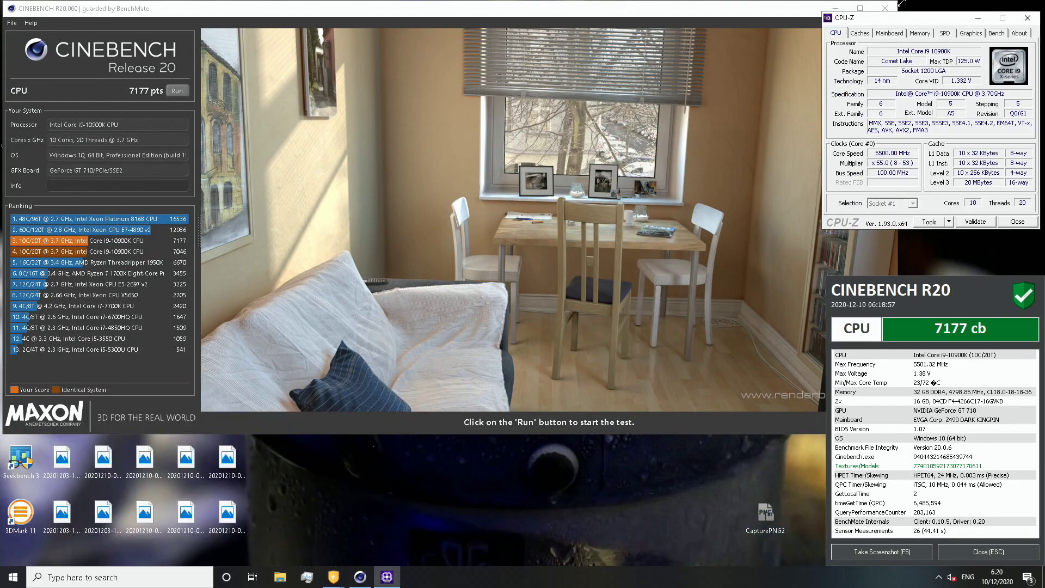
pyautogui.click(1027, 223)
pyautogui.click(988, 552)
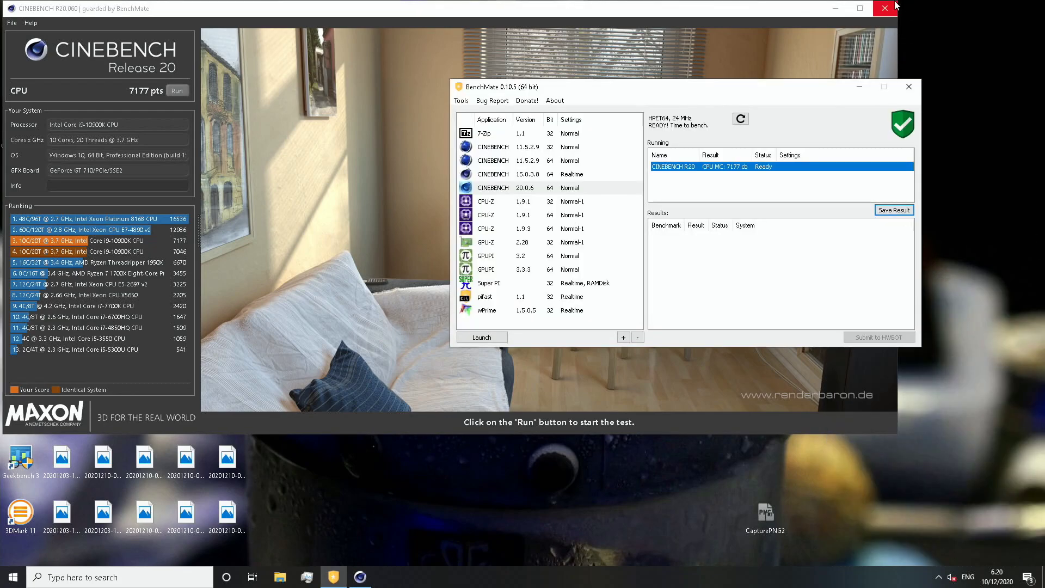
pyautogui.click(894, 6)
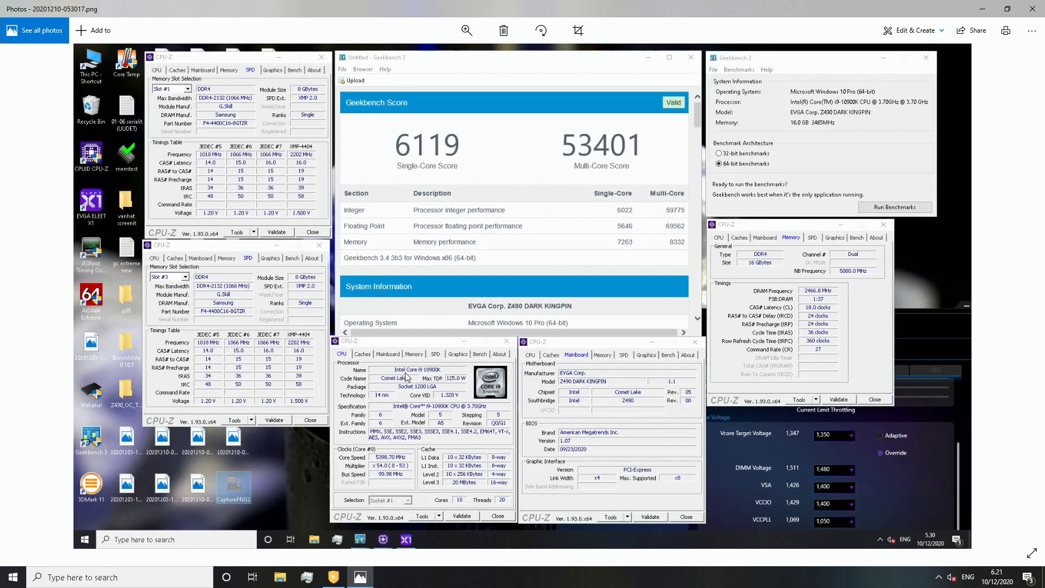
# Advance through Photos to screenshot 20201210-055437.png with Geekbench scores 6198 and 54562.
pyautogui.press('Right')
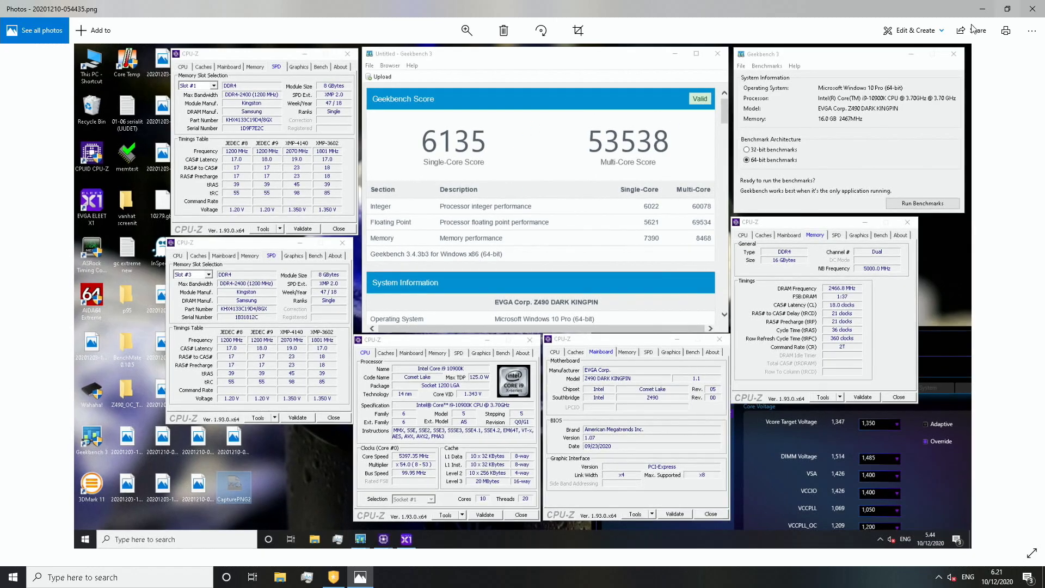
pyautogui.press('Right')
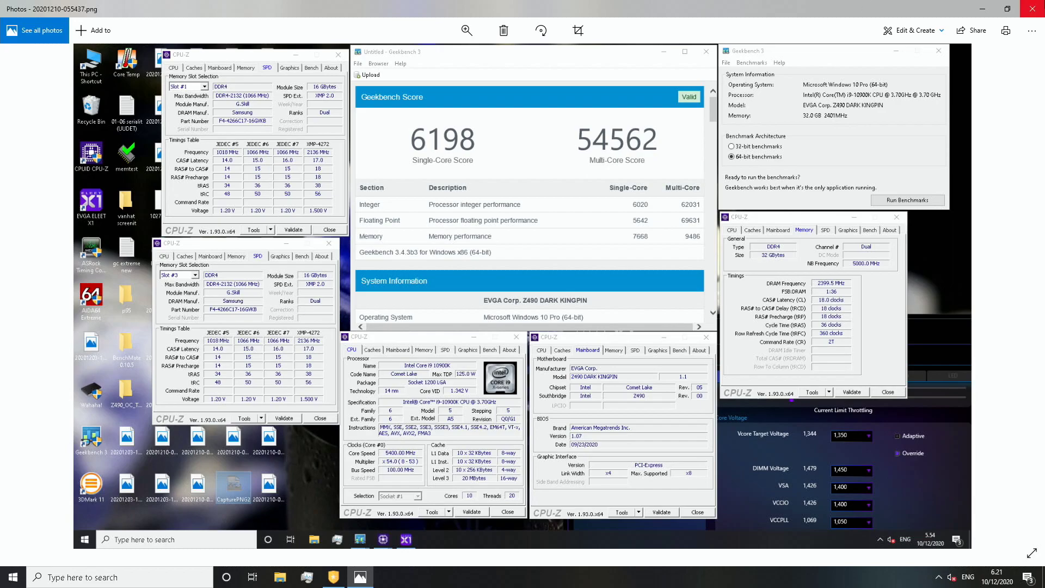
# Close the Photos viewer, leaving BenchMate on the desktop ready to bench.
pyautogui.click(1022, 7)
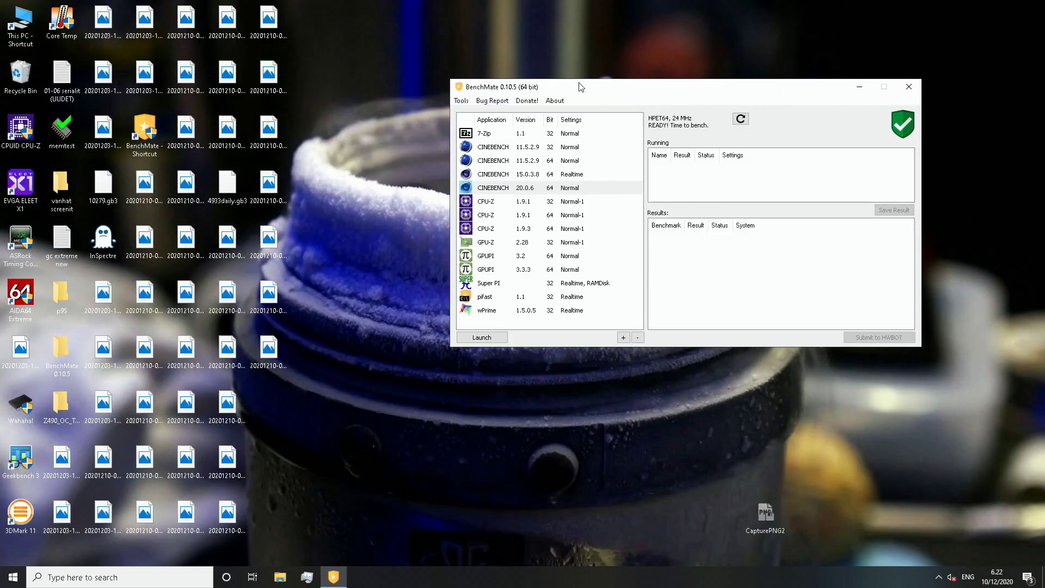
# Open Core Temp beside BenchMate and tidy the CapturePNG2 desktop icon.
pyautogui.moveTo(580, 85); pyautogui.dragTo(632, 23)
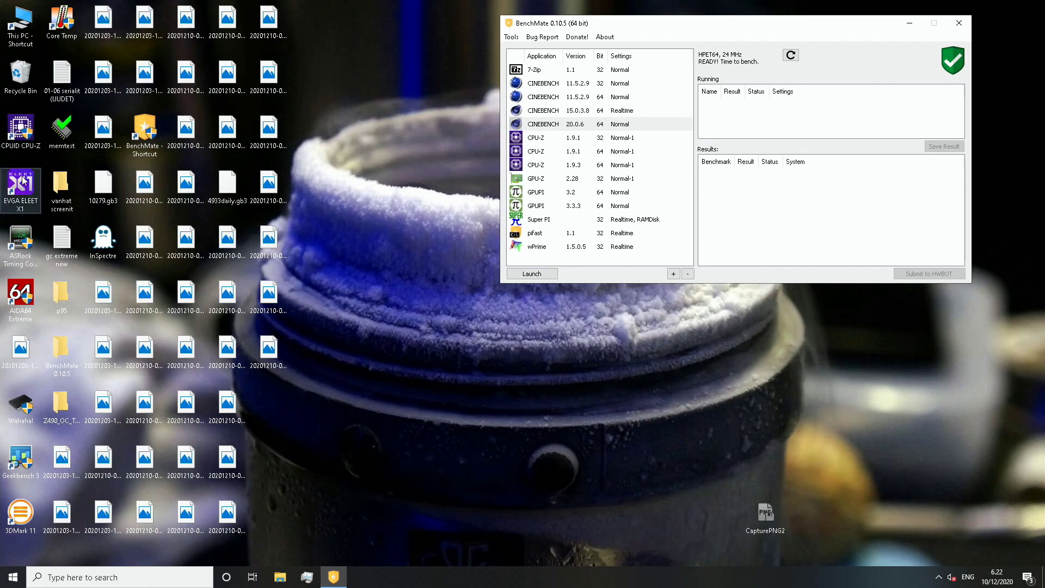
pyautogui.doubleClick(66, 24)
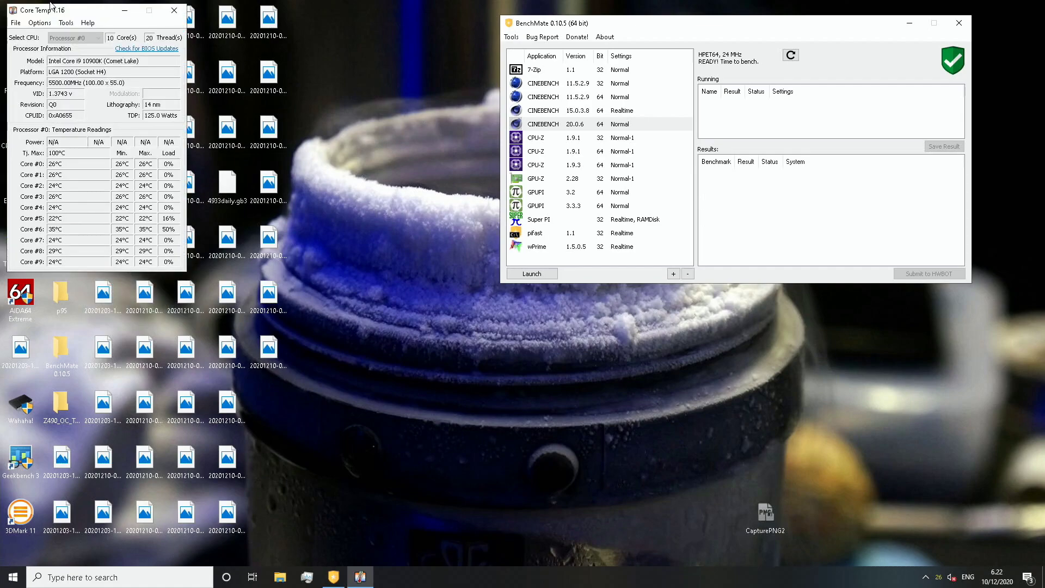
pyautogui.moveTo(78, 15); pyautogui.dragTo(320, 21)
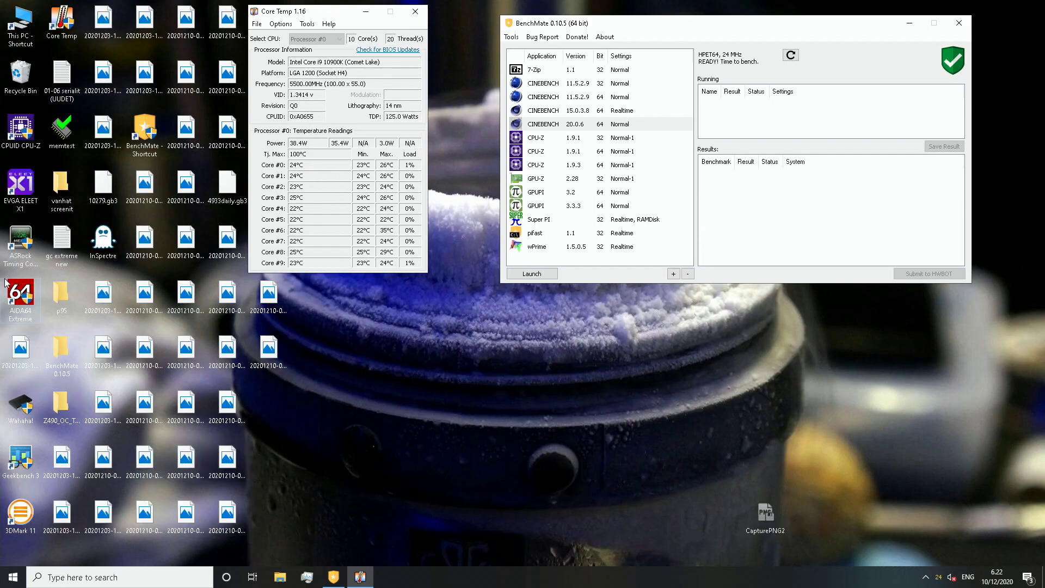
pyautogui.moveTo(765, 515); pyautogui.dragTo(283, 407)
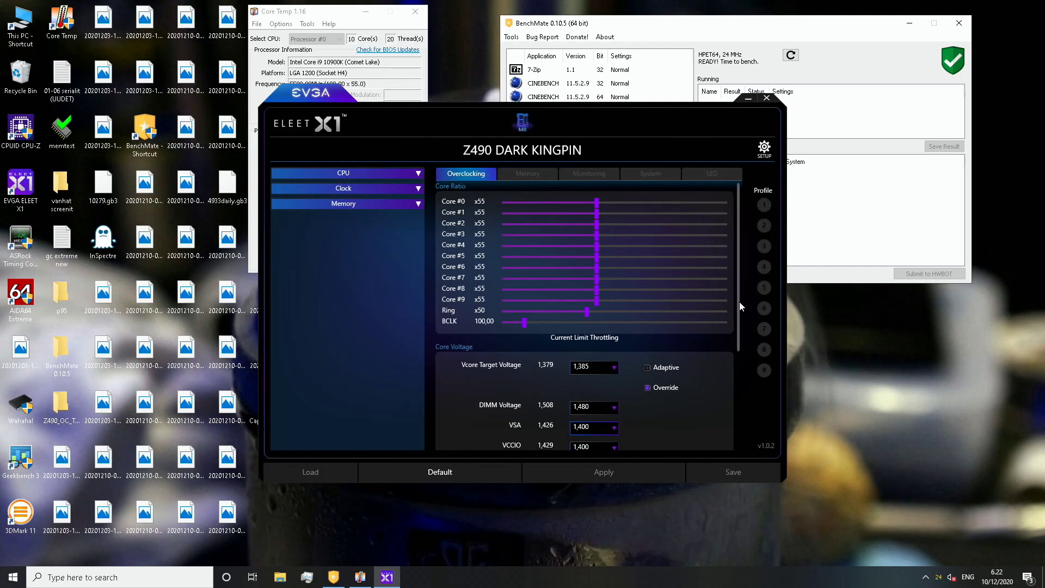
# Set the Vcore target voltage to 1,400 in ELEET X1, apply it, and close X1.
pyautogui.moveTo(739, 301); pyautogui.dragTo(745, 331)
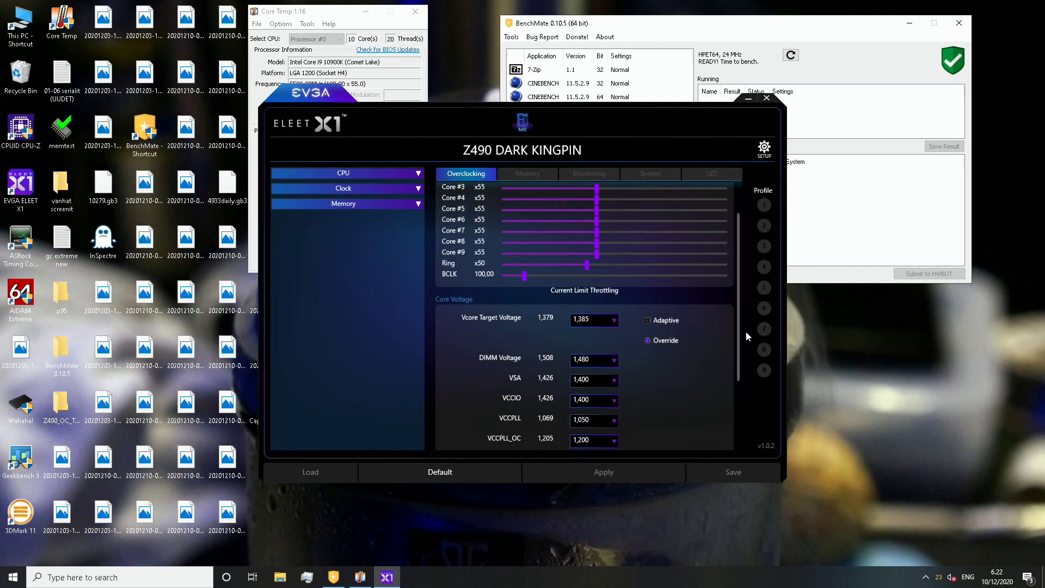
pyautogui.click(614, 320)
pyautogui.click(598, 483)
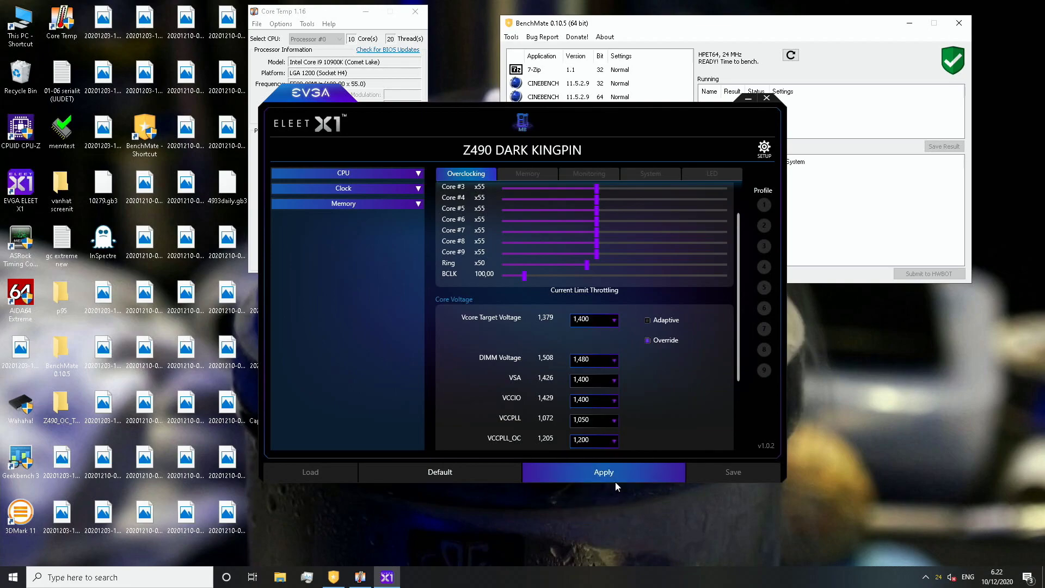
pyautogui.click(615, 482)
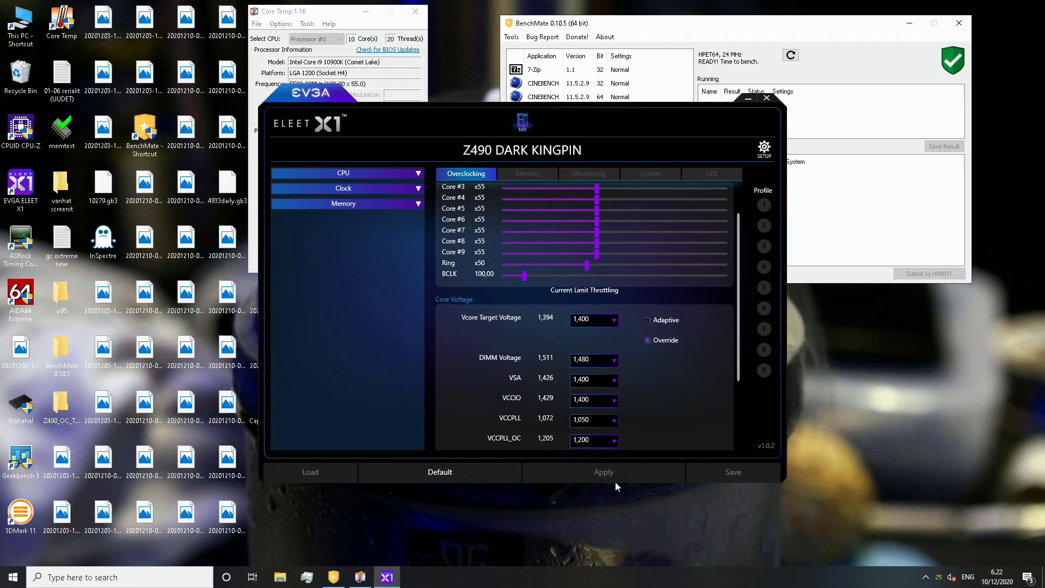
pyautogui.click(767, 98)
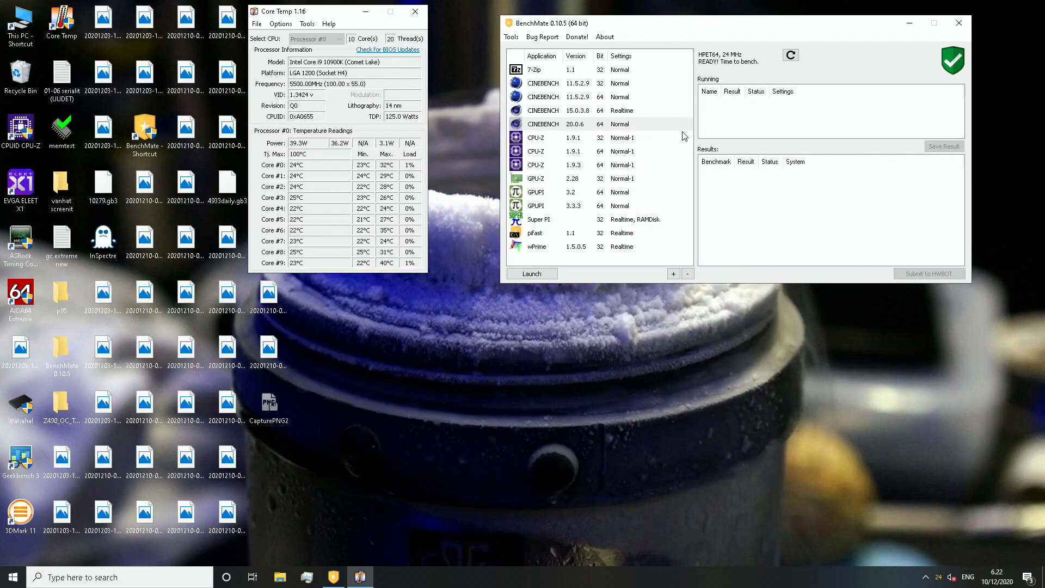
# Launch CINEBENCH 20.0.6 from BenchMate and place its window beside Core Temp.
pyautogui.click(624, 125)
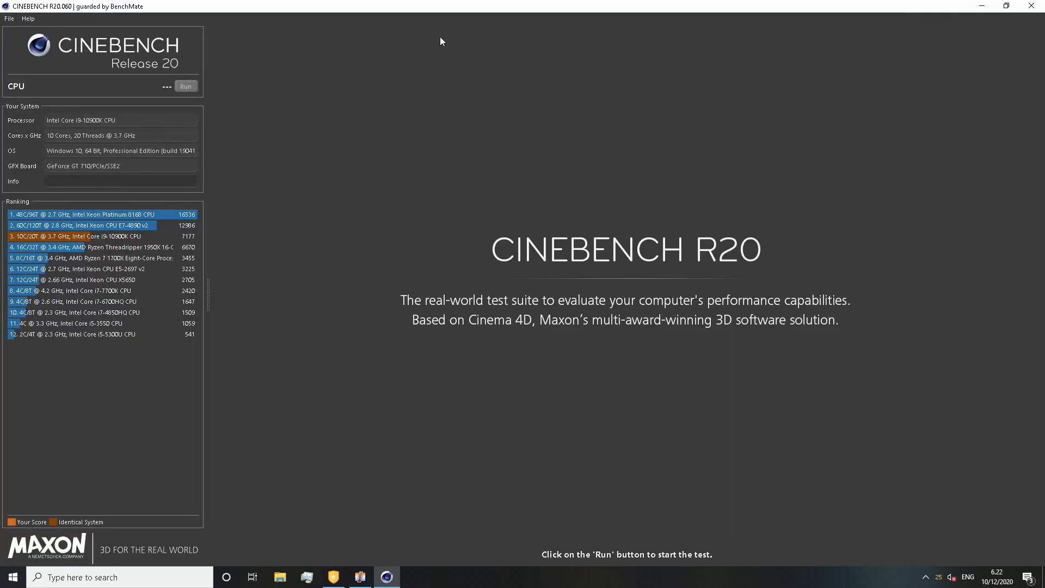
pyautogui.doubleClick(440, 7)
pyautogui.moveTo(440, 7); pyautogui.dragTo(790, 12)
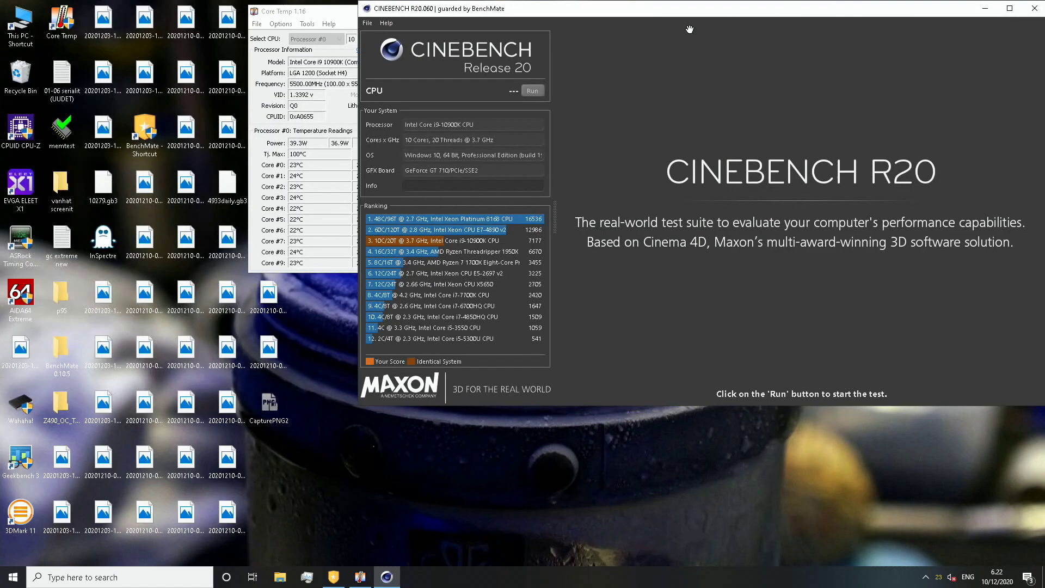
pyautogui.click(21, 405)
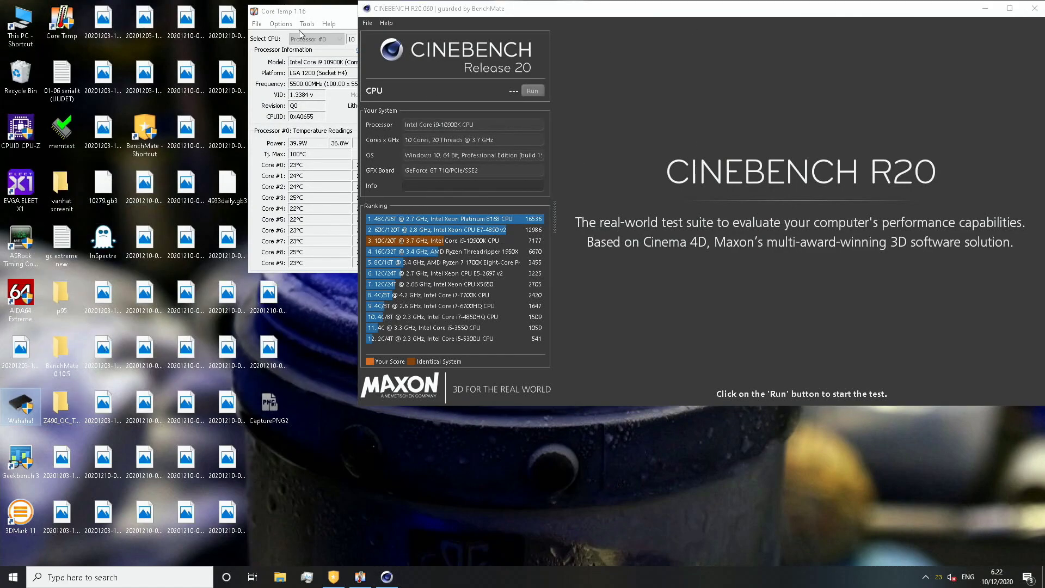
pyautogui.moveTo(302, 11); pyautogui.dragTo(226, 14)
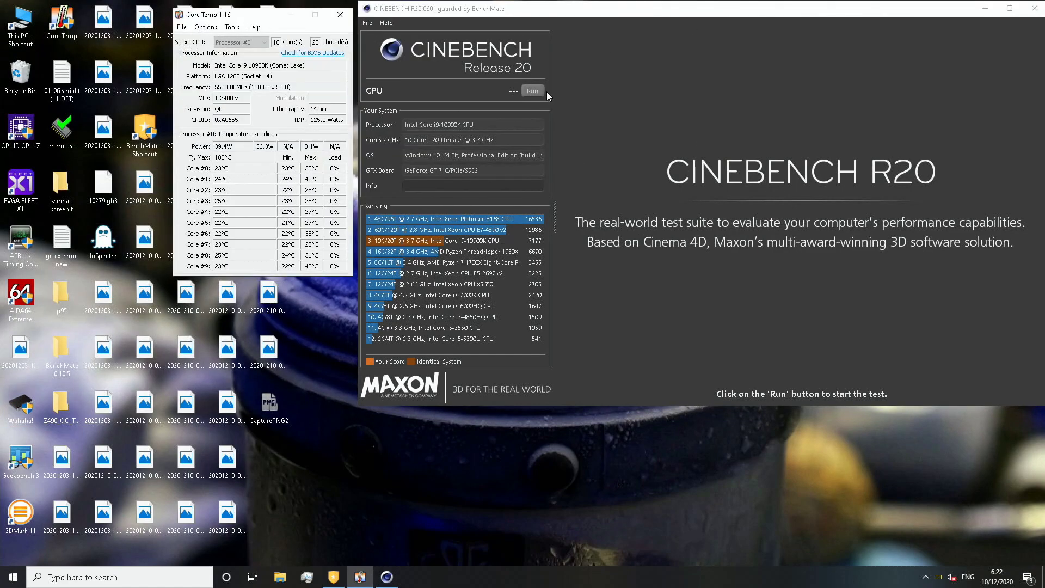
# Run the Cinebench R20 CPU test to 7183 pts, rearrange windows, and launch CPU-Z.
pyautogui.click(532, 91)
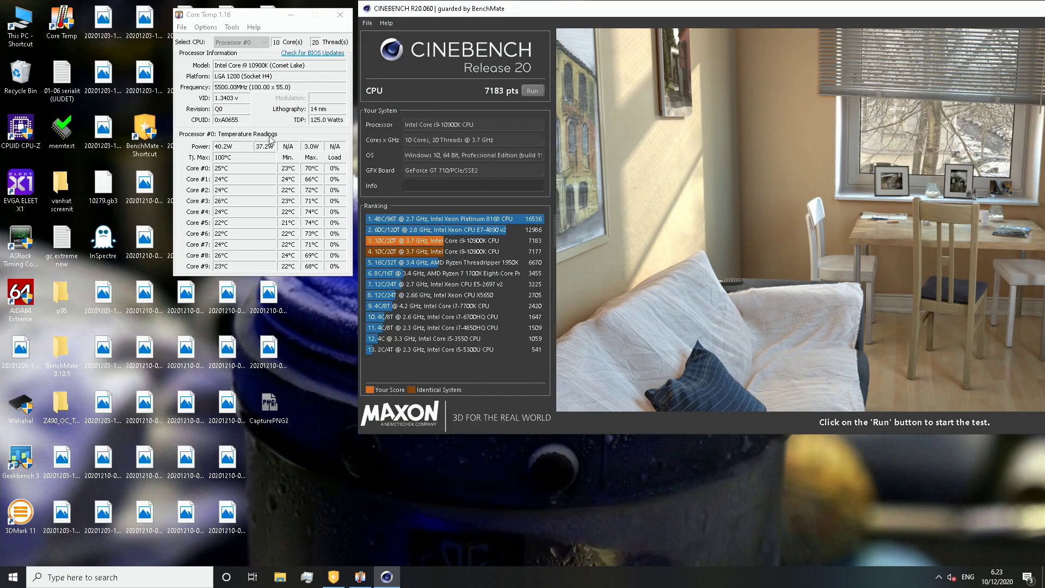
pyautogui.moveTo(223, 21); pyautogui.dragTo(122, 23)
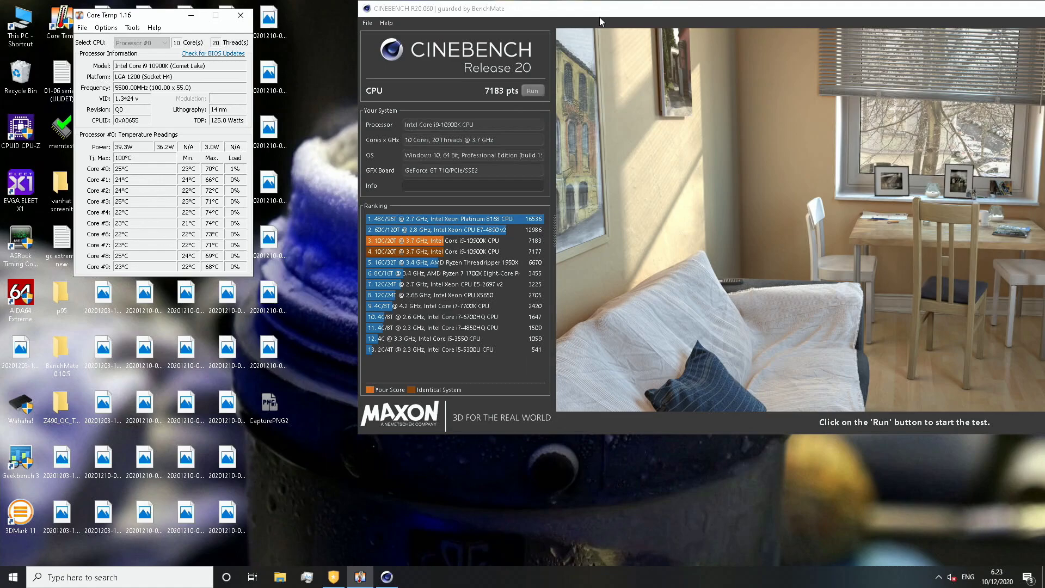
pyautogui.moveTo(599, 18); pyautogui.dragTo(502, 25)
pyautogui.moveTo(154, 16); pyautogui.dragTo(105, 8)
pyautogui.doubleClick(12, 136)
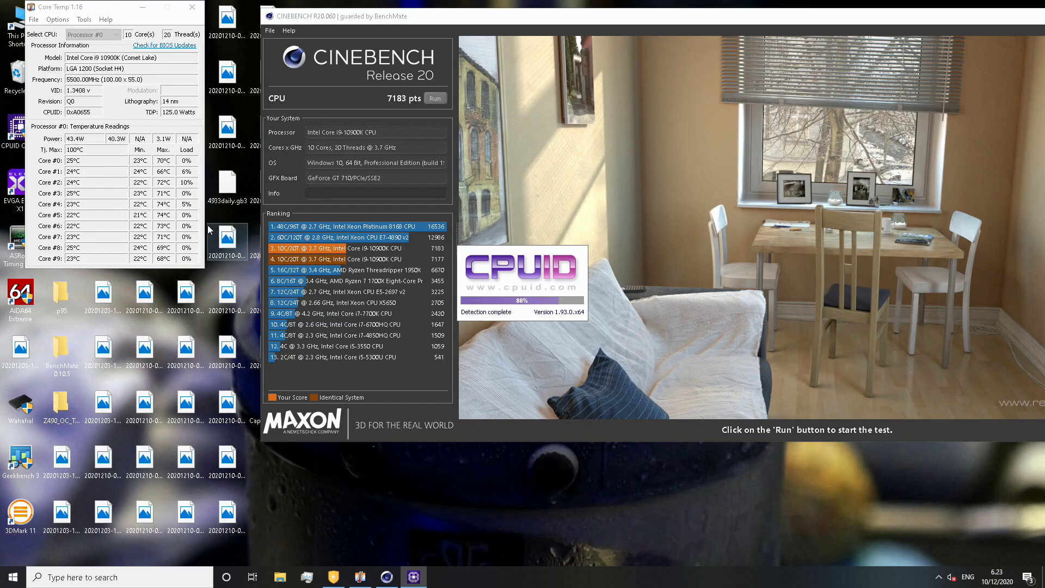
# Open three CPU-Z windows for CPU, DDR4 memory at 2400.7 MHz and mainboard, then close Cinebench R20.
pyautogui.moveTo(235, 277); pyautogui.dragTo(126, 291)
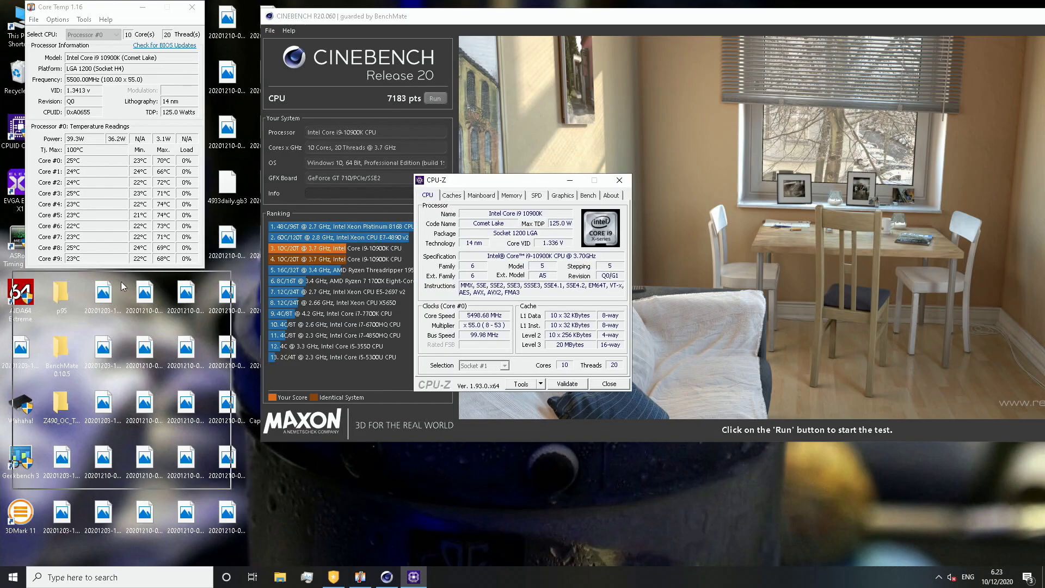
pyautogui.doubleClick(18, 133)
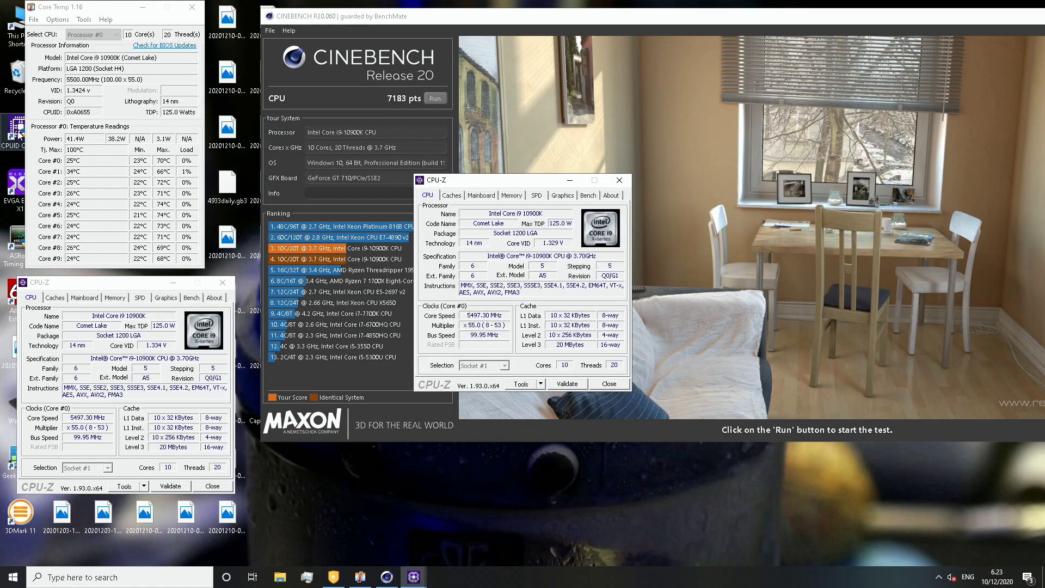
pyautogui.click(511, 195)
pyautogui.moveTo(536, 182); pyautogui.dragTo(438, 329)
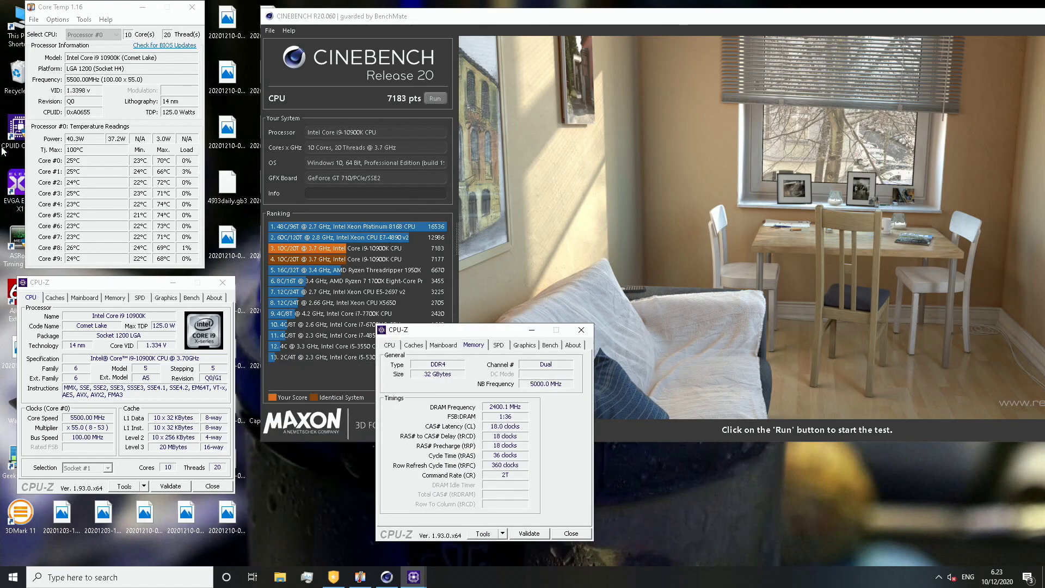
pyautogui.doubleClick(15, 131)
pyautogui.moveTo(104, 283); pyautogui.dragTo(384, 264)
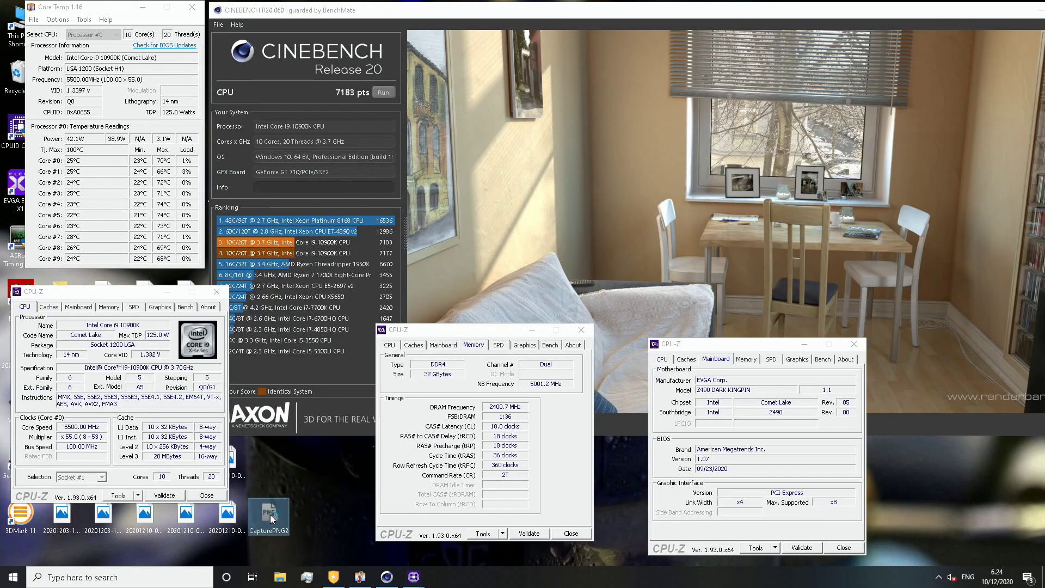
pyautogui.moveTo(1010, 6); pyautogui.dragTo(915, 5)
pyautogui.click(996, 8)
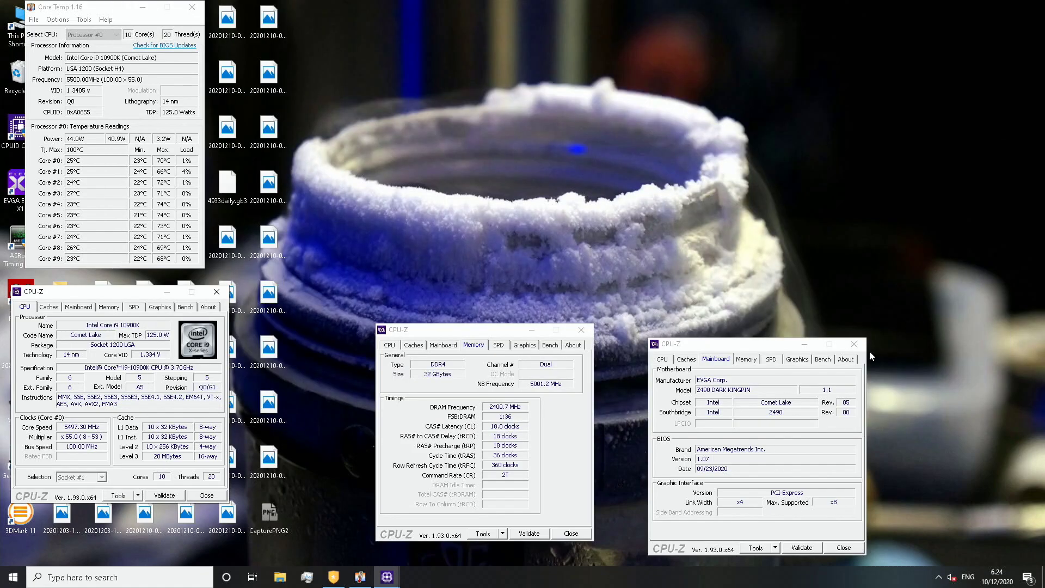
# Close the memory and mainboard CPU-Z windows, capture a screen region, close Core Temp, dismiss the reminder.
pyautogui.click(853, 342)
pyautogui.click(571, 533)
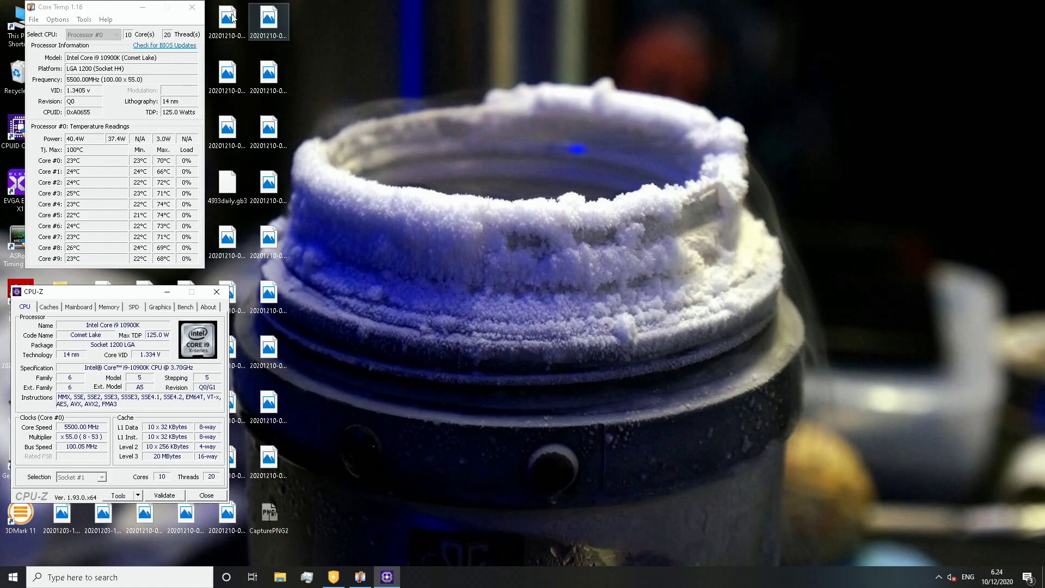
pyautogui.press('Print')
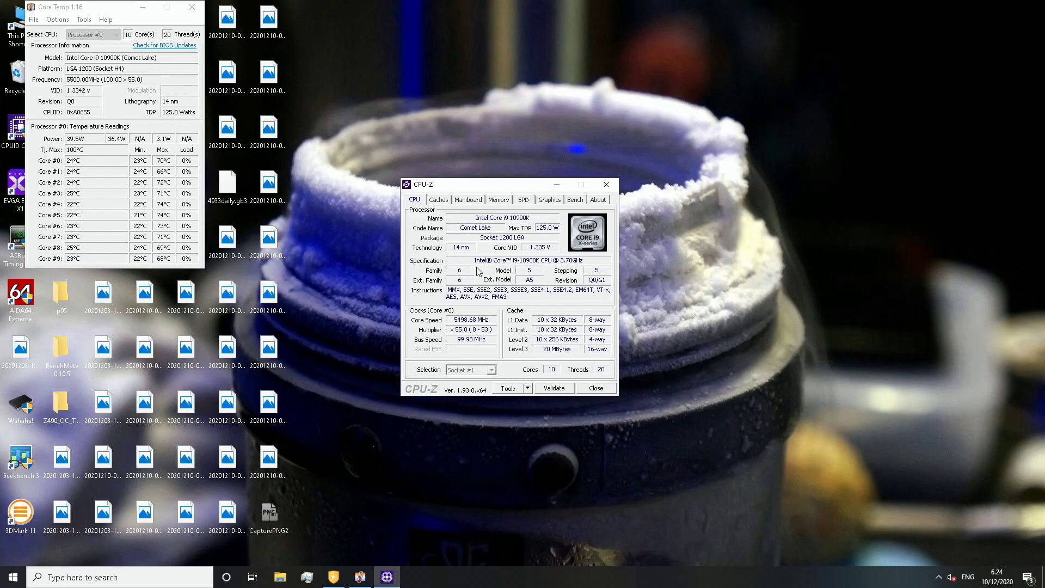
pyautogui.click(191, 7)
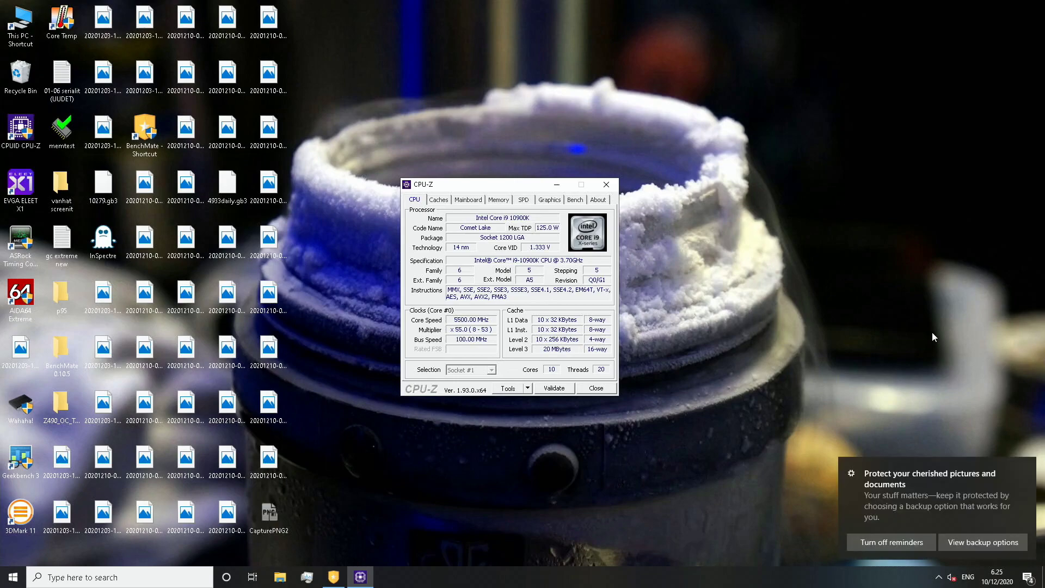
pyautogui.click(1025, 467)
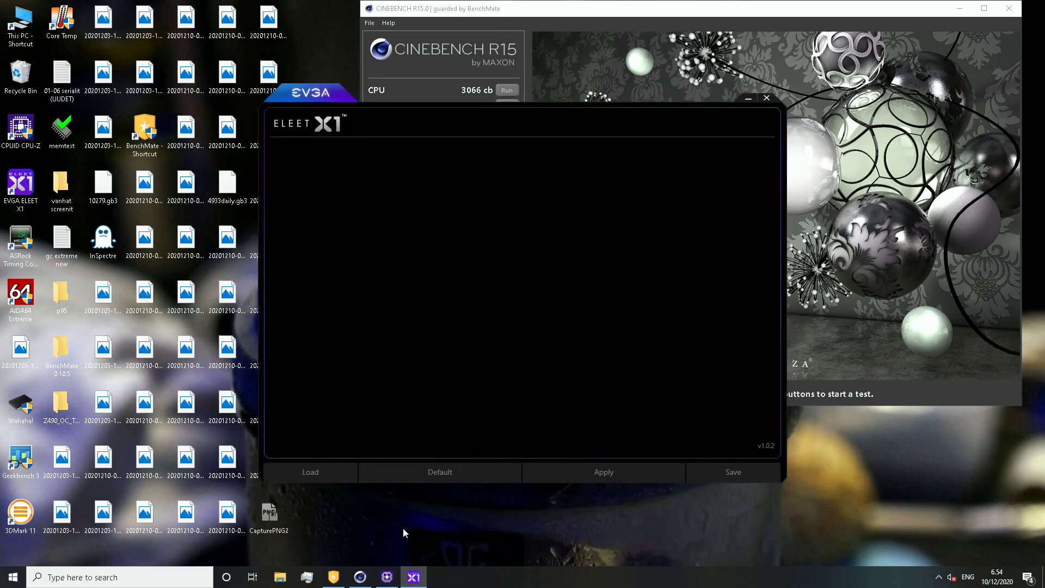
# Show CPU-Z memory timings beside X1's x55 ratios and 1,355 Vcore, then bring Cinebench R15's 3066 cb forward.
pyautogui.moveTo(514, 185); pyautogui.dragTo(197, 24)
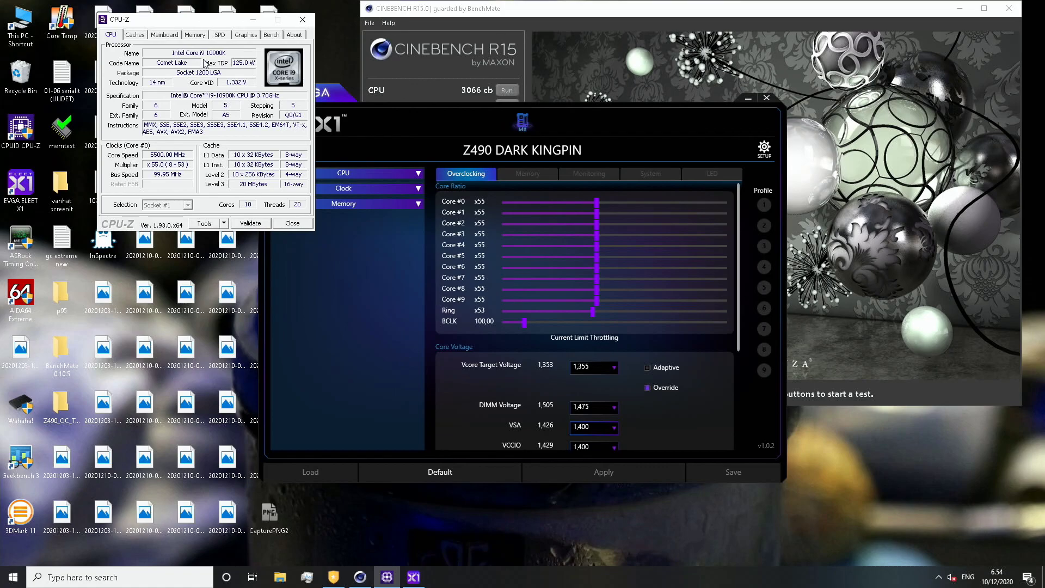
pyautogui.click(194, 35)
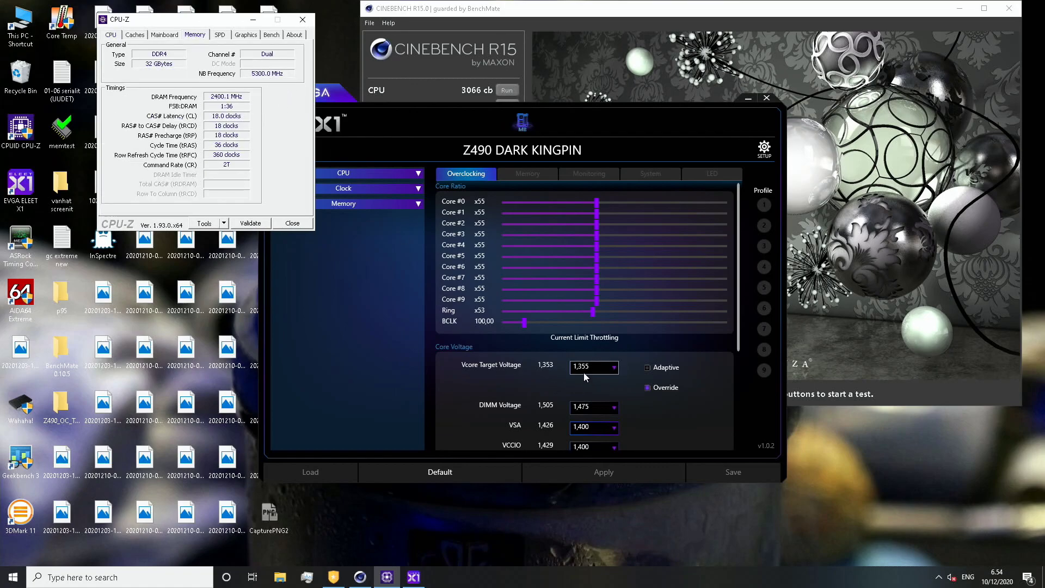
pyautogui.moveTo(555, 122); pyautogui.dragTo(575, 180)
pyautogui.click(360, 577)
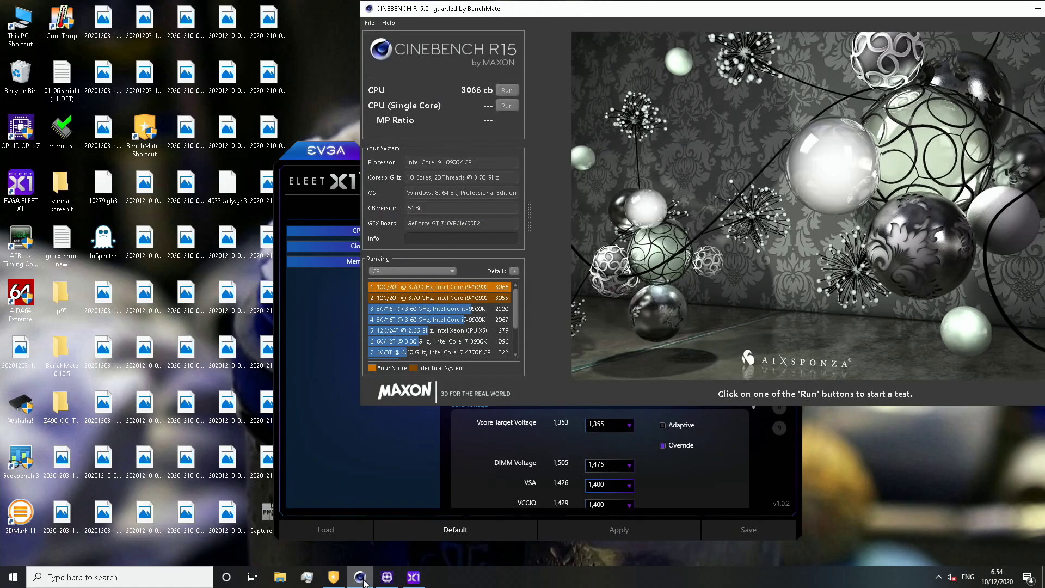